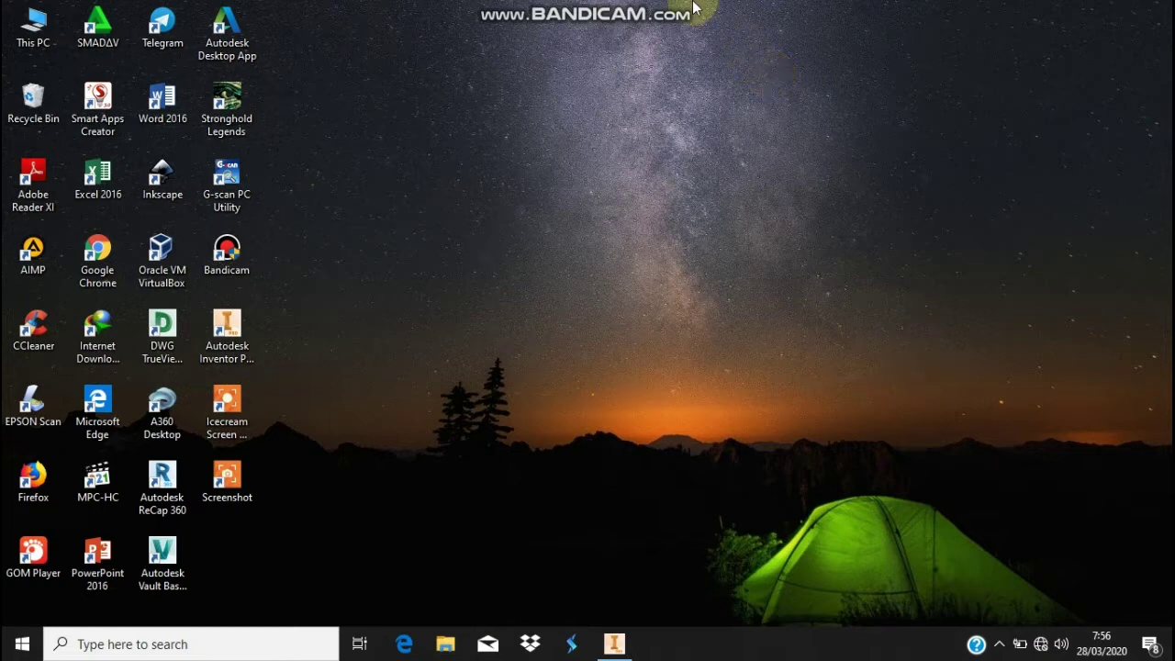
{"action": "right_click", "coordinate": [613, 212]}
{"action": "left_click", "coordinate": [667, 285]}
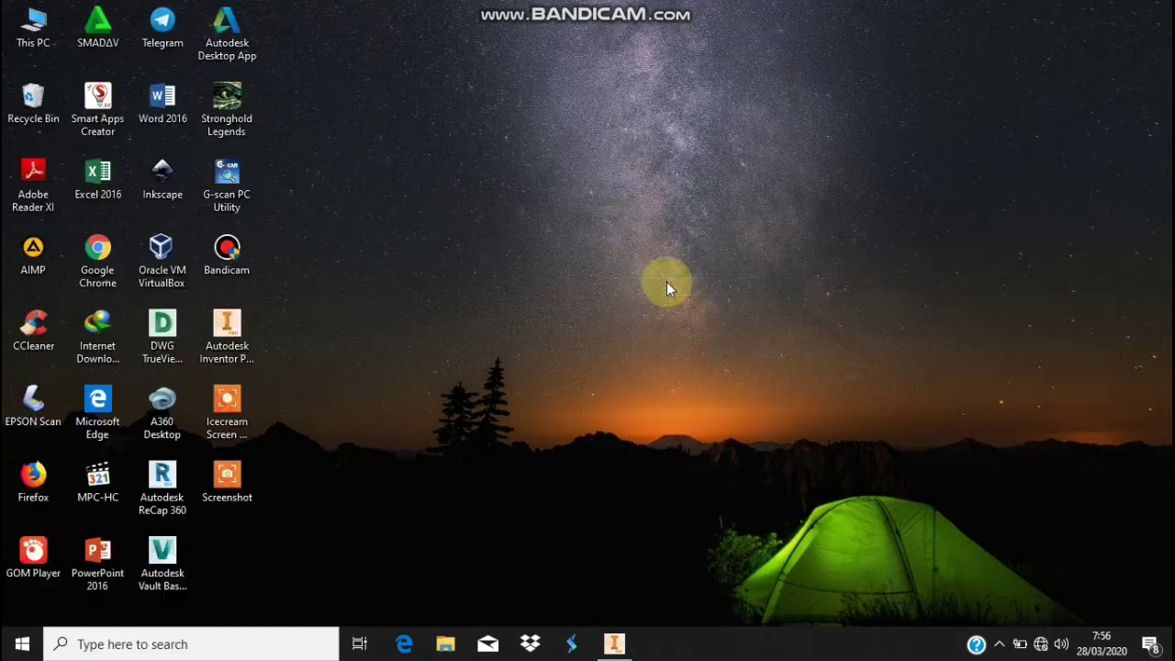
- Switch to Autodesk Inventor and create a new part from the metric Standard (mm).ipt template
{"action": "left_click", "coordinate": [614, 644]}
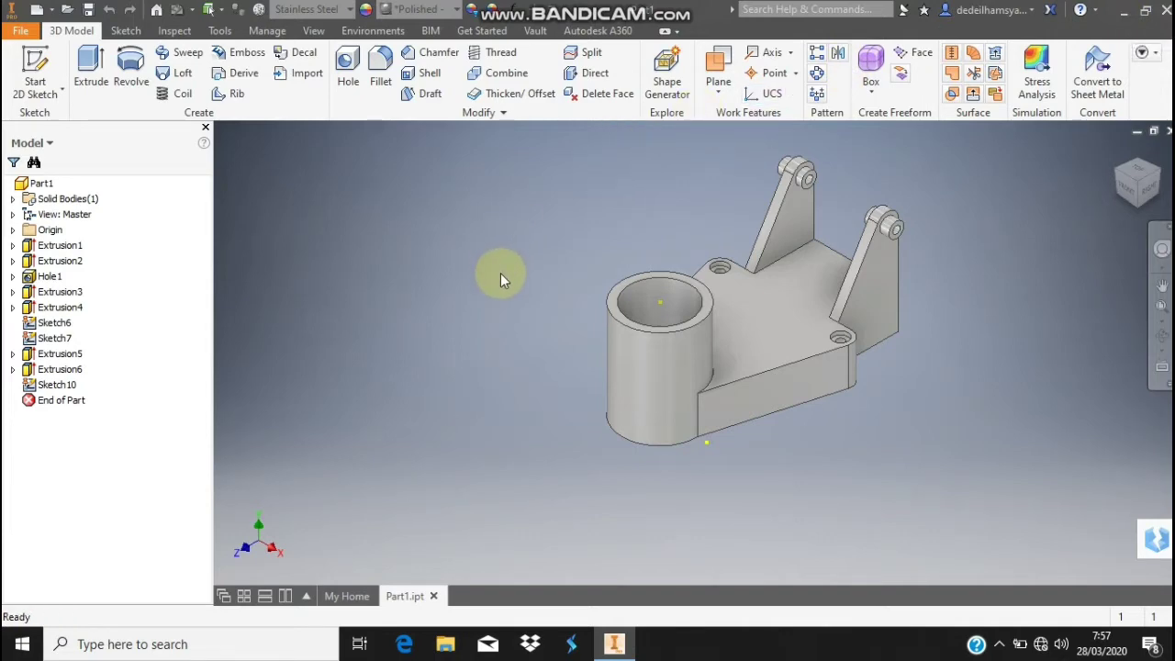
{"action": "key", "text": "ctrl+n"}
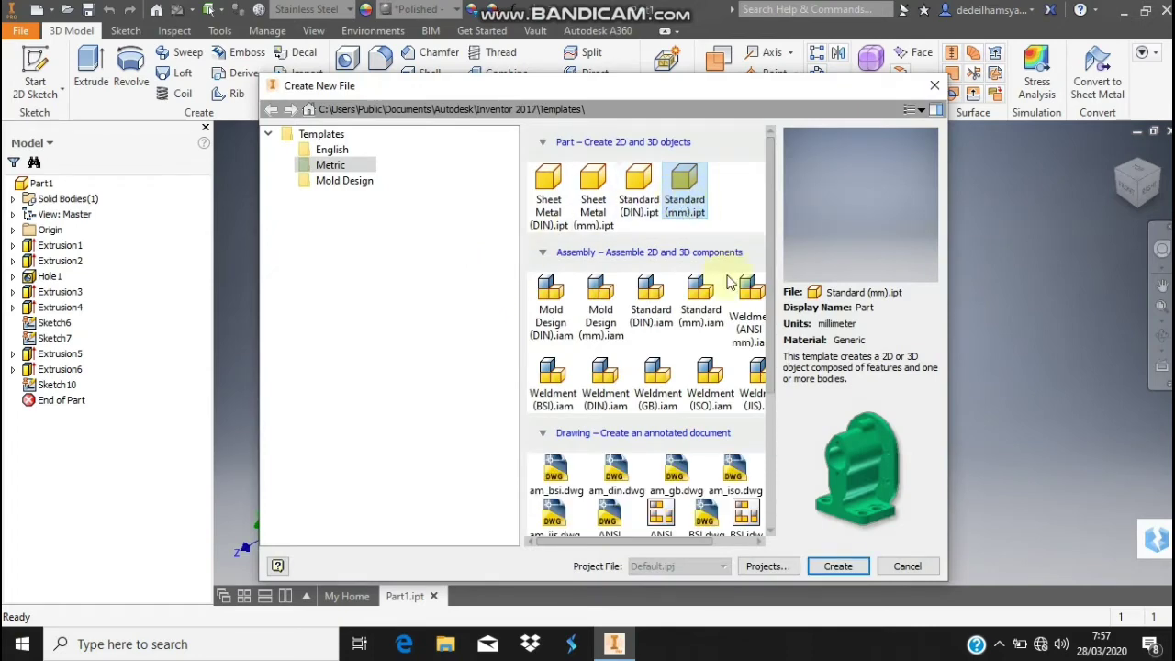
{"action": "left_click", "coordinate": [848, 571]}
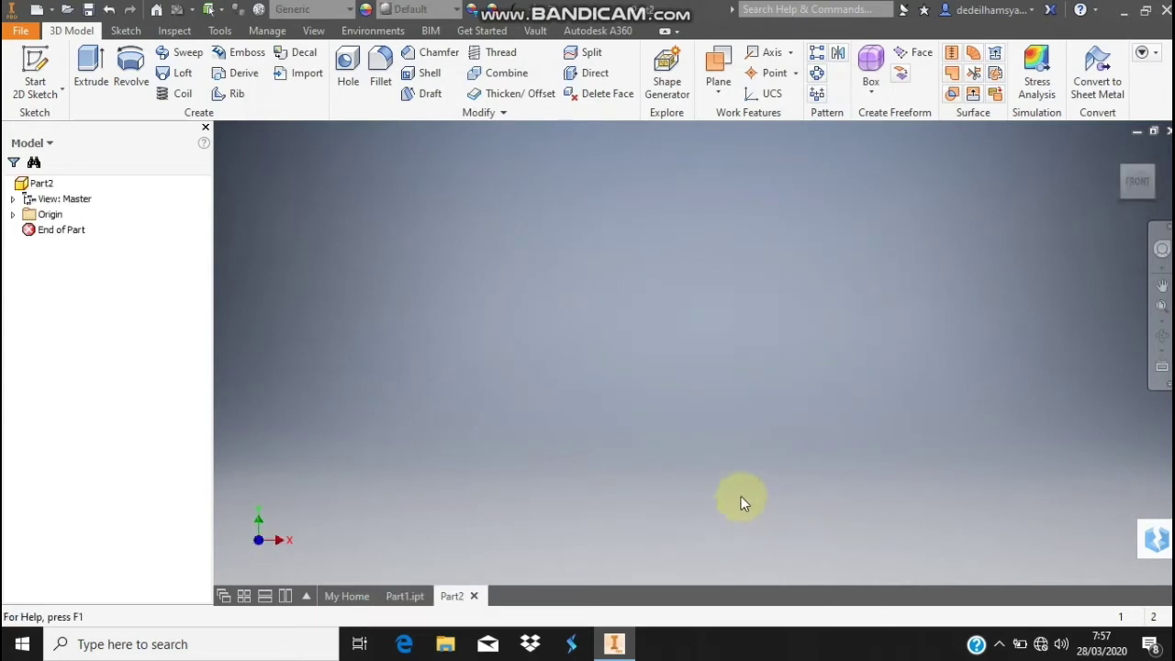
- Start a 2D sketch on the XZ plane of Part2, using the finished bracket in Part1.ipt as reference
{"action": "left_click", "coordinate": [35, 72]}
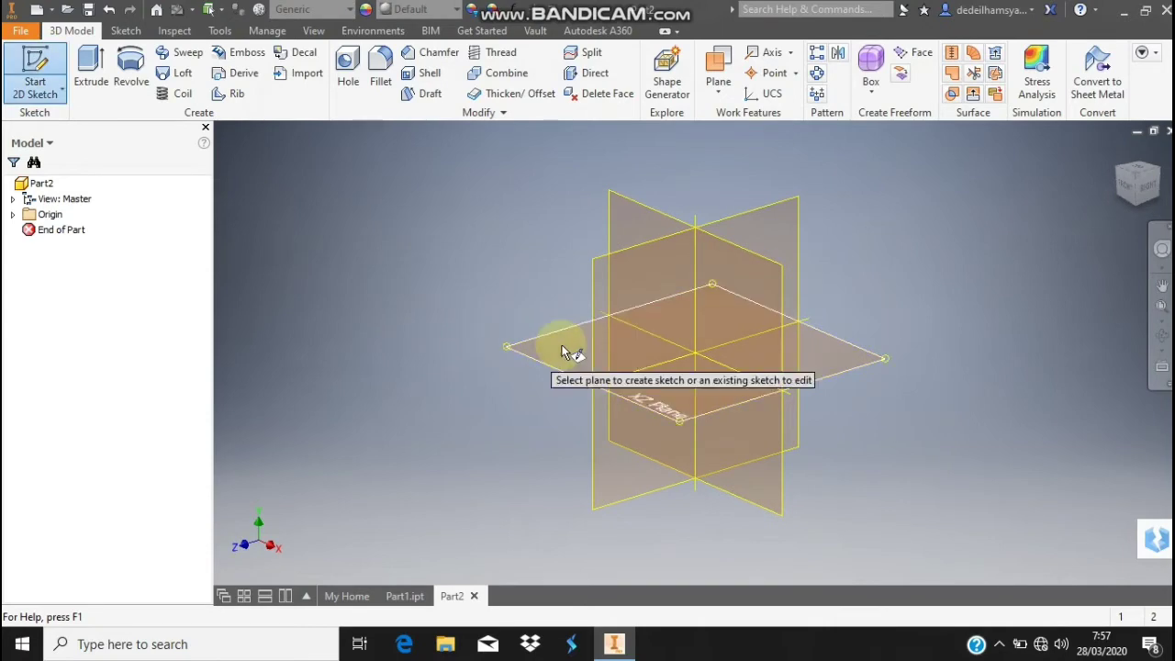
{"action": "left_click", "coordinate": [566, 350]}
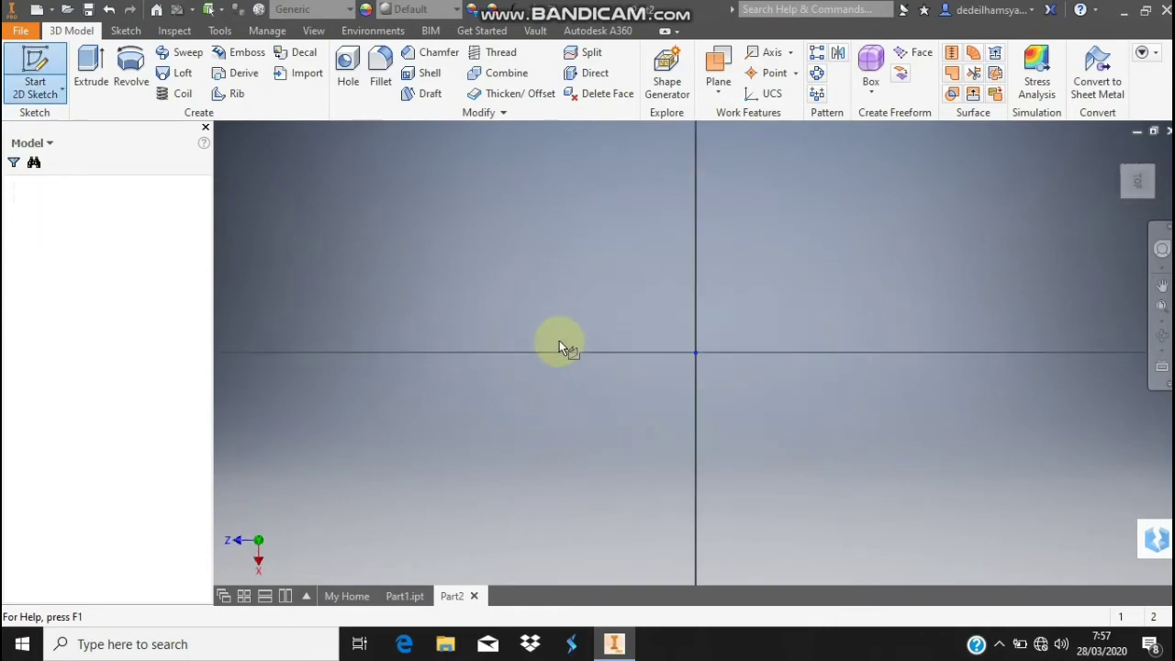
{"action": "left_click", "coordinate": [401, 595]}
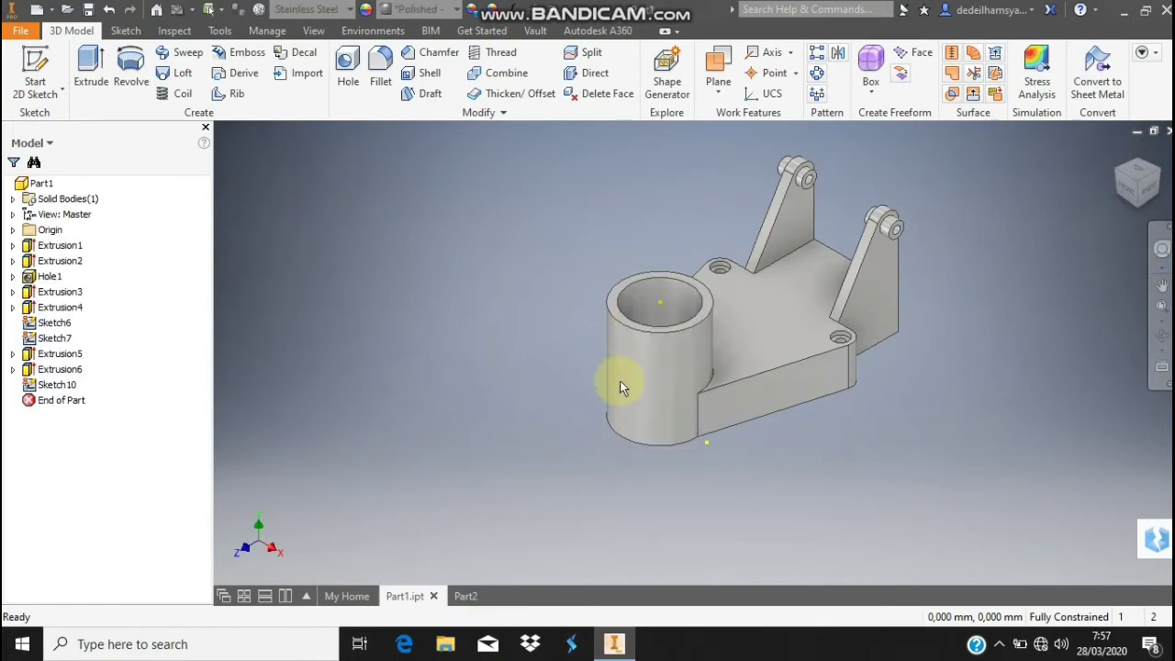
{"action": "left_click", "coordinate": [464, 596]}
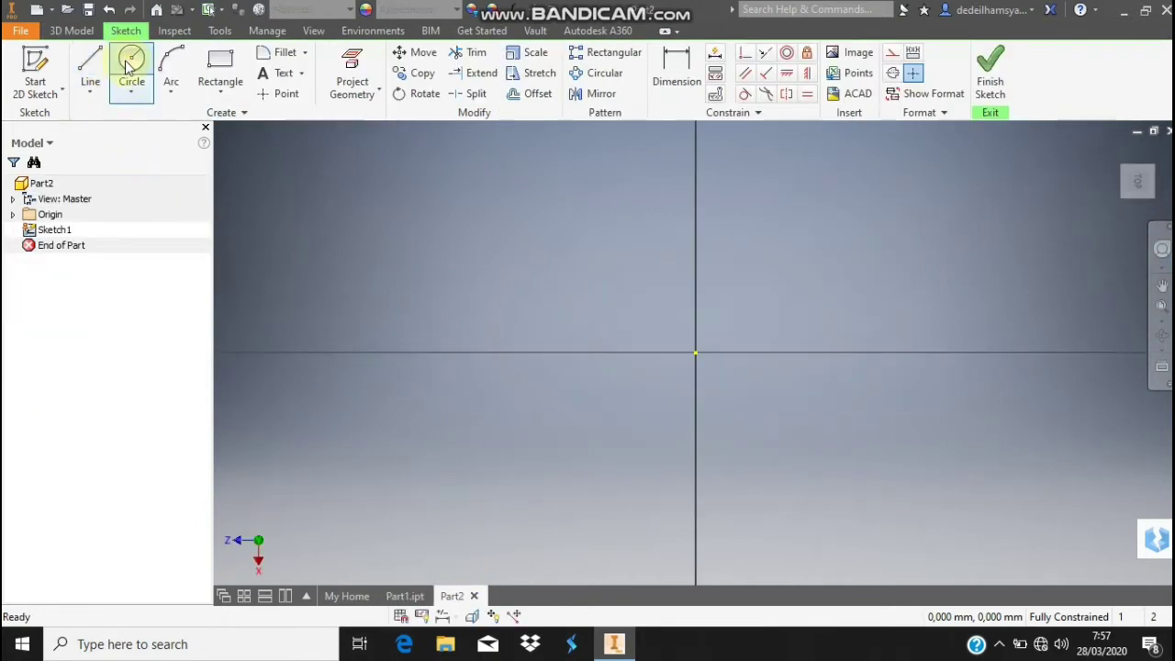
- Sketch two concentric circles centred on the origin with diameters of 5 mm and 4 mm, and finish the sketch
{"action": "left_click", "coordinate": [129, 59]}
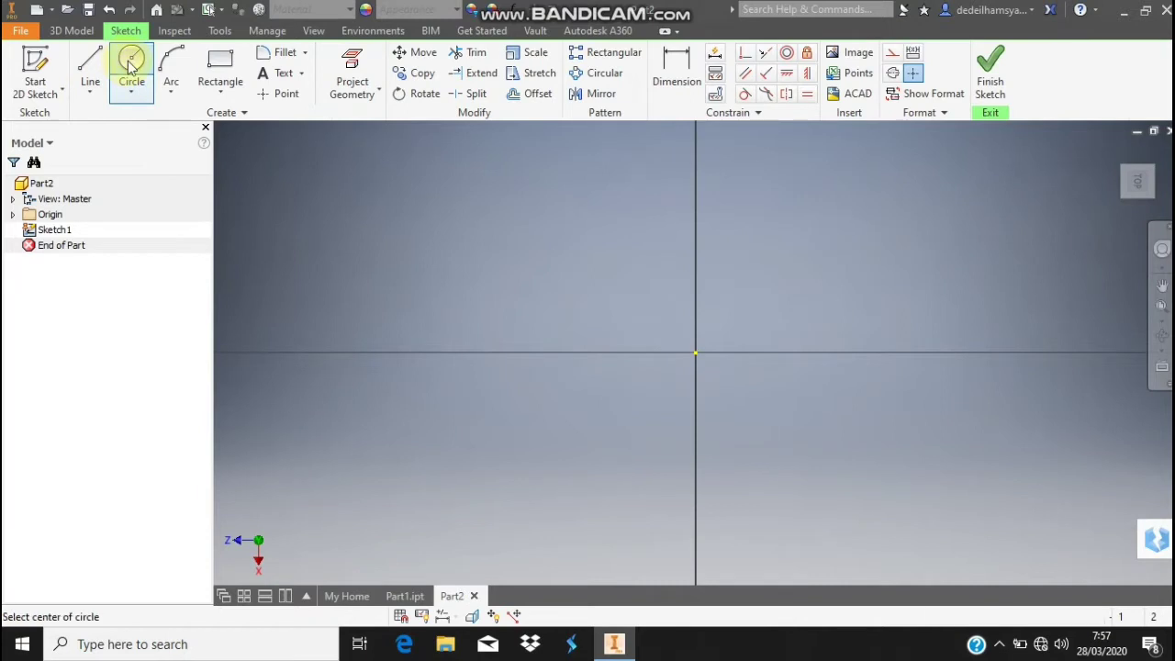
{"action": "left_click", "coordinate": [696, 353]}
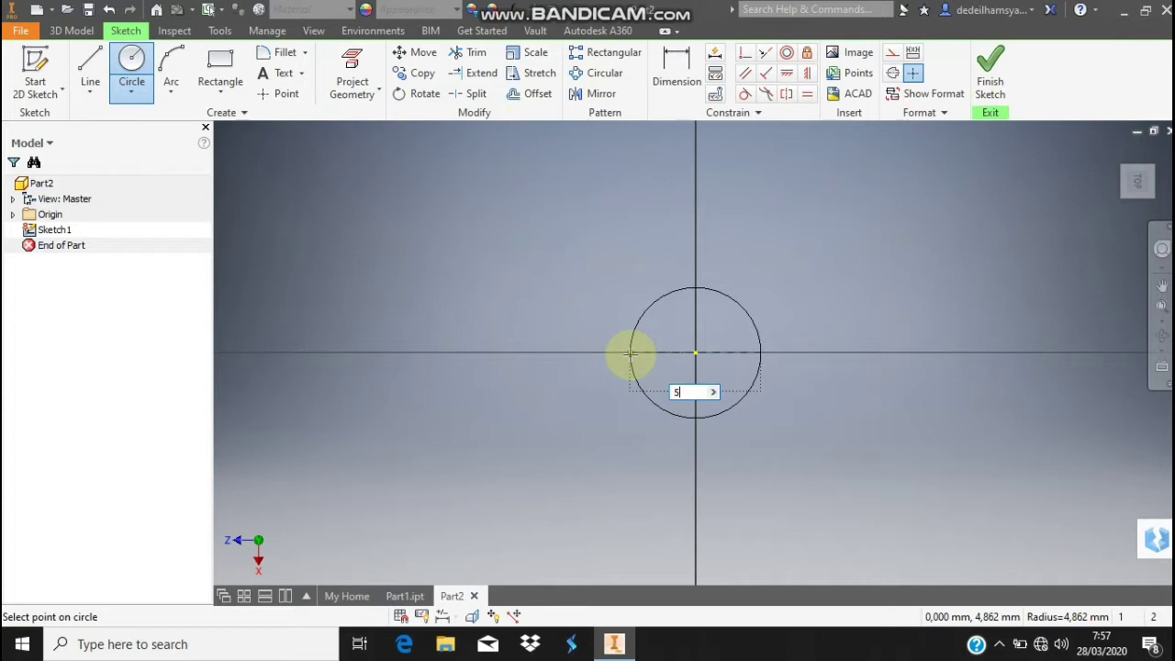
{"action": "key", "text": "Return"}
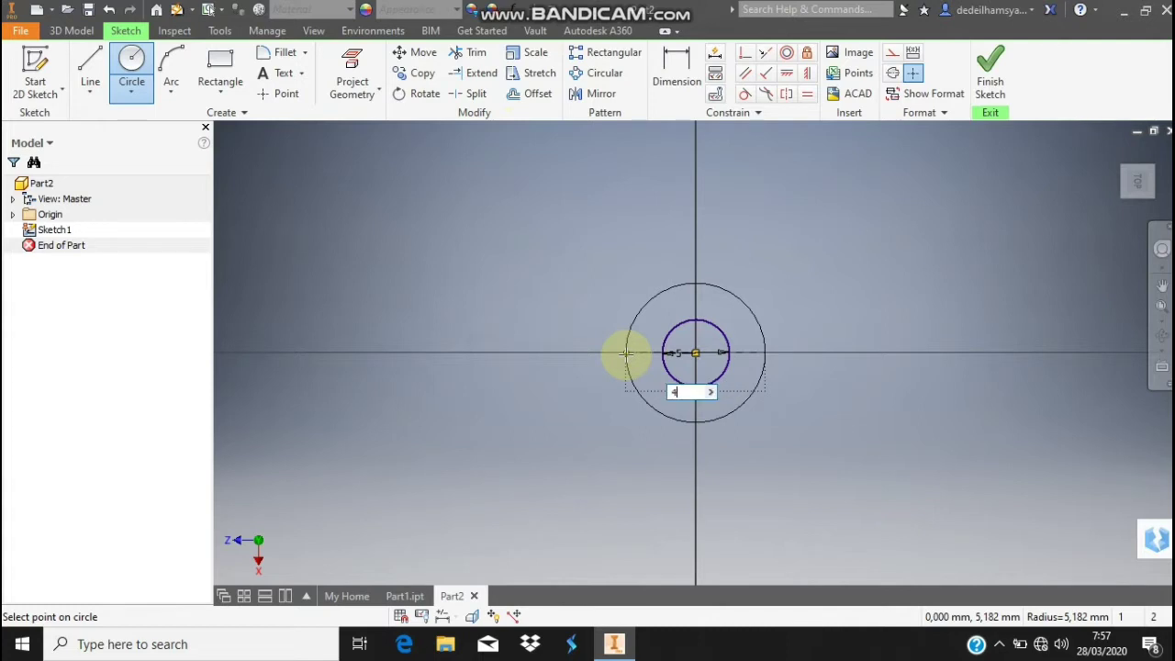
{"action": "key", "text": "Return"}
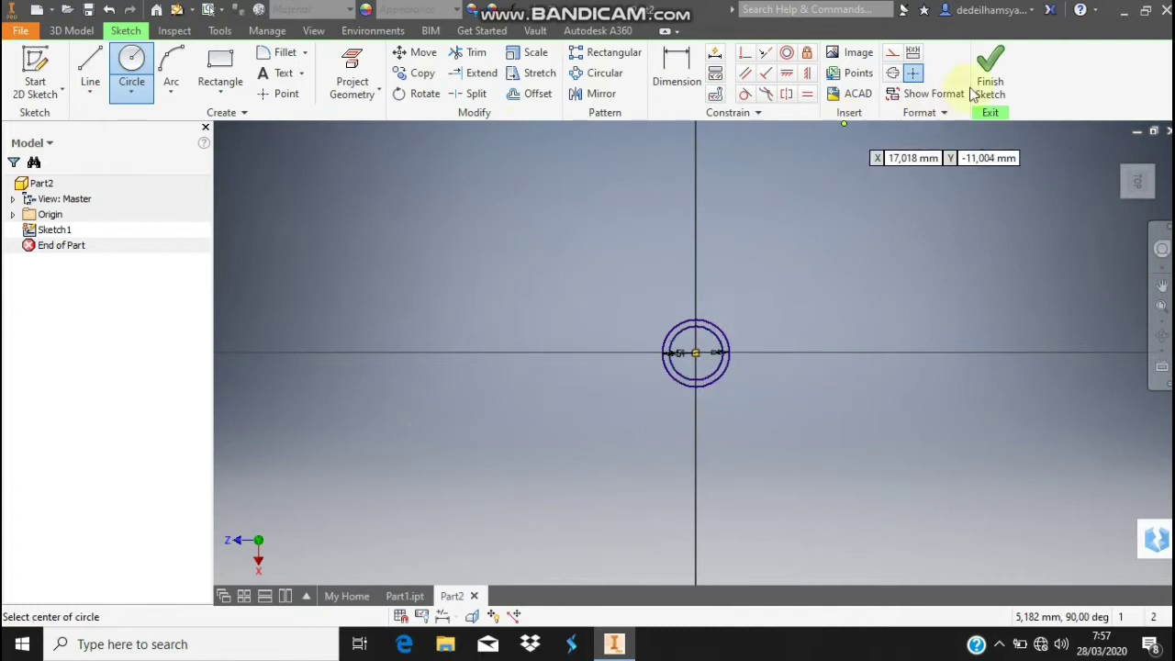
{"action": "left_click", "coordinate": [990, 75]}
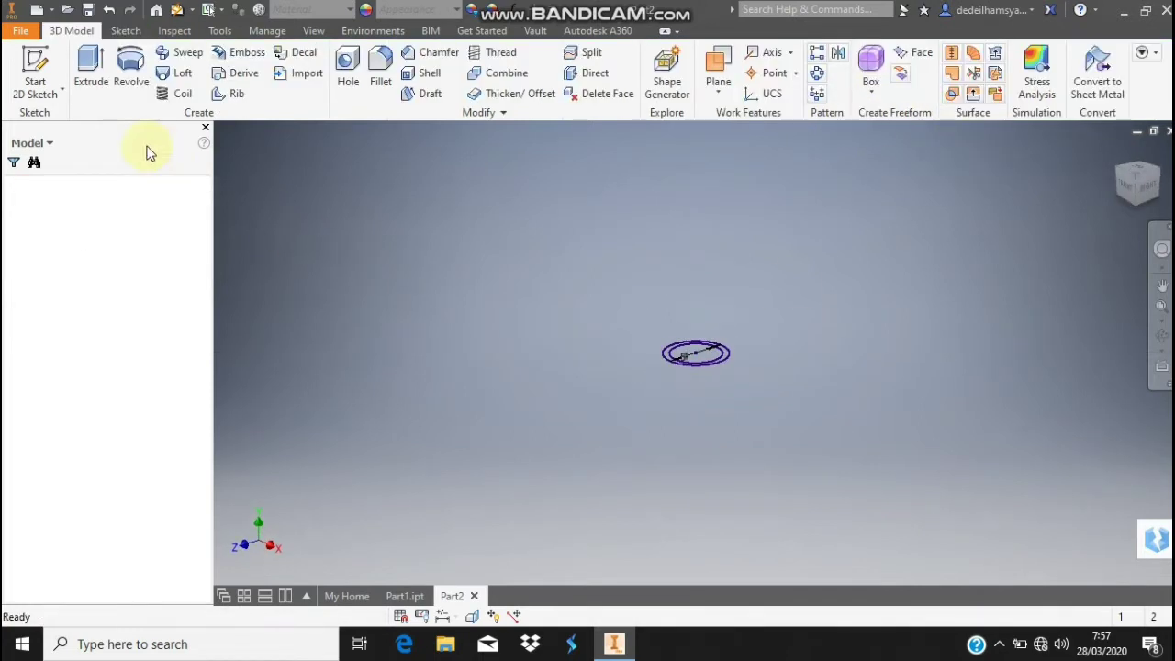
- Extrude the ring between the two circles upward into a hollow cylinder
{"action": "left_click", "coordinate": [82, 82]}
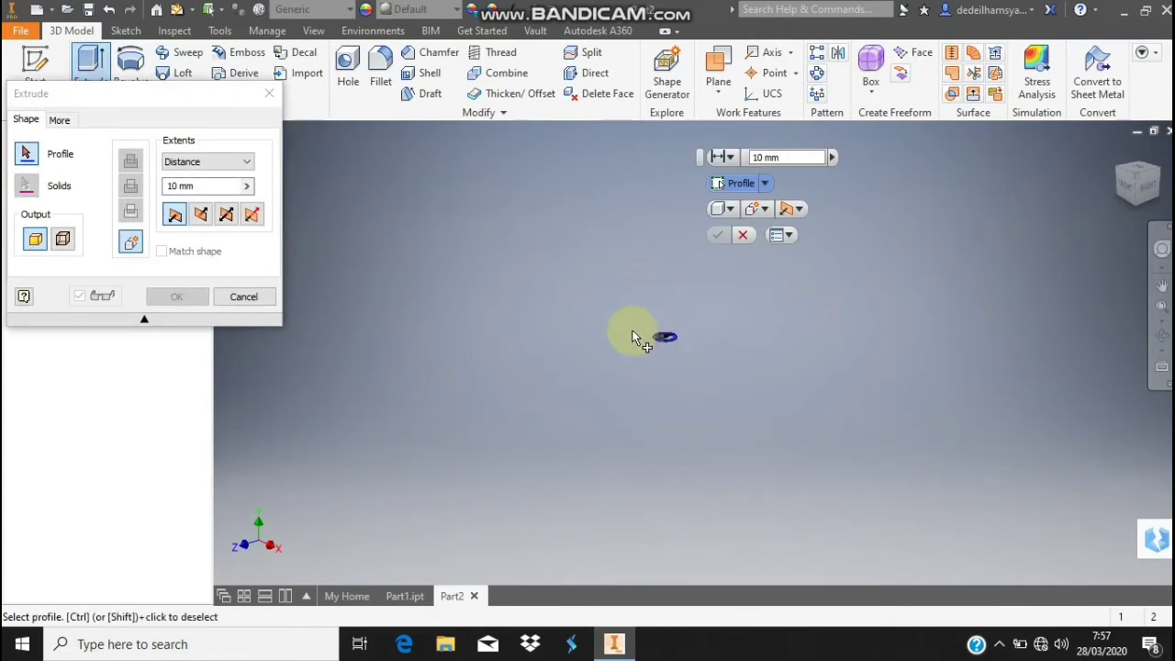
{"action": "scroll", "coordinate": [634, 333], "scroll_direction": "up", "scroll_amount": 3}
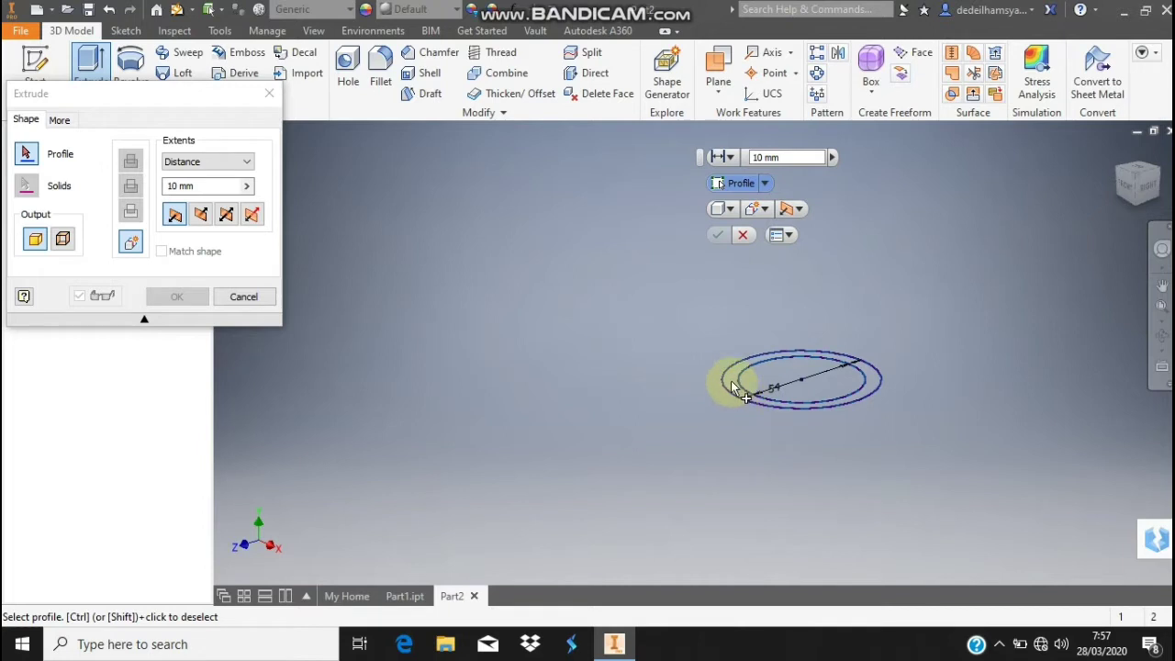
{"action": "left_click", "coordinate": [735, 388]}
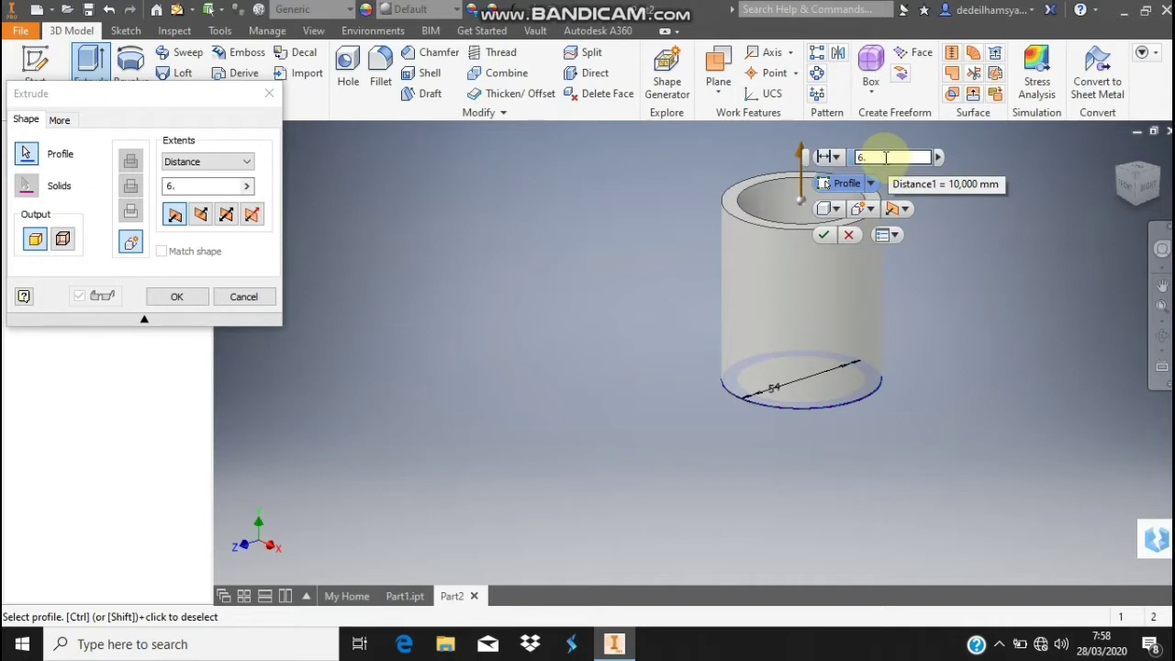
{"action": "key", "text": "Return"}
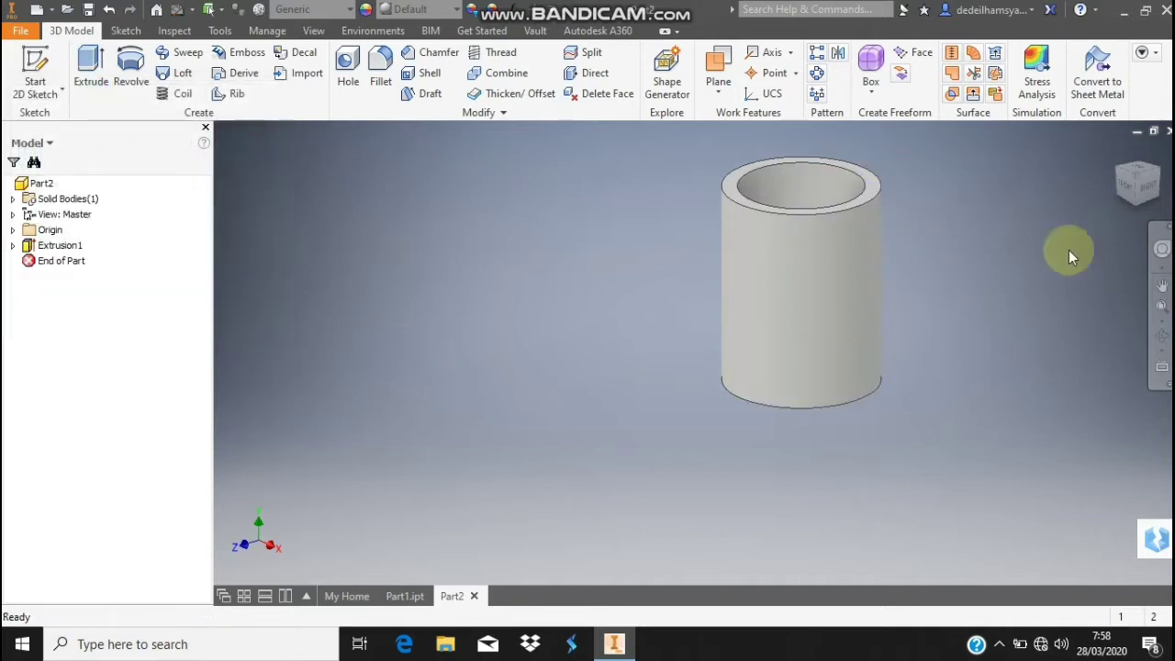
{"action": "left_click", "coordinate": [1162, 308]}
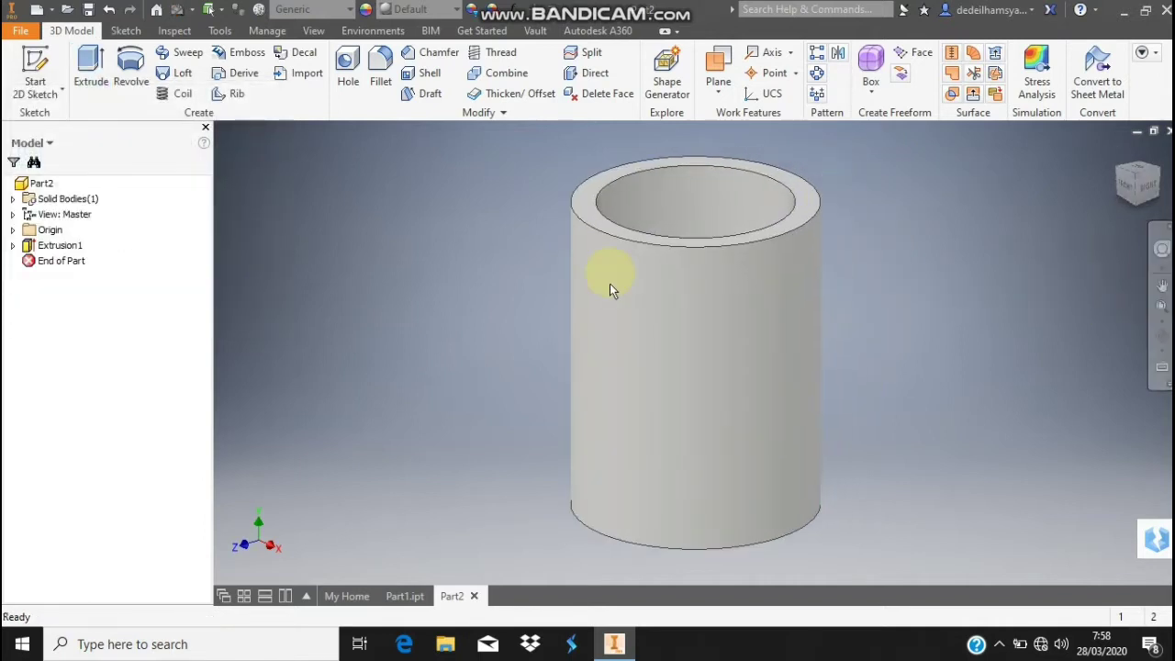
- Check the base plate shape in Part1.ipt and start a new 2D sketch in Part2 parallel to the cylinder's ring face
{"action": "left_click", "coordinate": [405, 596]}
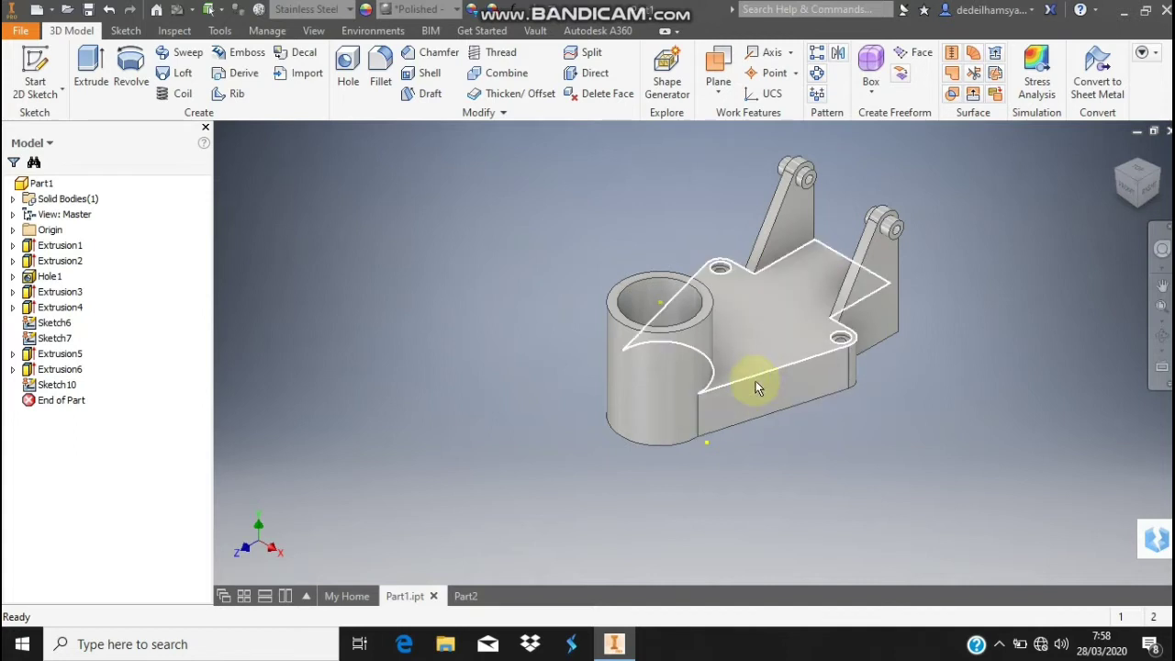
{"action": "left_click", "coordinate": [461, 596]}
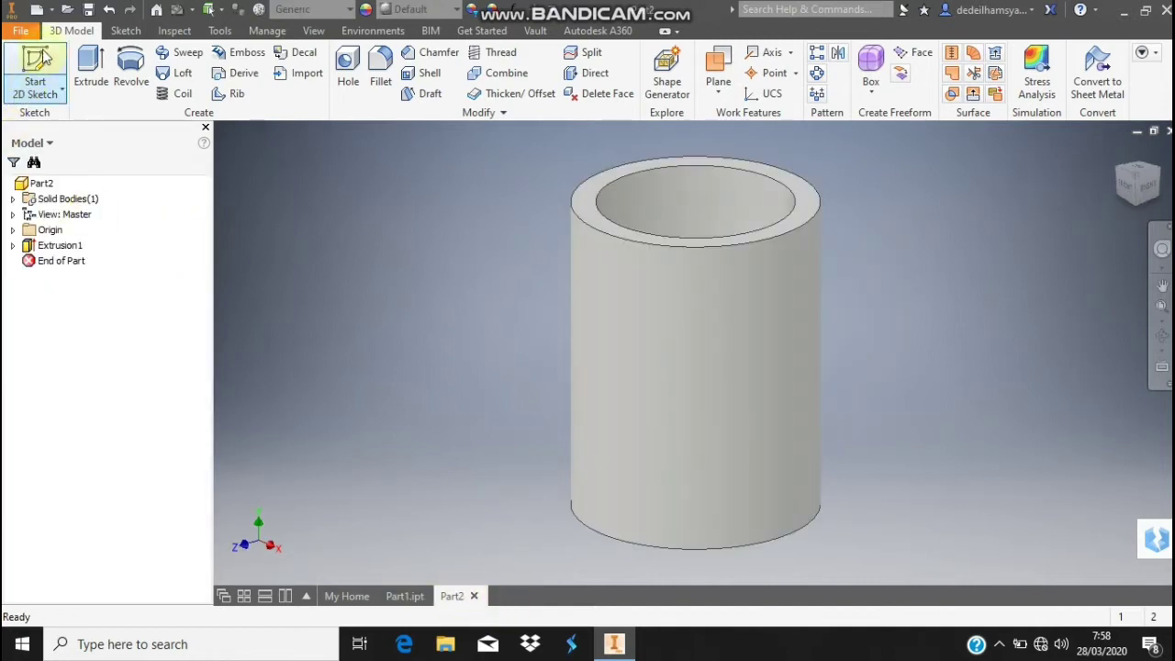
{"action": "left_click", "coordinate": [42, 61]}
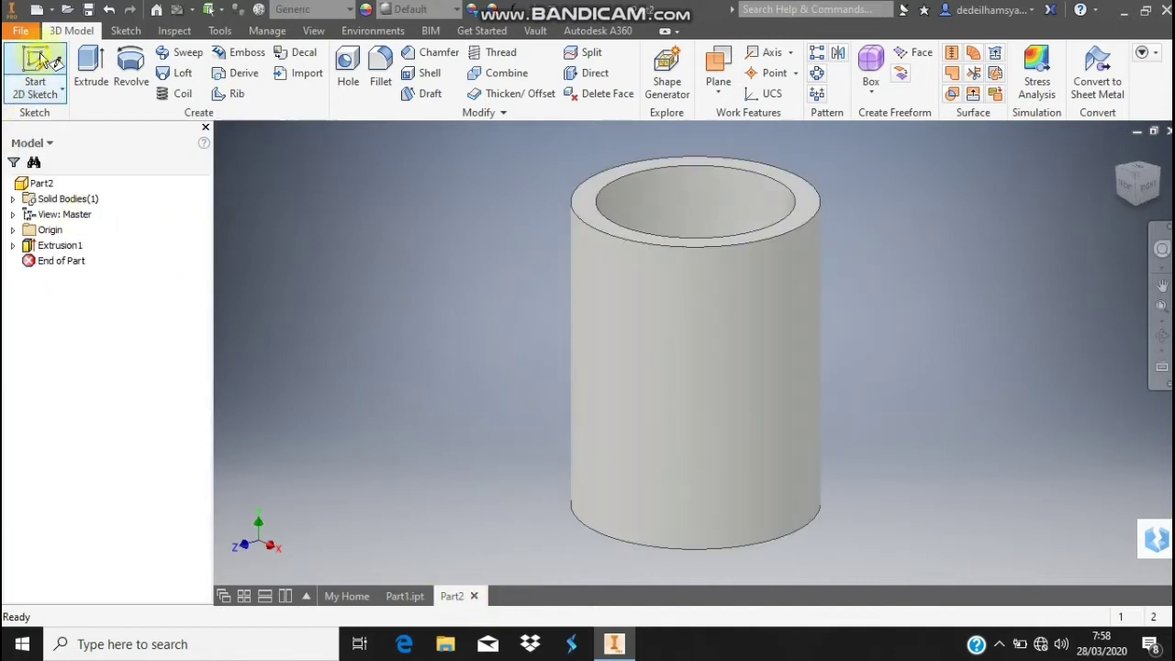
{"action": "left_click", "coordinate": [599, 518]}
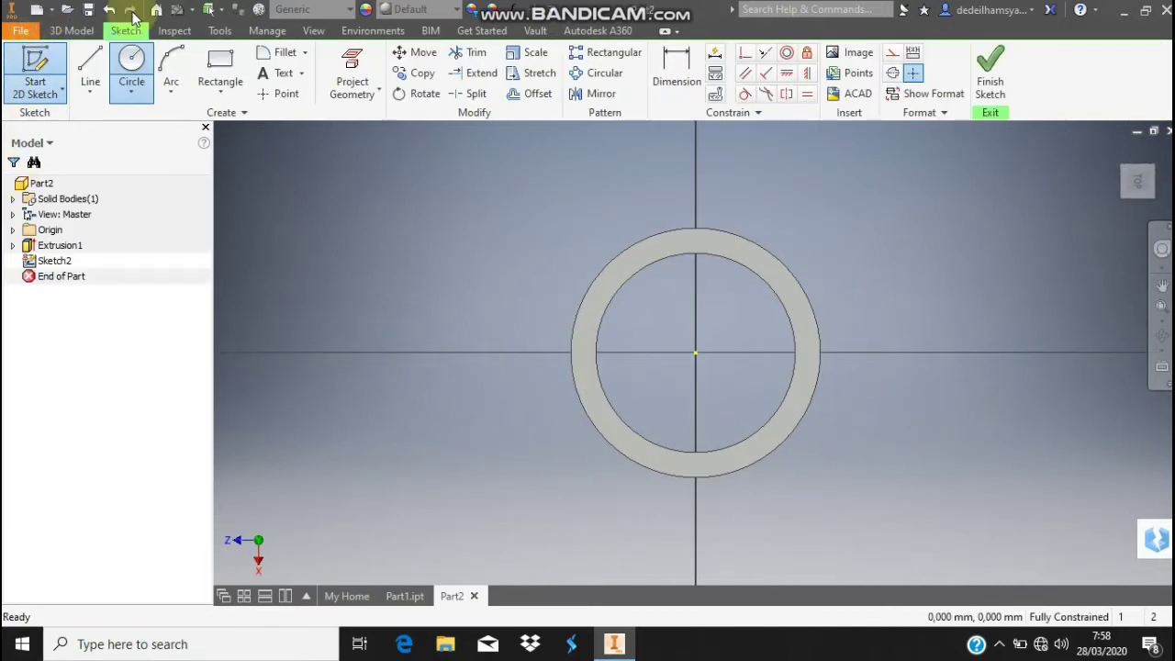
{"action": "left_click", "coordinate": [671, 377]}
- Draw an 8 mm line from the origin in the negative Z direction and a perpendicular 4 mm line upward from its end
{"action": "left_click", "coordinate": [90, 69]}
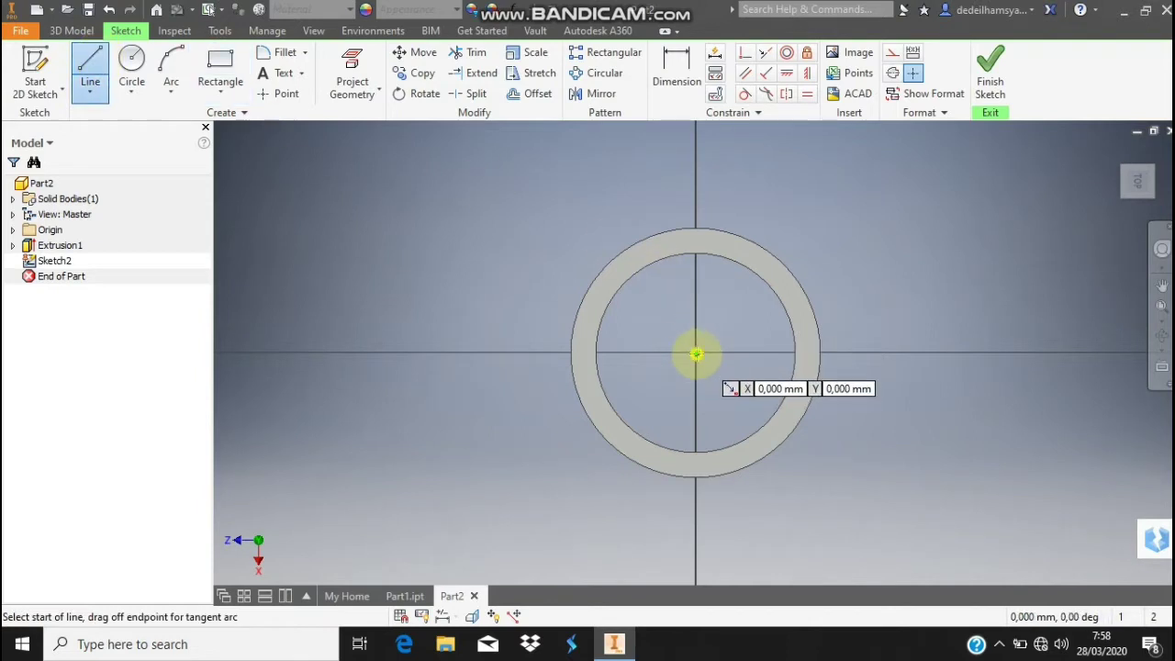
{"action": "left_click", "coordinate": [695, 353]}
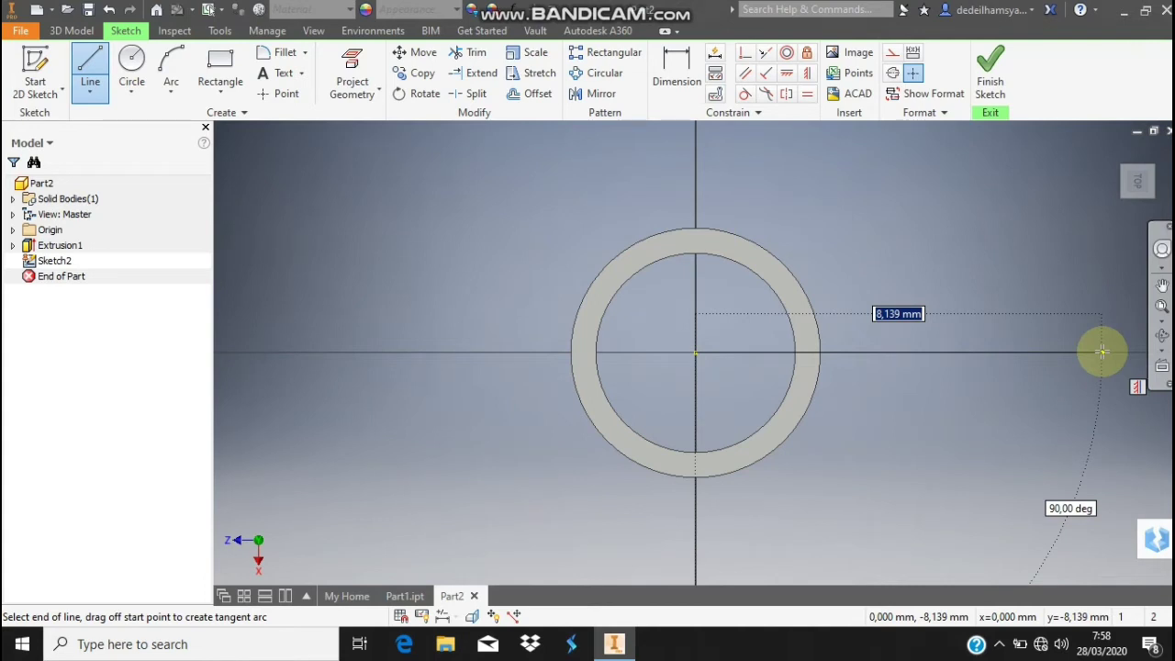
{"action": "key", "text": "Return"}
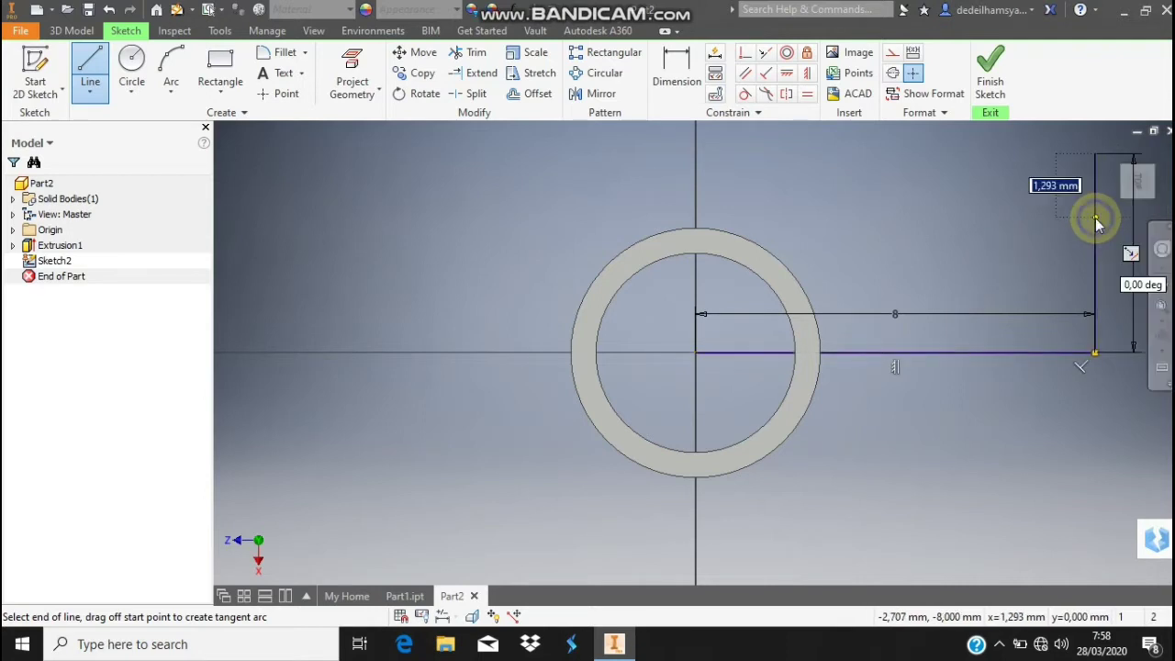
{"action": "right_click", "coordinate": [1025, 218]}
{"action": "left_click", "coordinate": [1000, 295]}
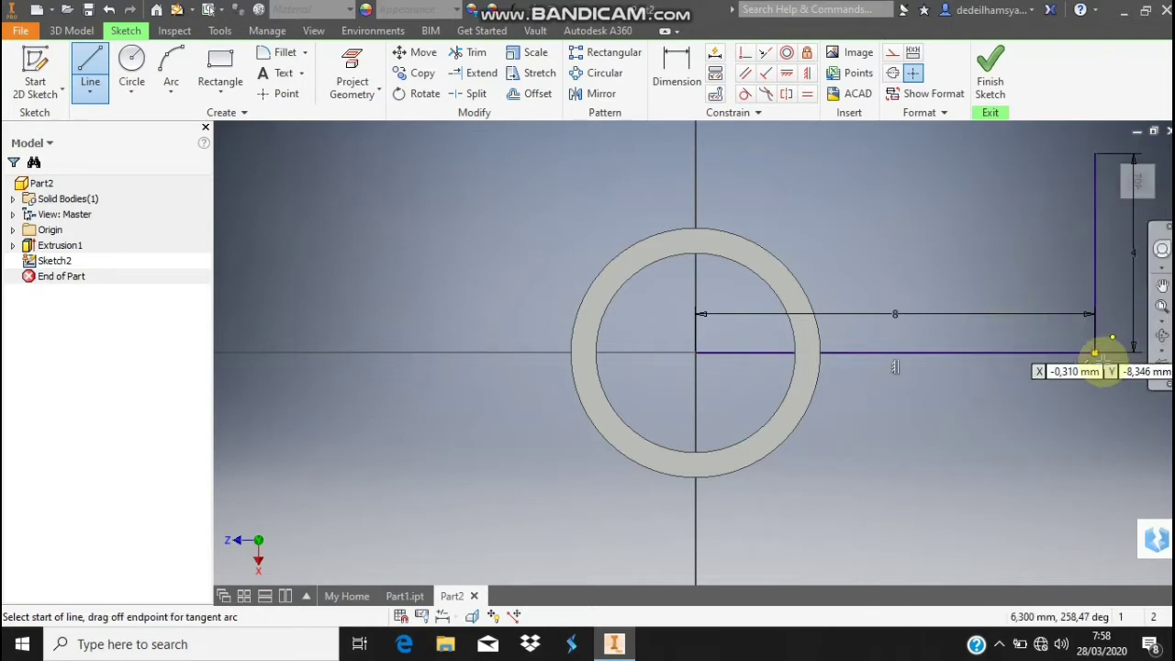
{"action": "left_click", "coordinate": [1096, 354]}
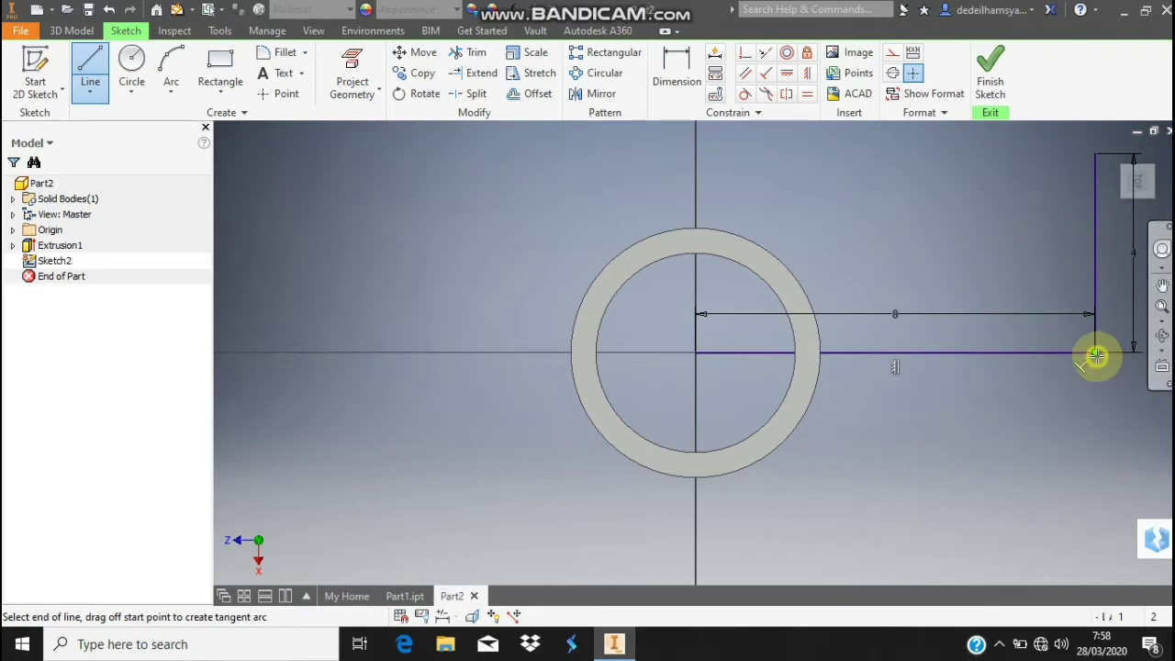
{"action": "right_click", "coordinate": [1095, 479]}
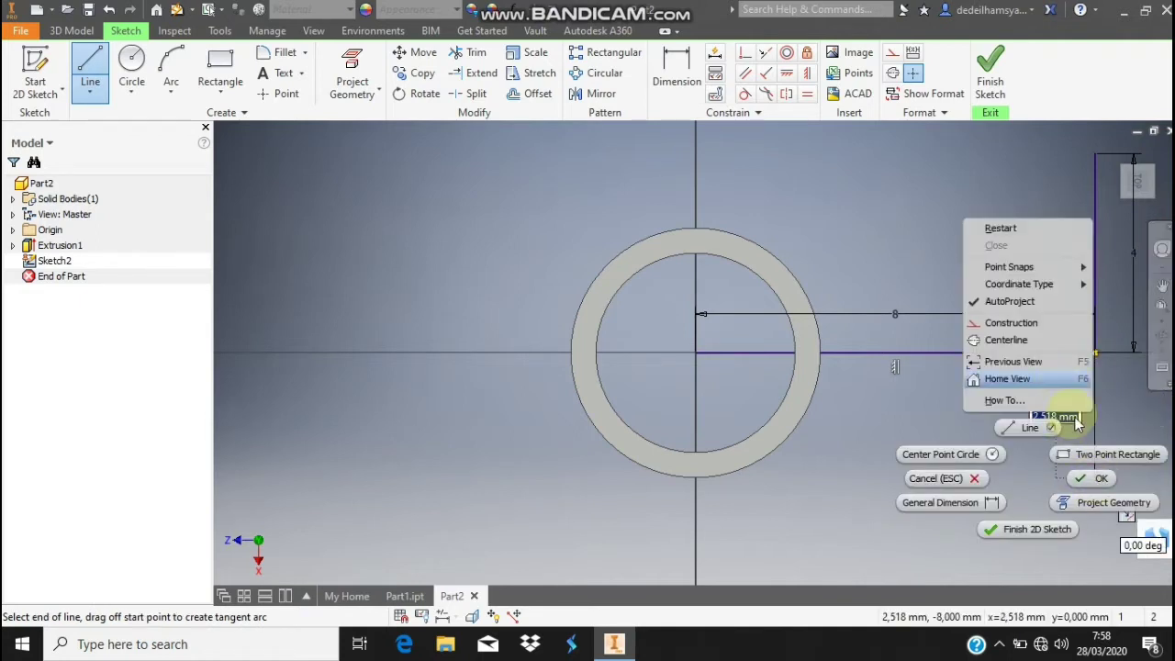
{"action": "left_click", "coordinate": [1074, 424]}
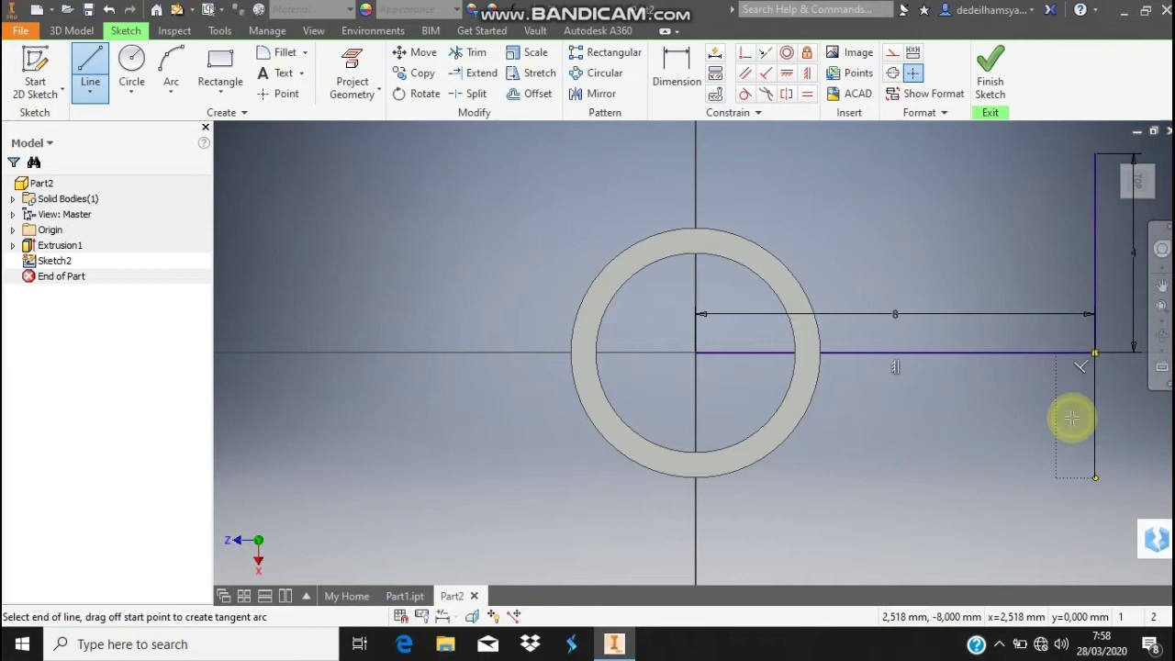
{"action": "left_click", "coordinate": [1096, 353]}
{"action": "left_click", "coordinate": [1096, 458]}
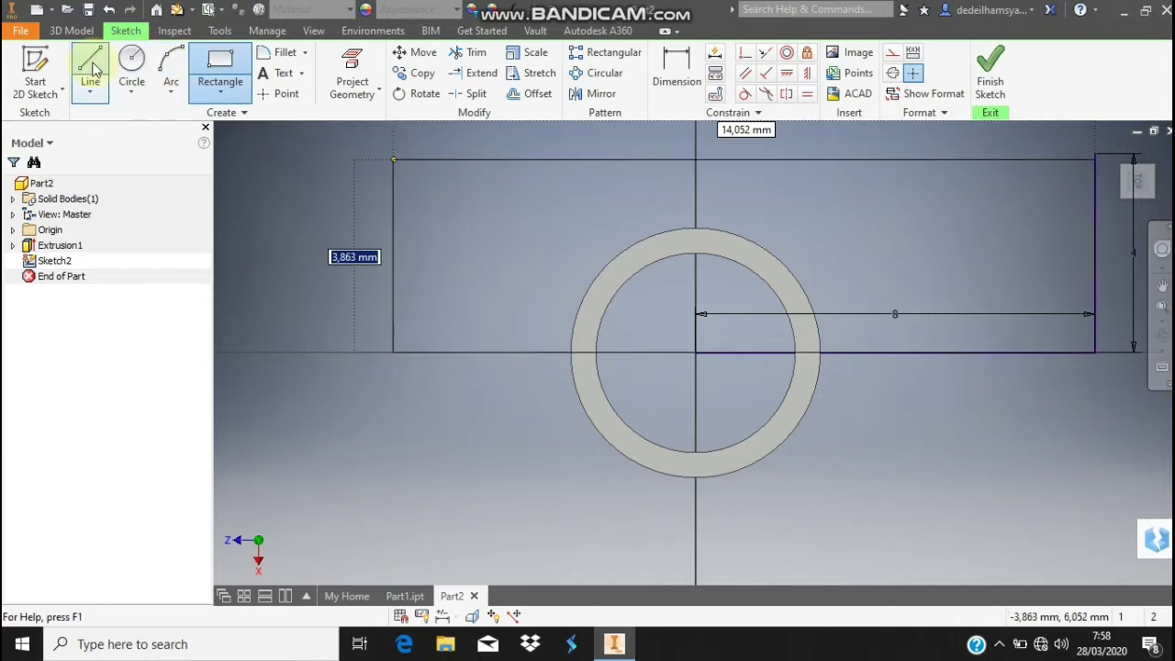
{"action": "key", "text": "F1"}
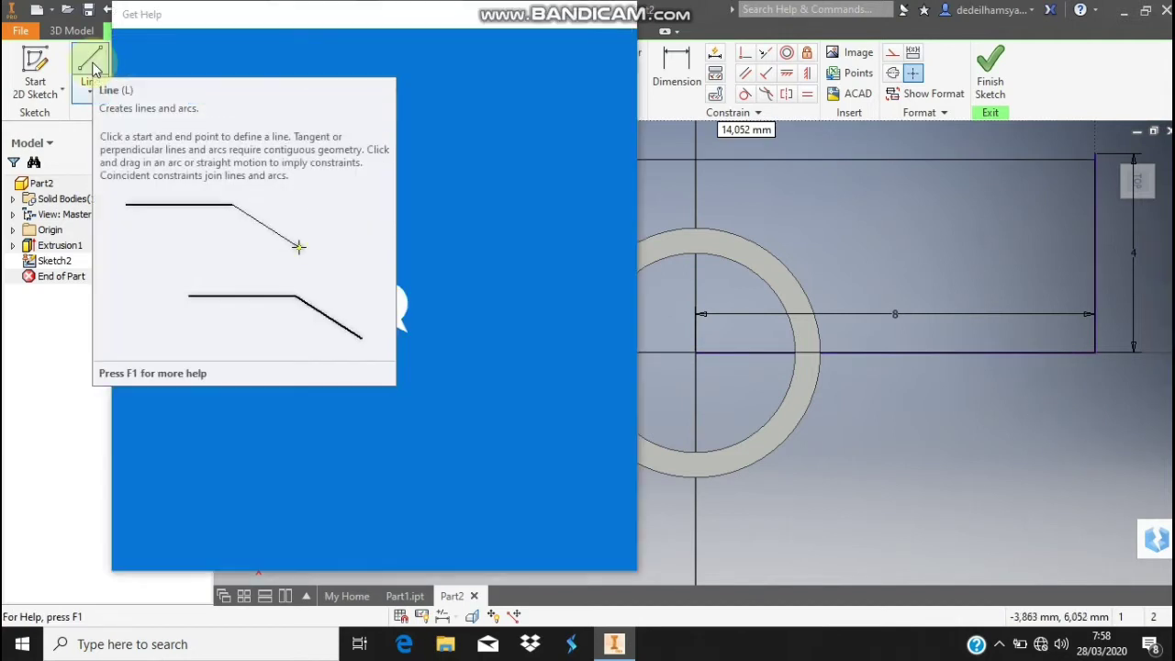
- Draw a 4 mm line downward from the outer end of the 8 mm line, opposite the upper 4 mm line
{"action": "left_click", "coordinate": [92, 68]}
{"action": "left_click", "coordinate": [1089, 383]}
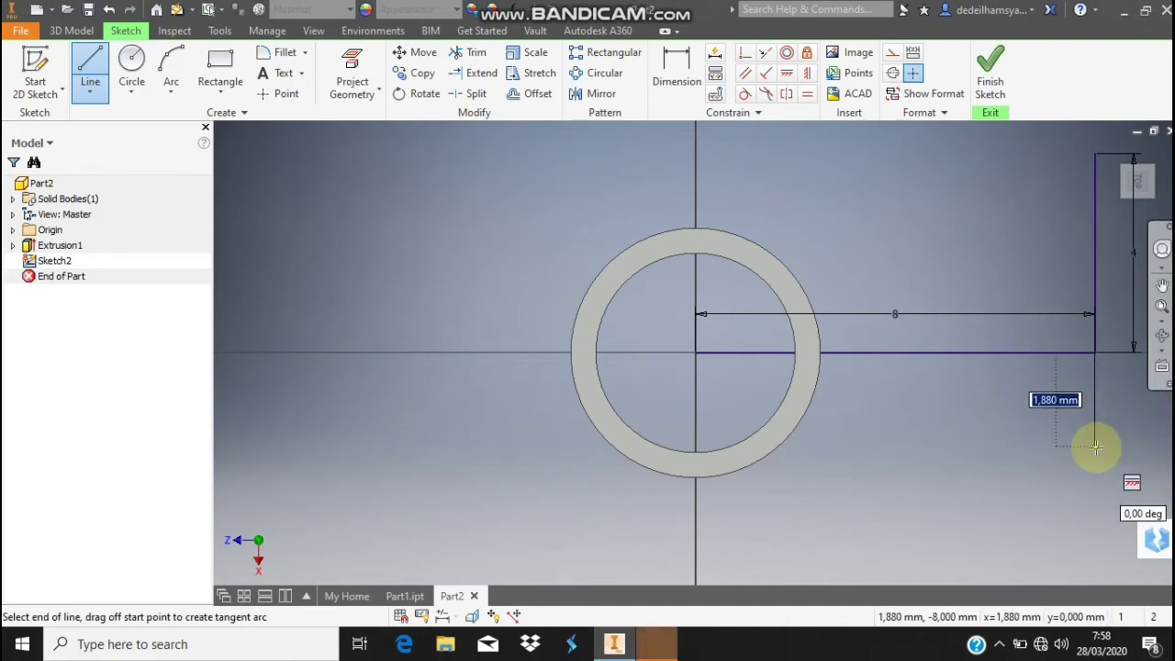
{"action": "type", "text": "4"}
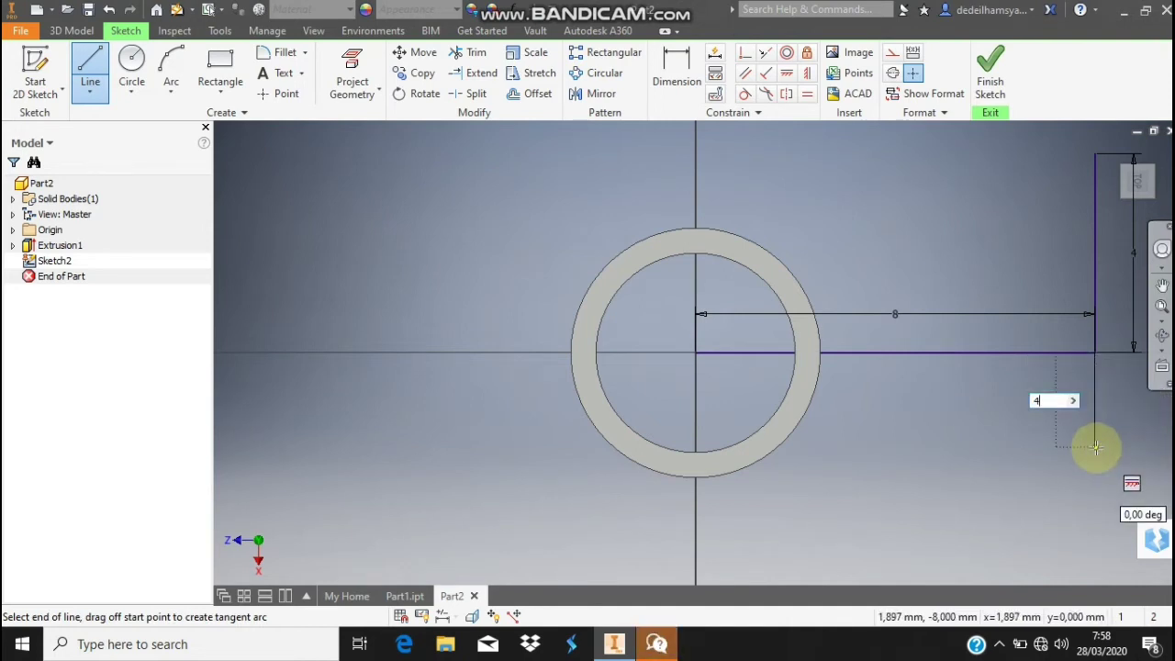
{"action": "key", "text": "Return"}
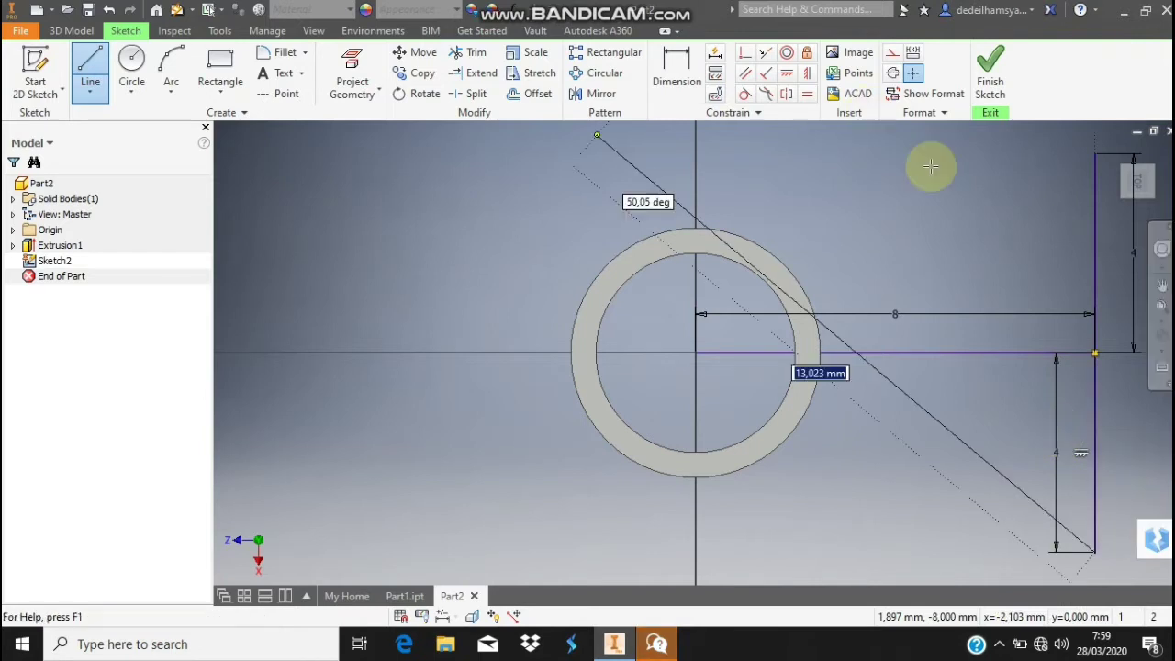
{"action": "key", "text": "Escape"}
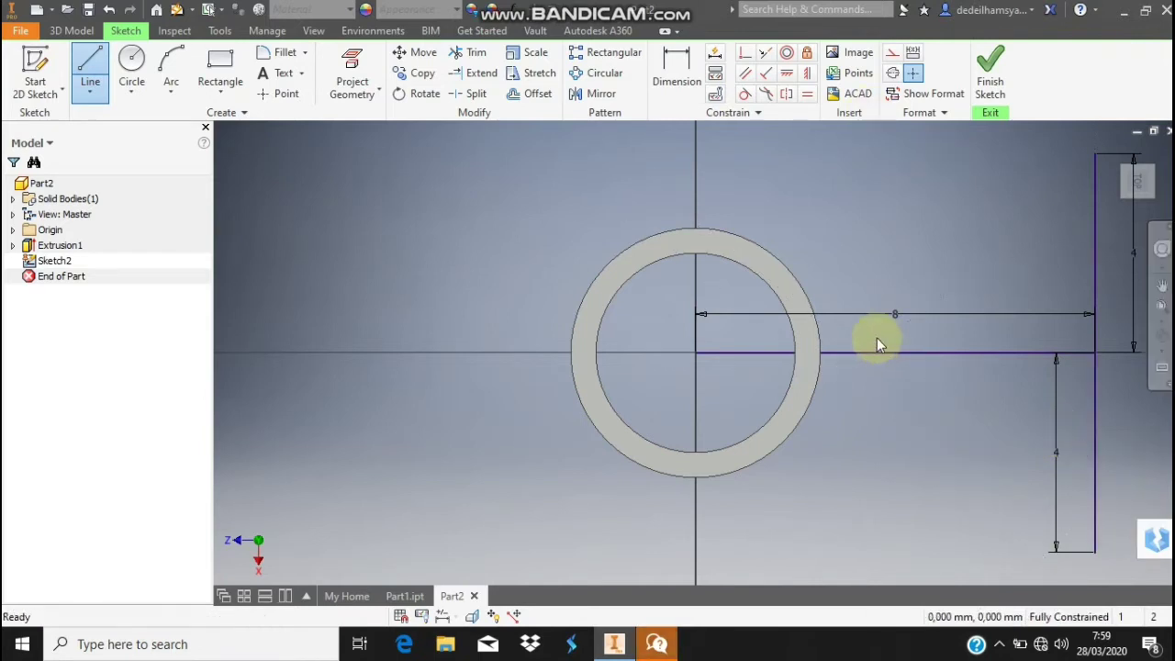
- Check the bracket in Part1.ipt and draw a 1.5 mm circle at the outer end of each 4 mm line in Part2
{"action": "left_click", "coordinate": [1159, 308]}
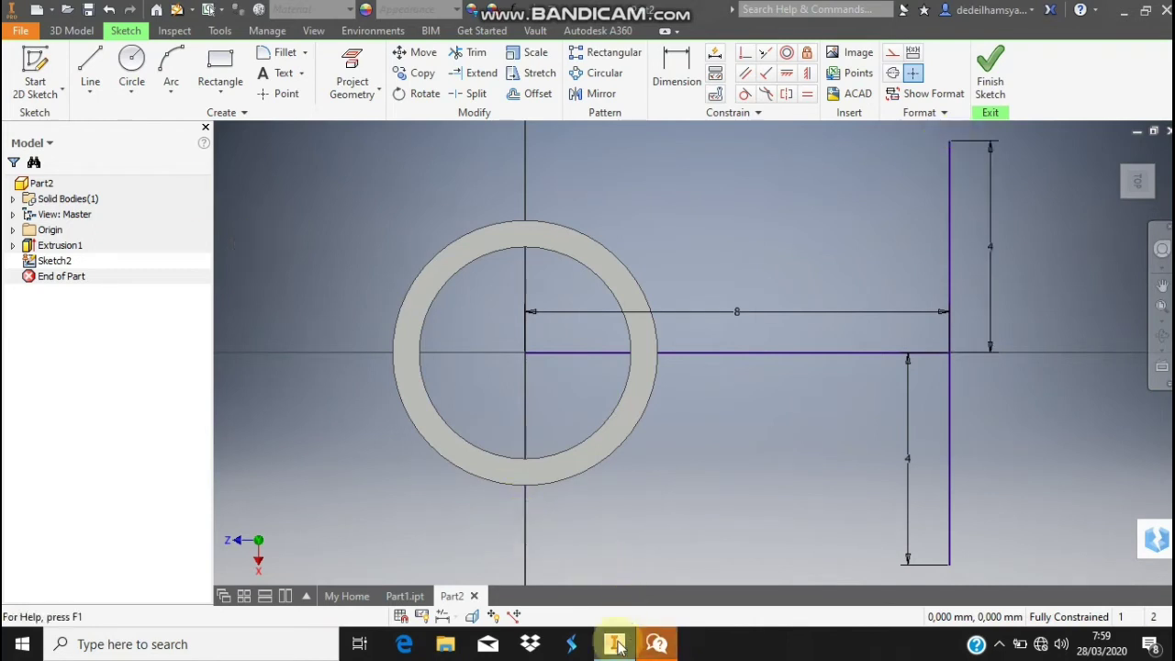
{"action": "left_click", "coordinate": [405, 596]}
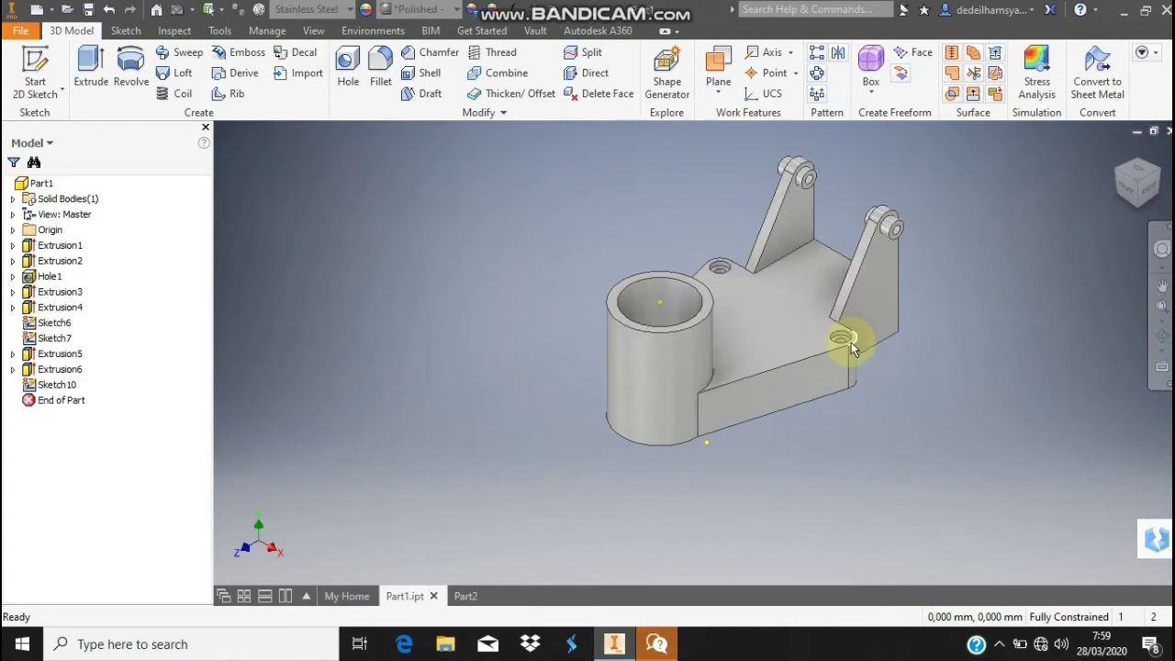
{"action": "left_click", "coordinate": [466, 598]}
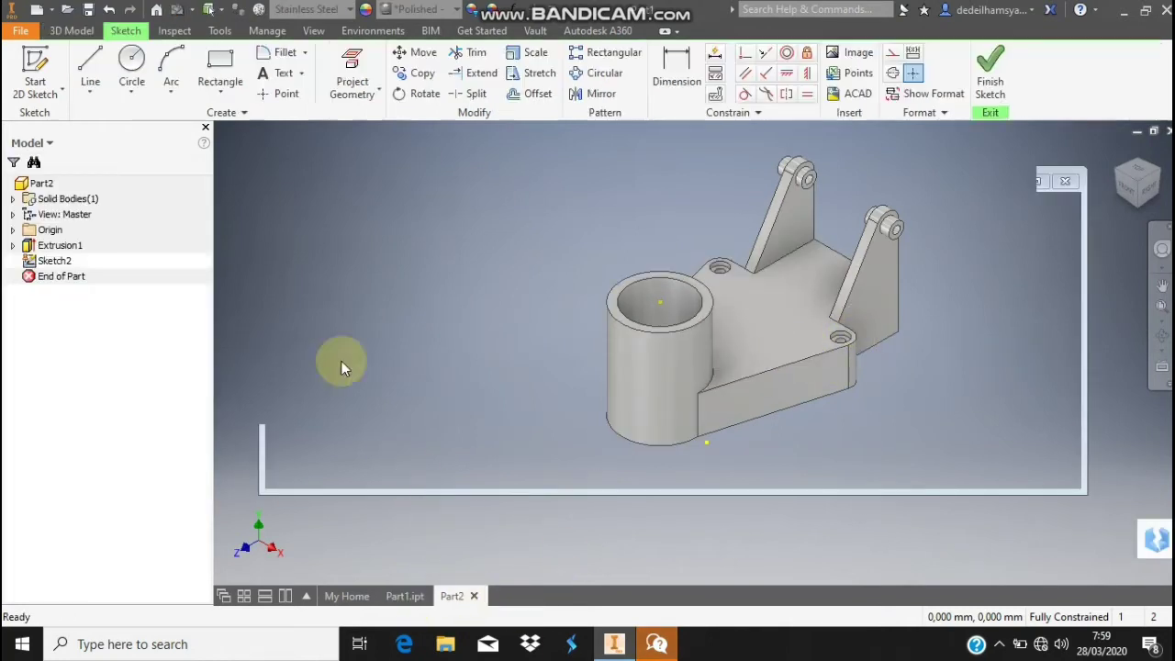
{"action": "left_click", "coordinate": [118, 57]}
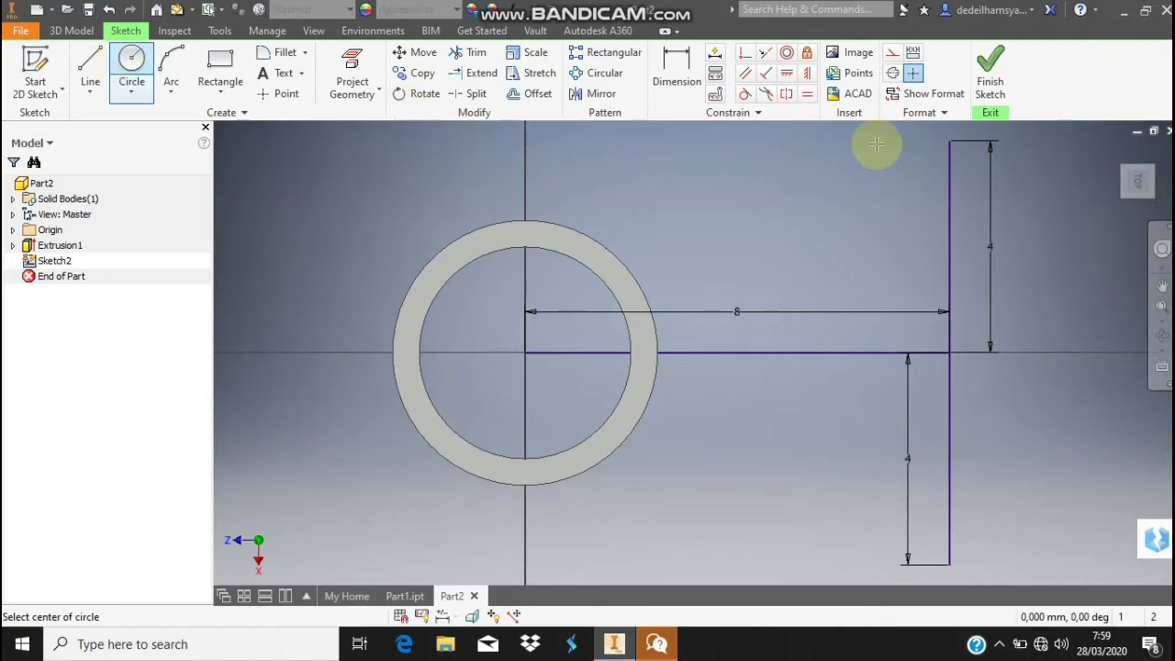
{"action": "left_click", "coordinate": [936, 140]}
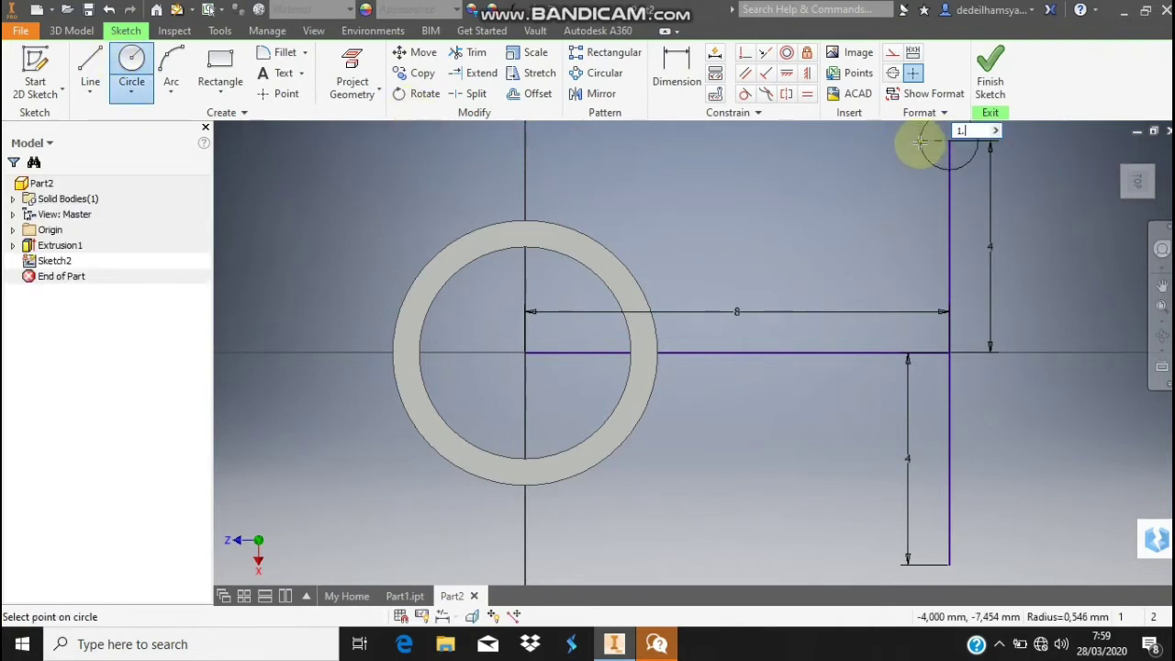
{"action": "type", "text": "1.5"}
{"action": "key", "text": "Return"}
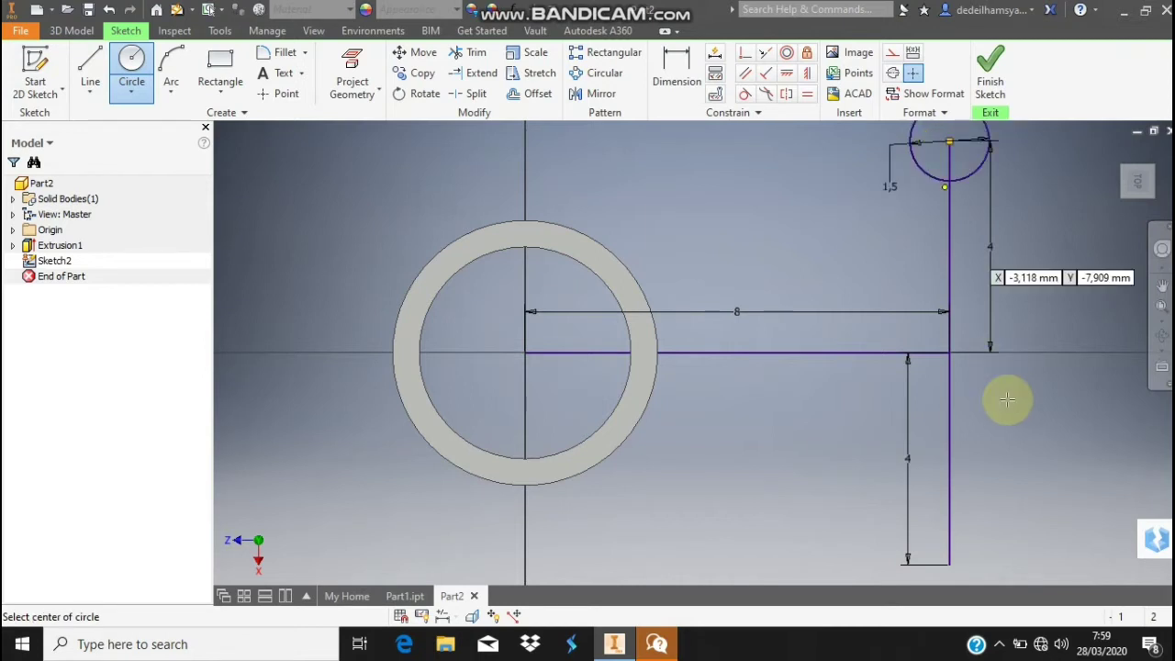
{"action": "left_click", "coordinate": [948, 562]}
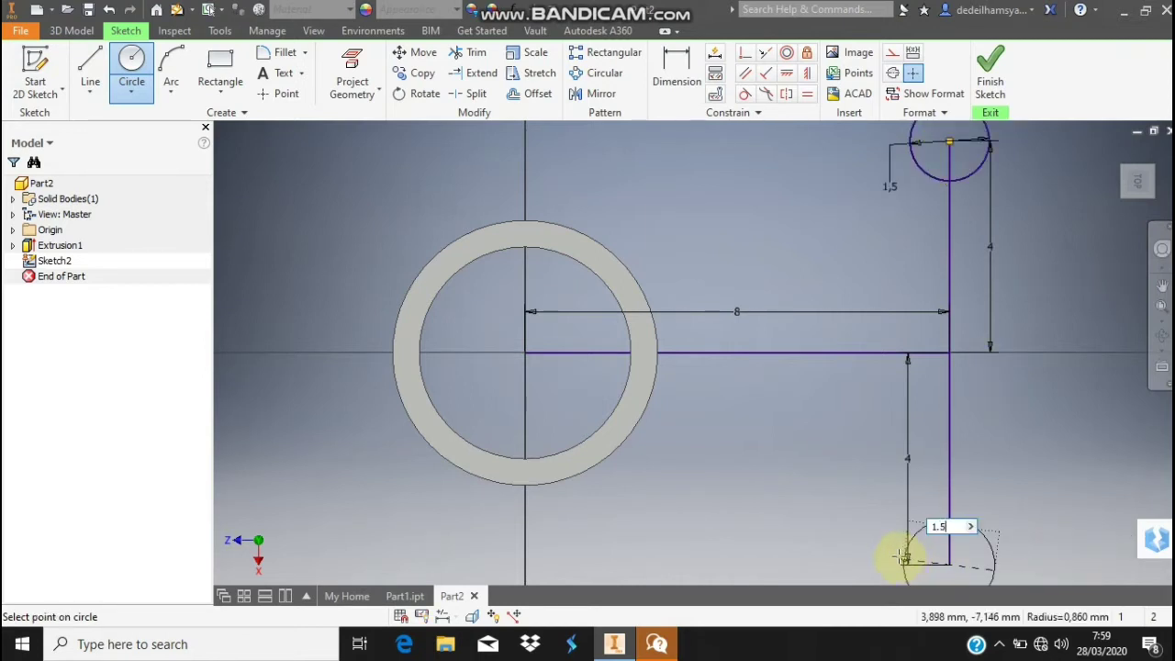
{"action": "key", "text": "Return"}
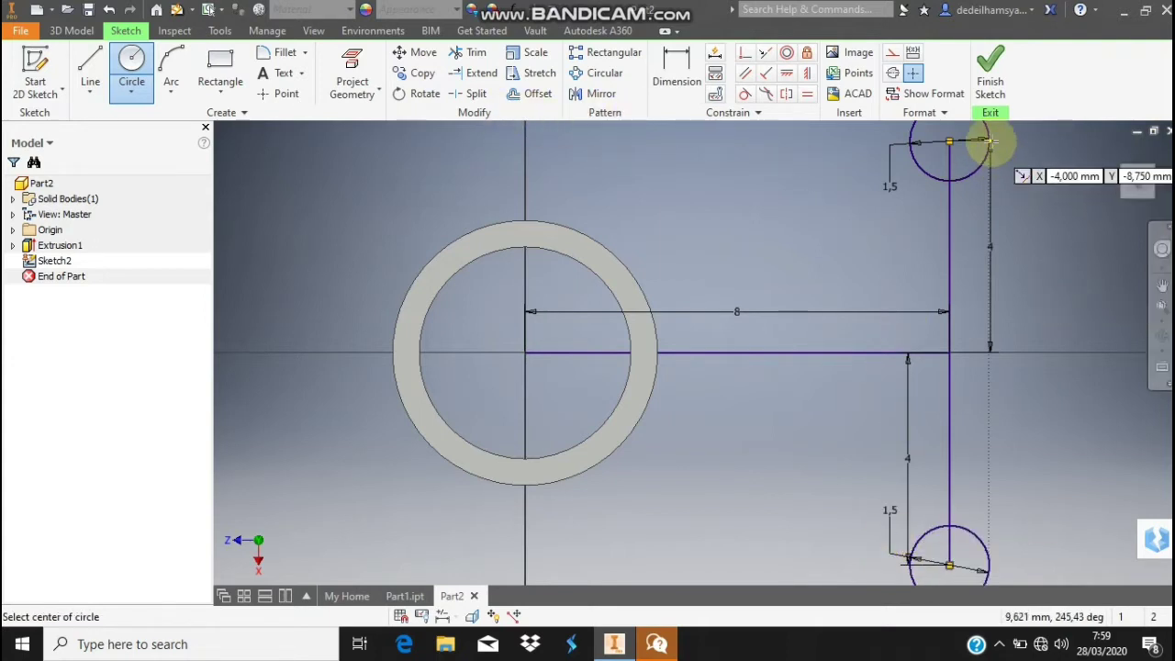
{"action": "left_click", "coordinate": [991, 141]}
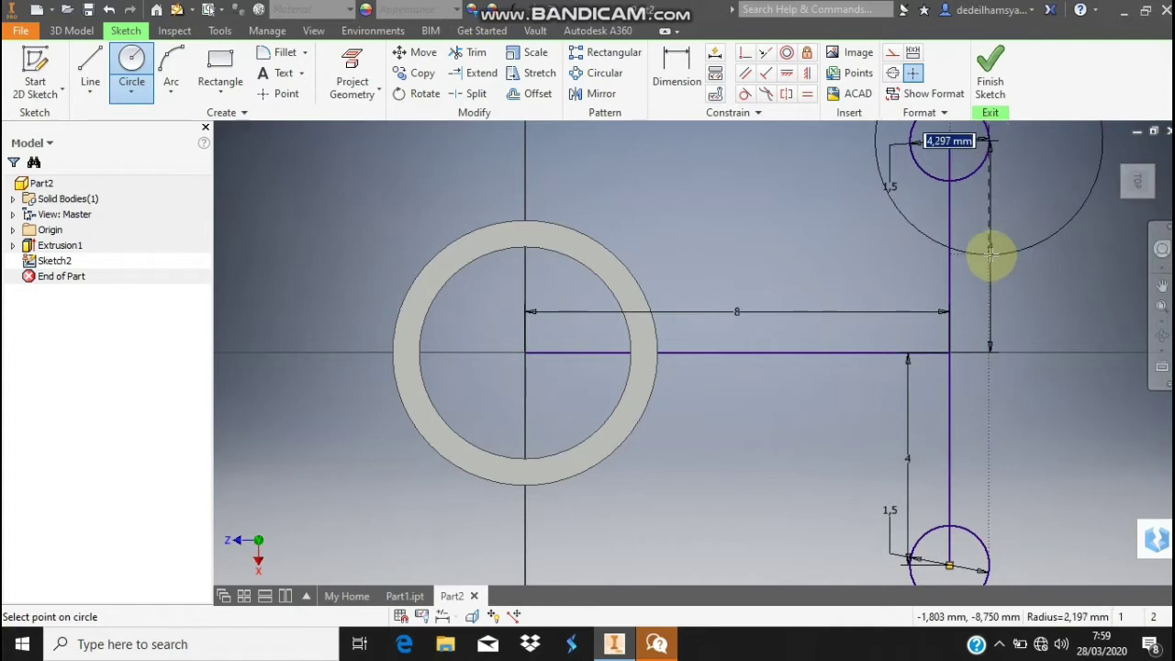
{"action": "key", "text": "Escape"}
- Draw a 1.5 mm line downward from the upper circle's outer side and a perpendicular 4 mm line outward from its end
{"action": "left_click", "coordinate": [90, 71]}
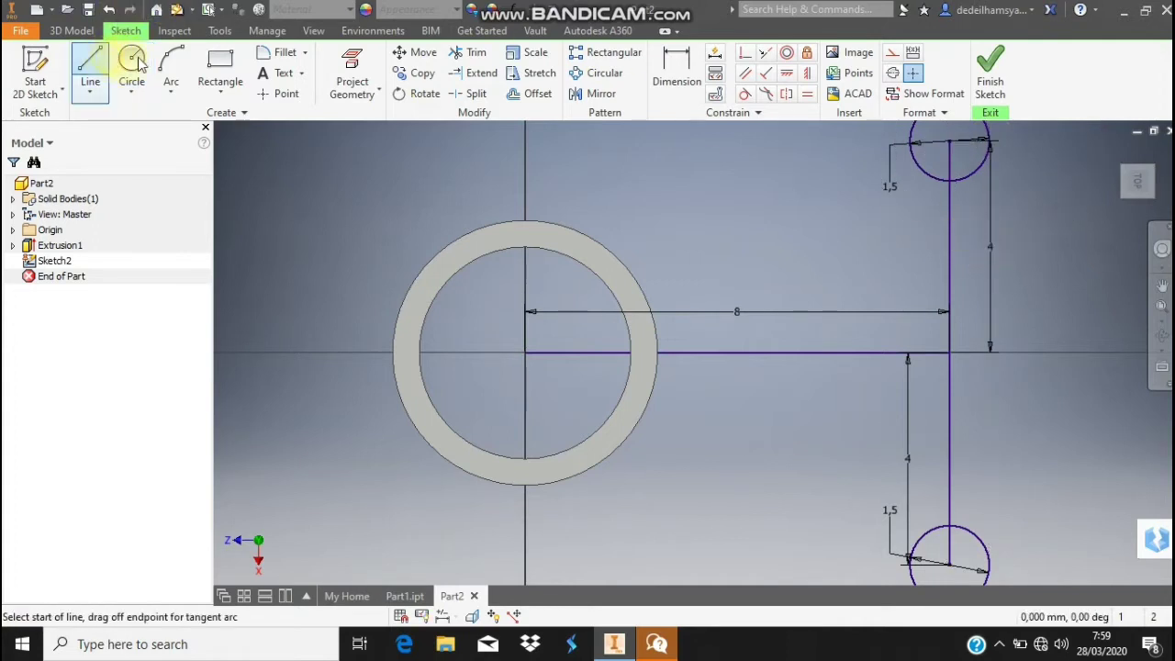
{"action": "left_click", "coordinate": [990, 142]}
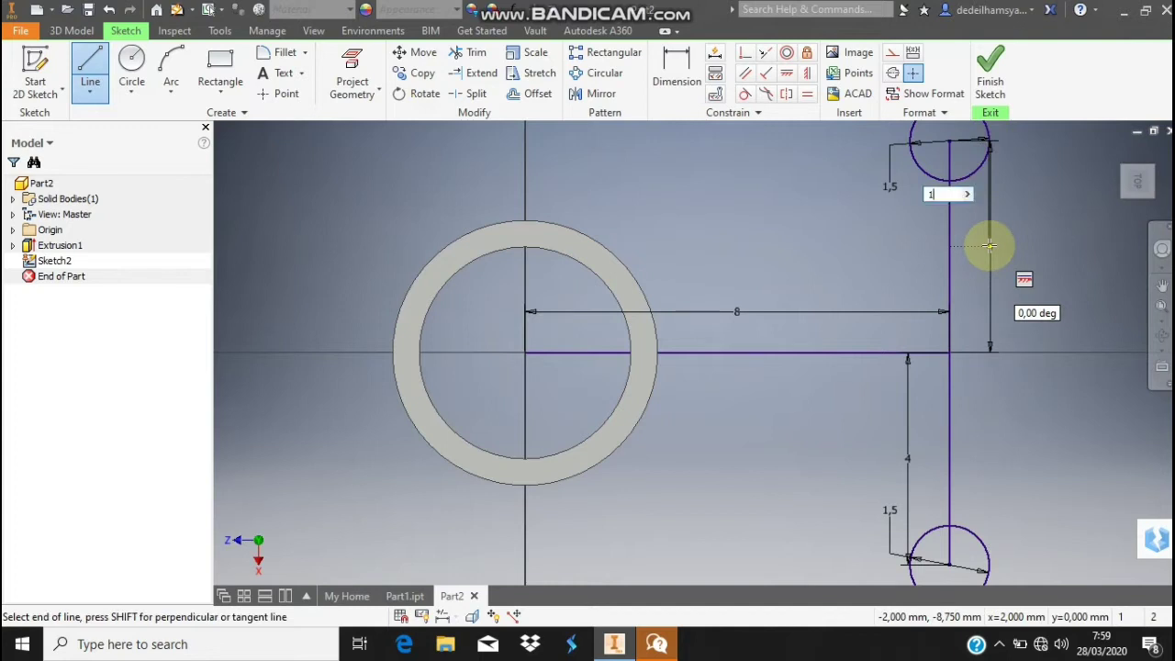
{"action": "key", "text": "Return"}
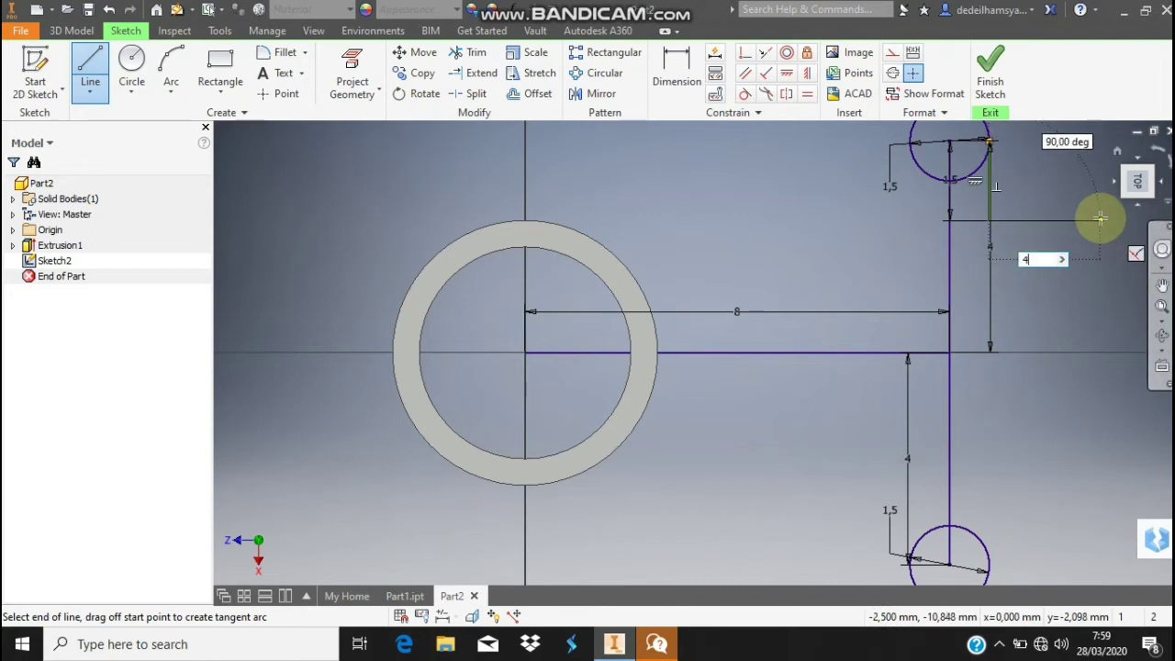
{"action": "type", "text": "4"}
{"action": "key", "text": "Return"}
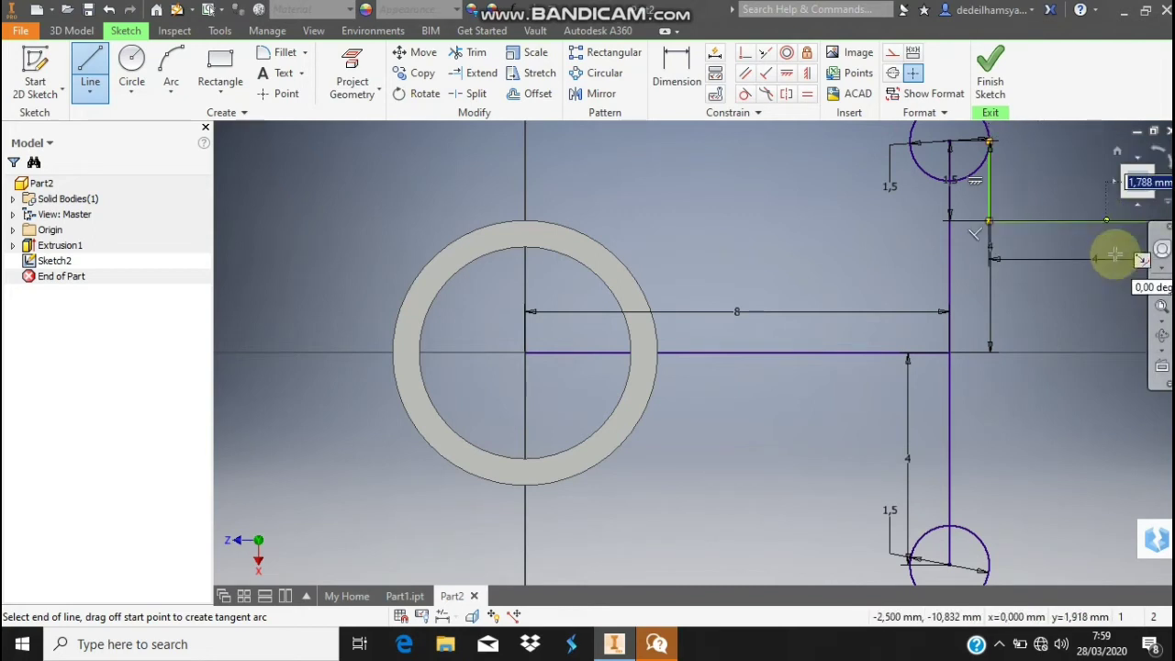
- Continue the outline with a 5 mm line downward, a 4 mm line back inward and a closing line to the lower circle's outer side
{"action": "scroll", "coordinate": [1162, 309], "scroll_direction": "down", "scroll_amount": 4}
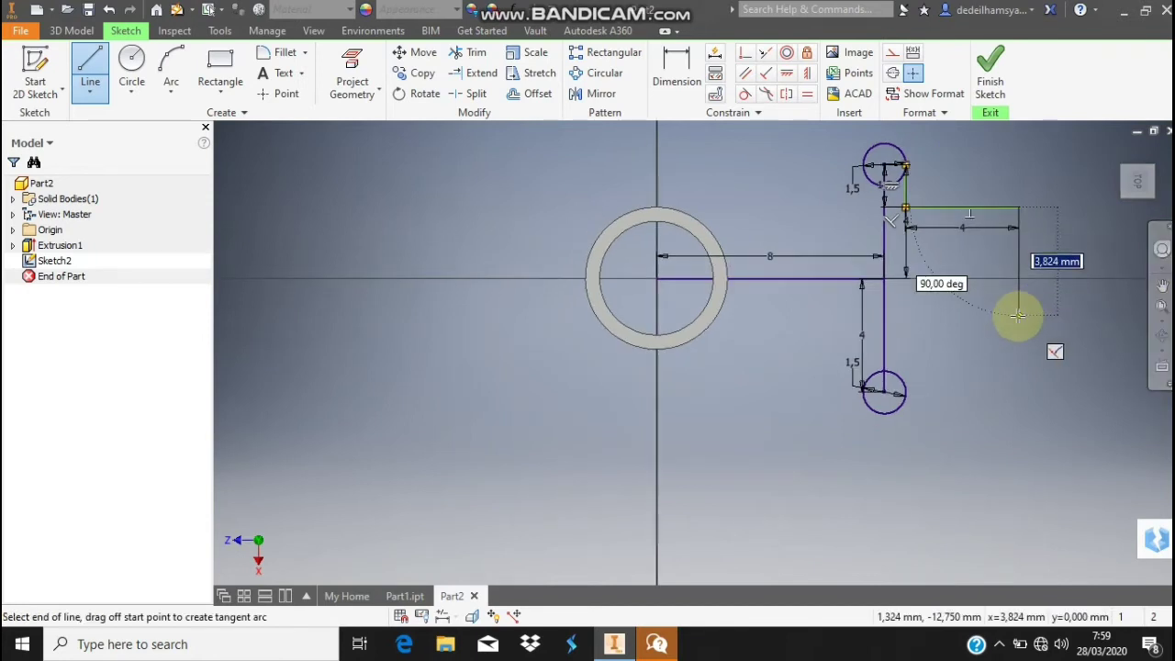
{"action": "key", "text": "Return"}
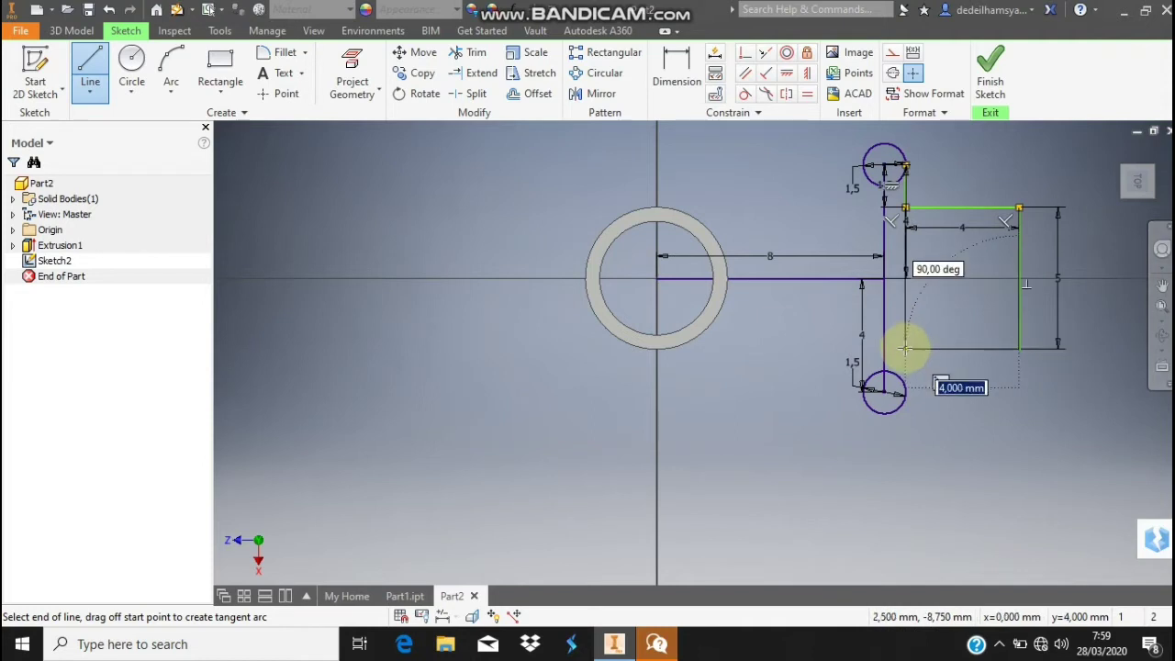
{"action": "type", "text": "4"}
{"action": "key", "text": "Return"}
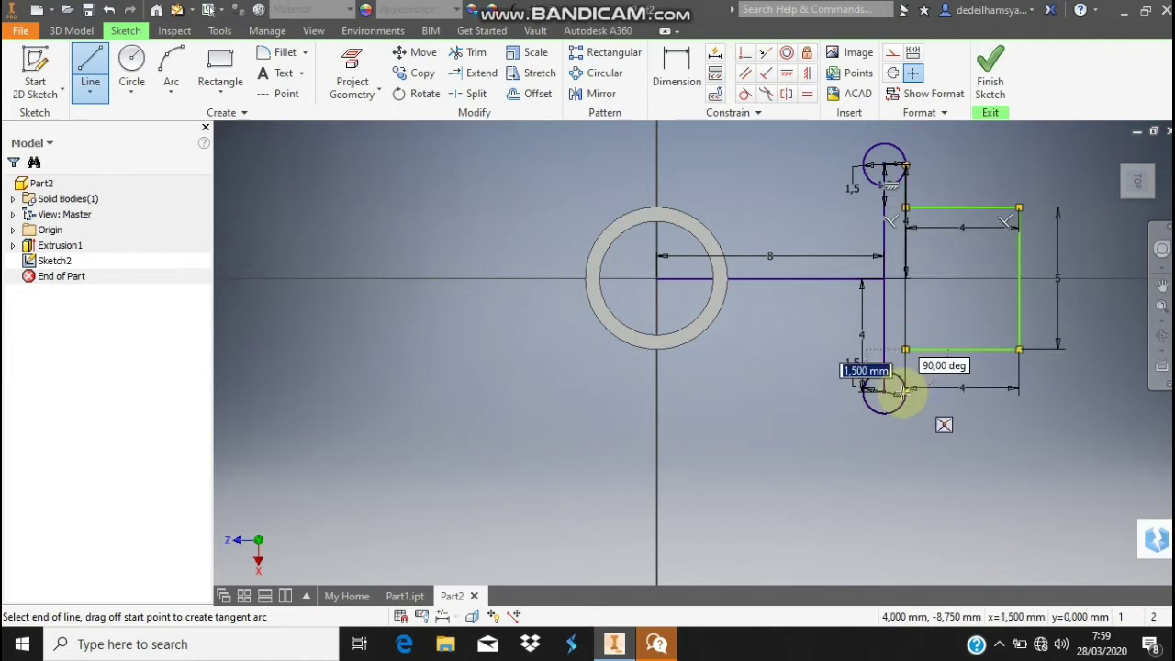
{"action": "left_click", "coordinate": [904, 391]}
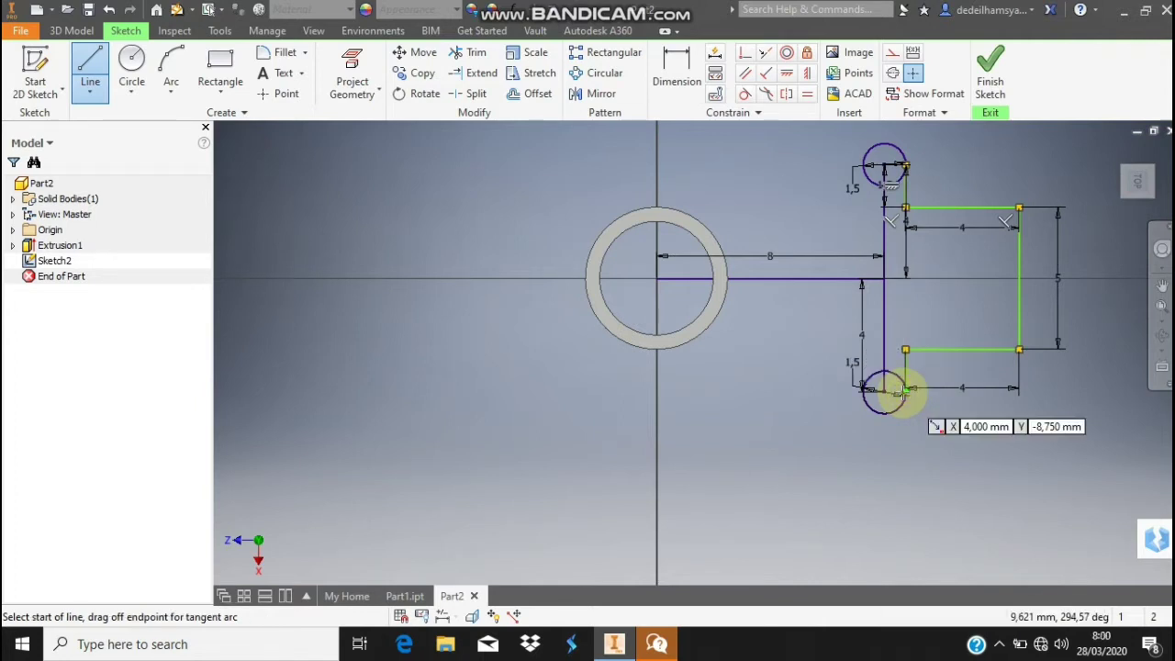
{"action": "key", "text": "Escape"}
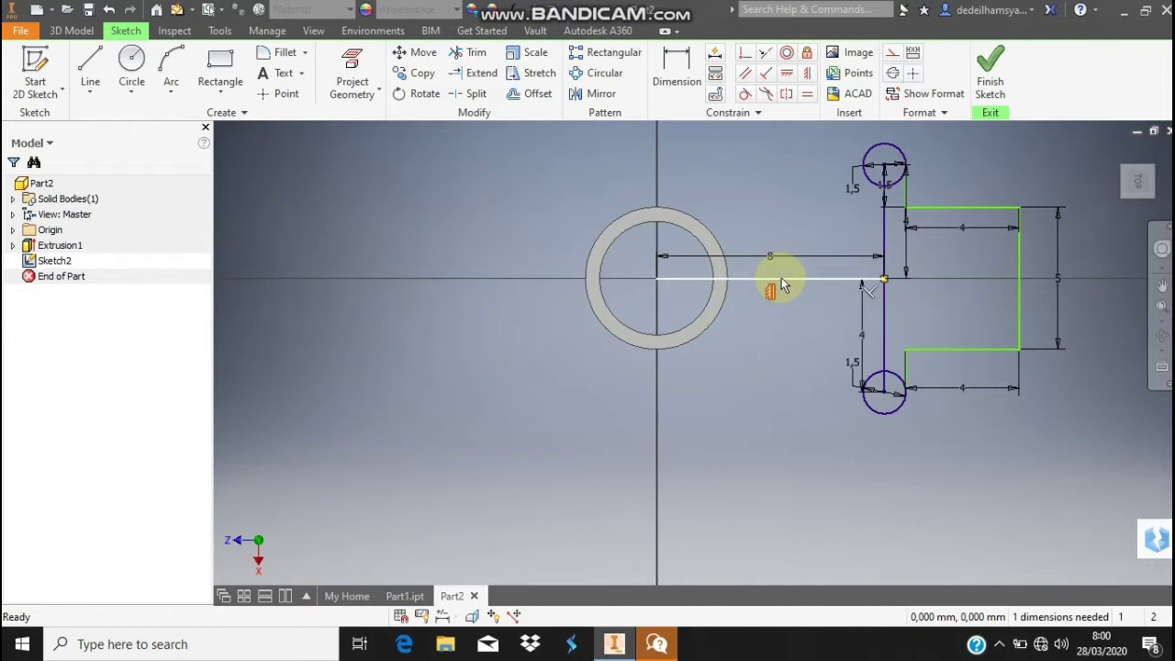
- Delete the 8 mm line and both 4 mm lines that located the small circles
{"action": "left_click", "coordinate": [782, 277]}
{"action": "key", "text": "Delete"}
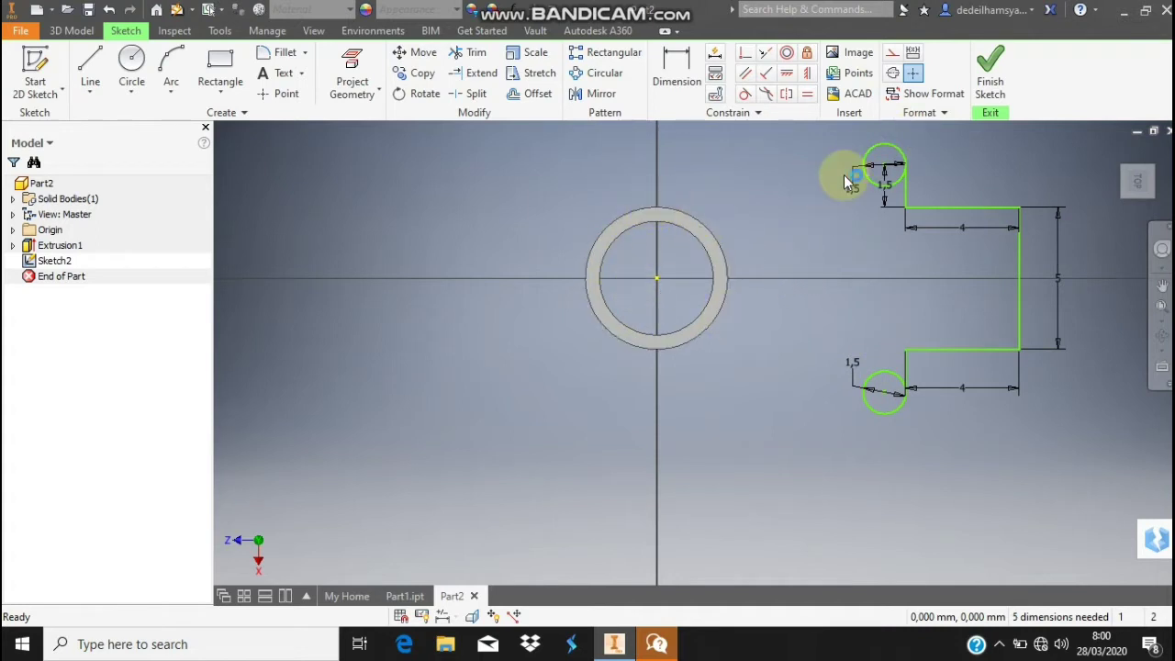
- Draw slanted lines from the ring's uppermost and lowermost points to the outer edges of the upper and lower small circles
{"action": "left_click", "coordinate": [90, 62]}
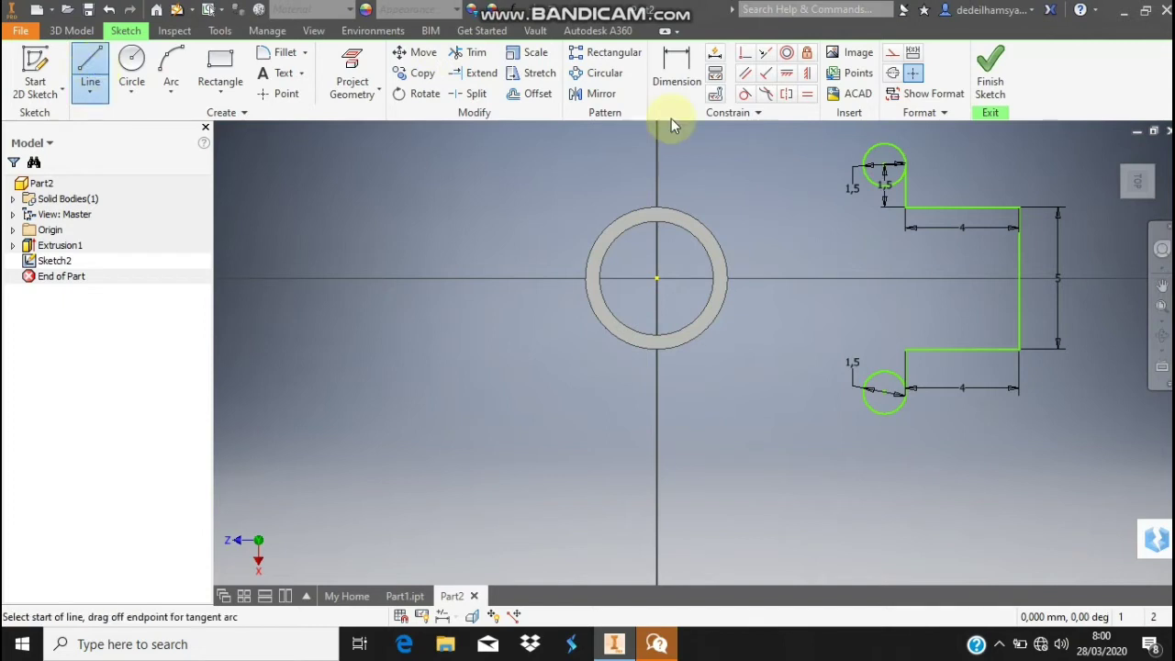
{"action": "left_click", "coordinate": [656, 210]}
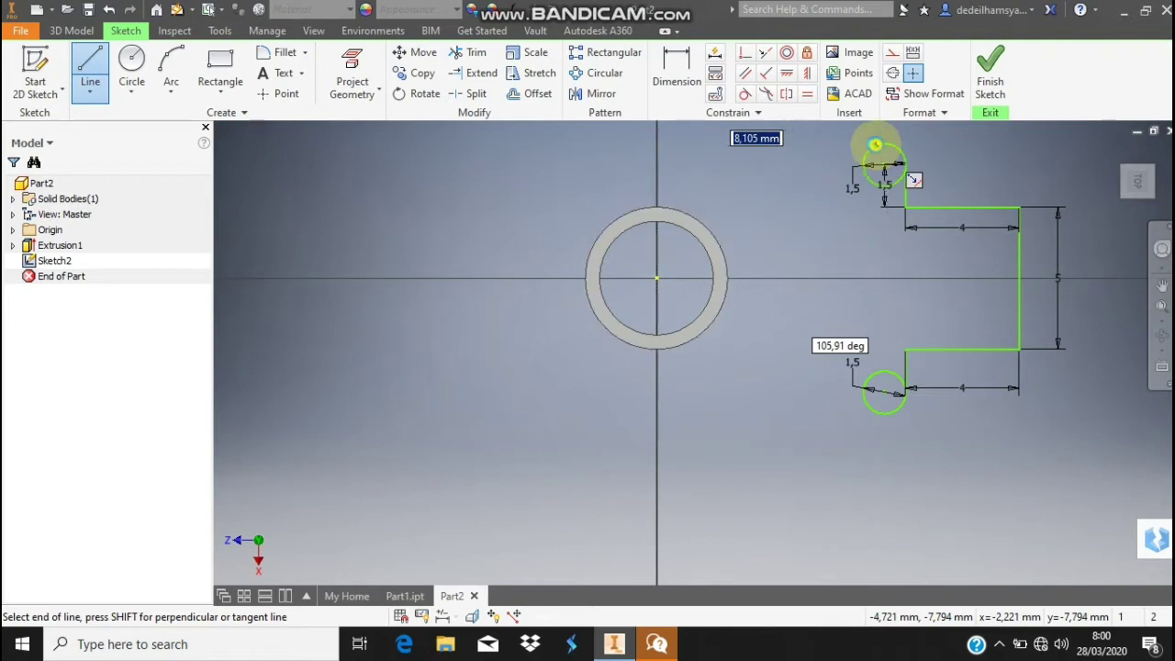
{"action": "double_click", "coordinate": [879, 145]}
{"action": "left_click", "coordinate": [656, 347]}
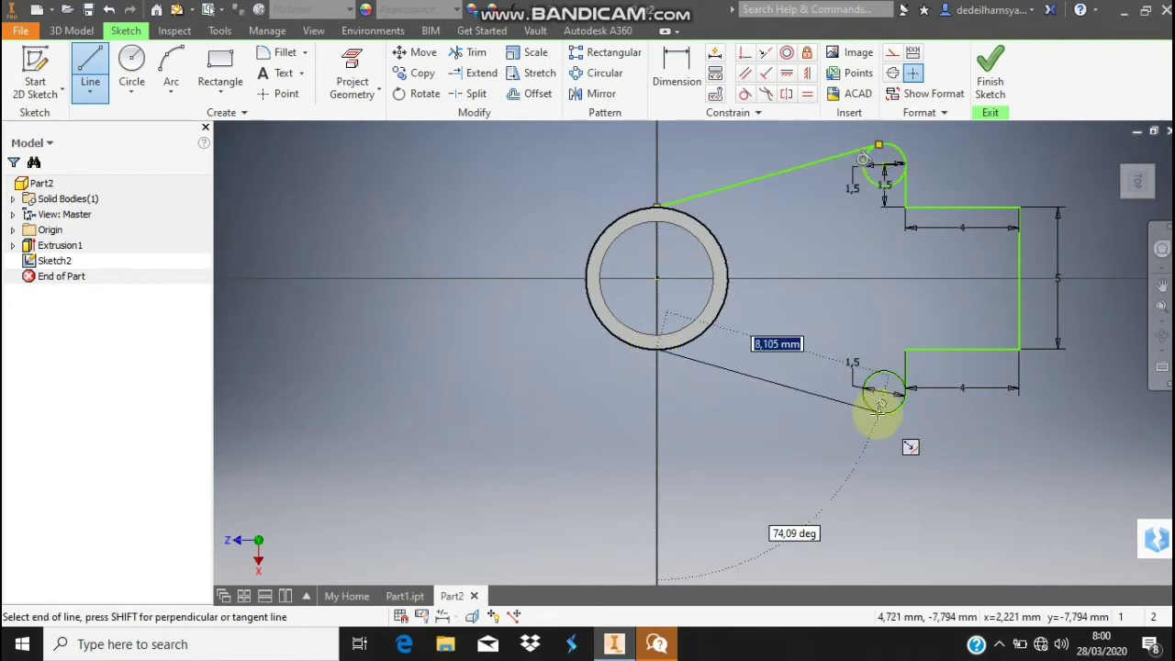
{"action": "double_click", "coordinate": [879, 404]}
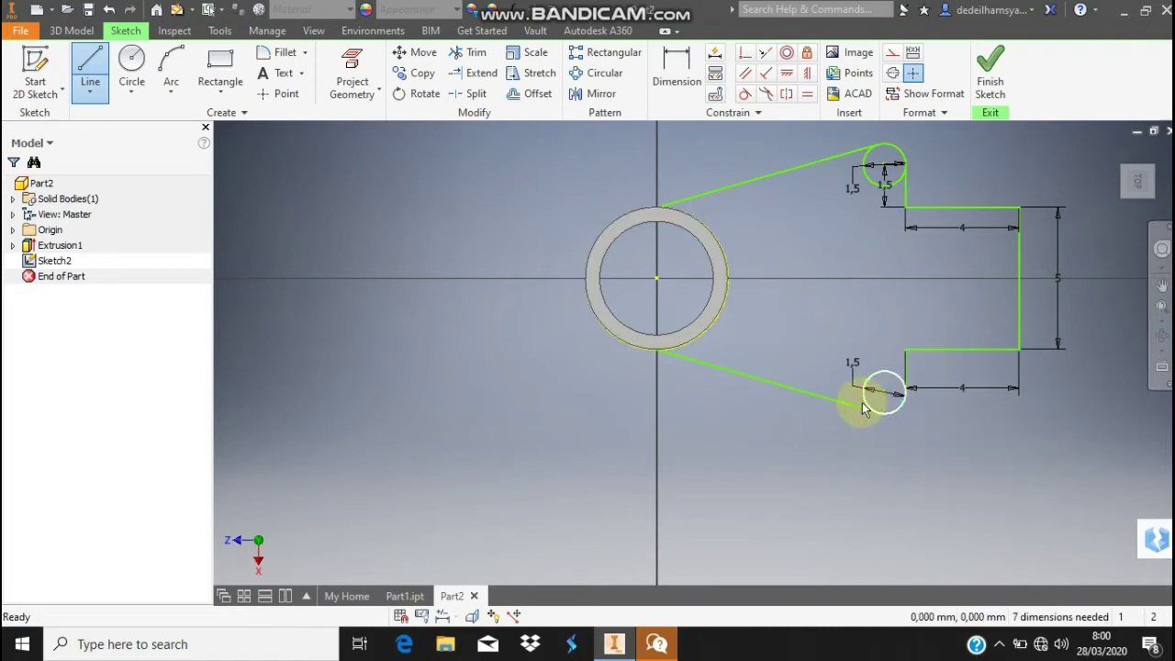
{"action": "key", "text": "Escape"}
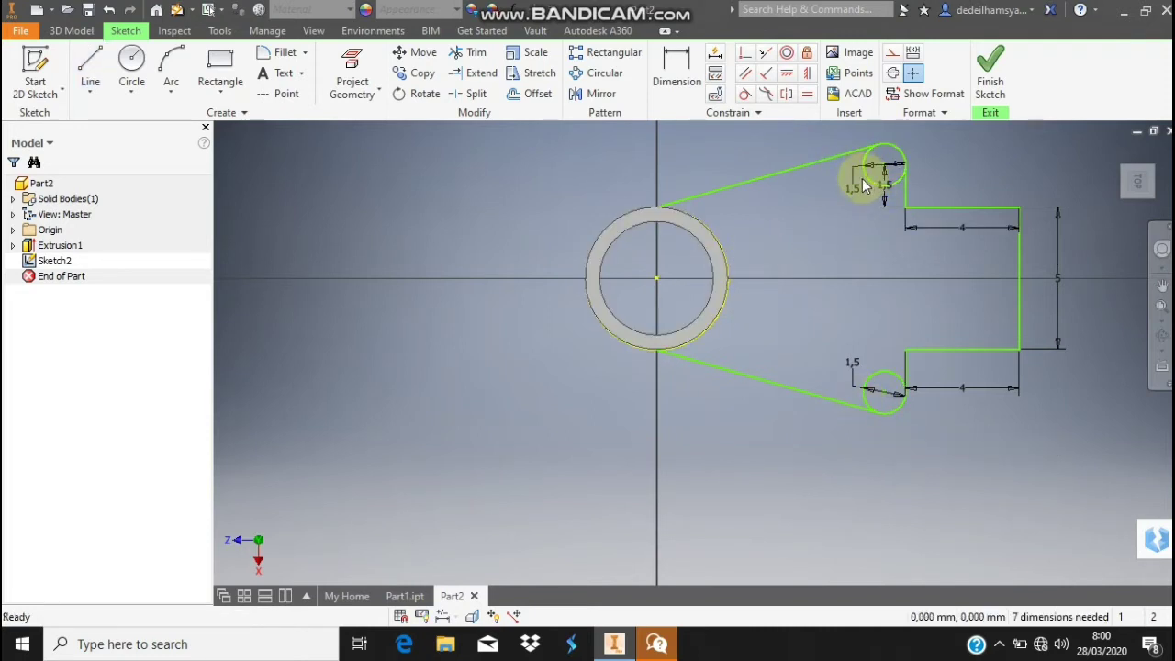
- Trim the inner arcs of the two small circles and finish the base plate sketch
{"action": "left_click", "coordinate": [453, 55]}
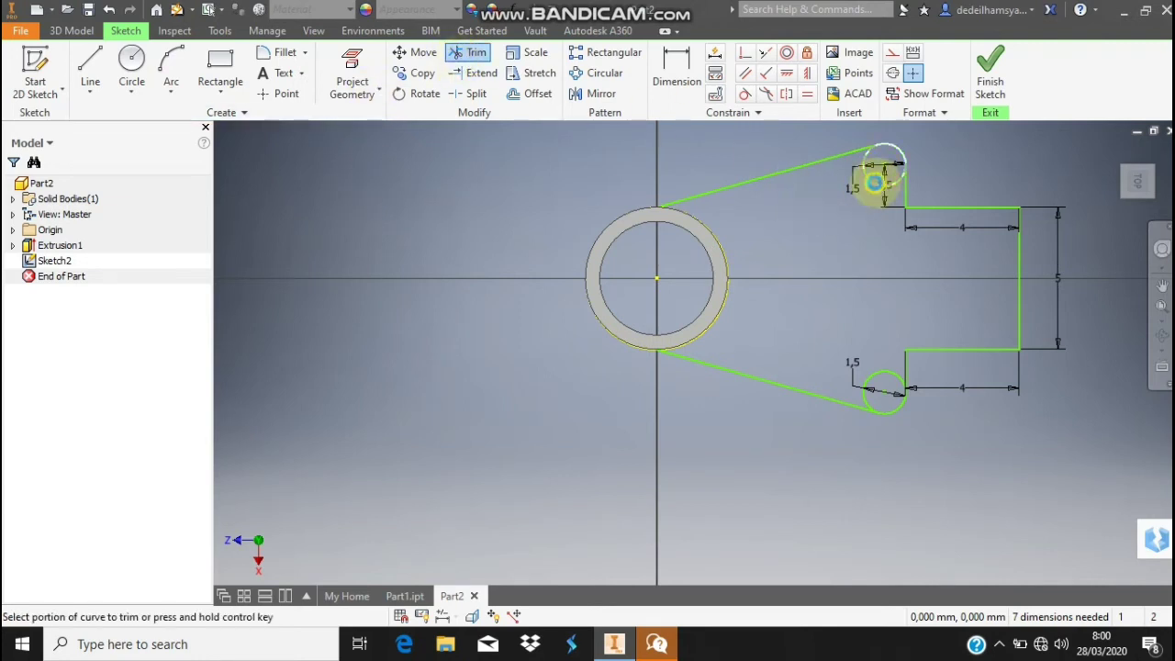
{"action": "left_click", "coordinate": [875, 183]}
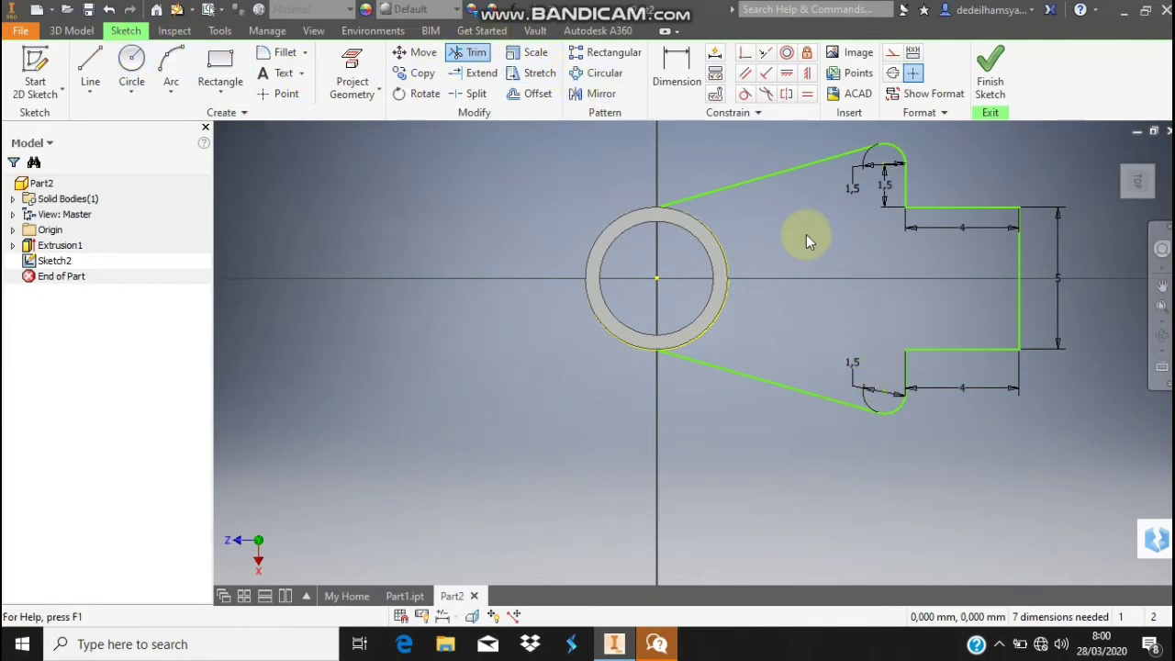
{"action": "key", "text": "F6"}
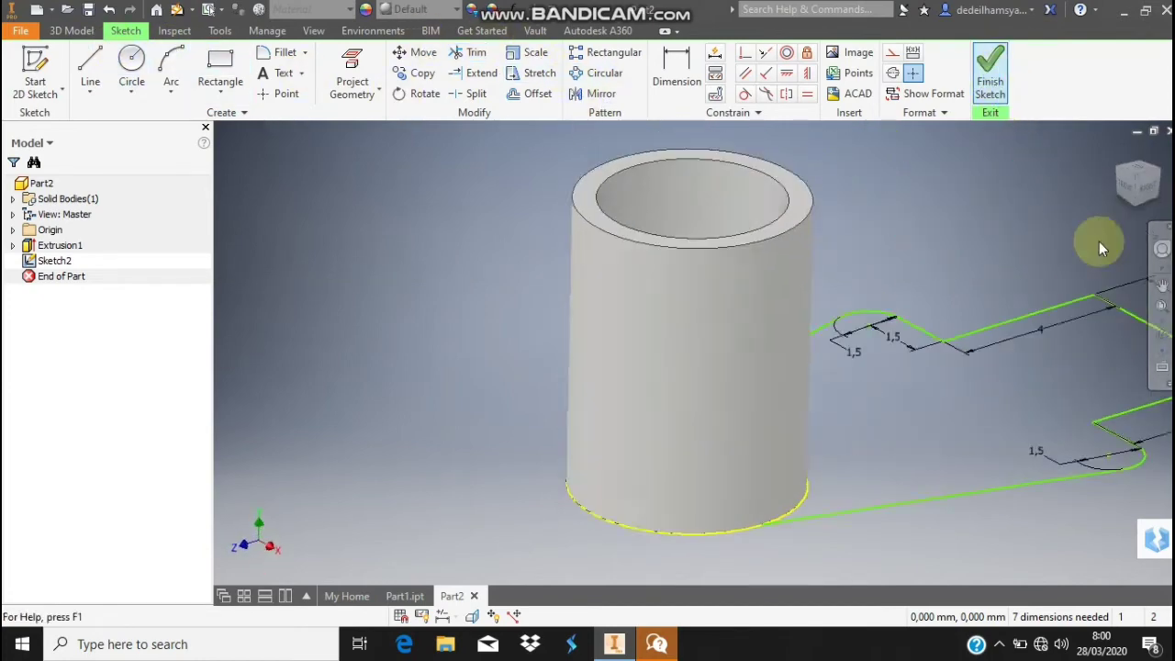
{"action": "right_click_drag", "start_coordinate": [1100, 246], "coordinate": [1158, 302]}
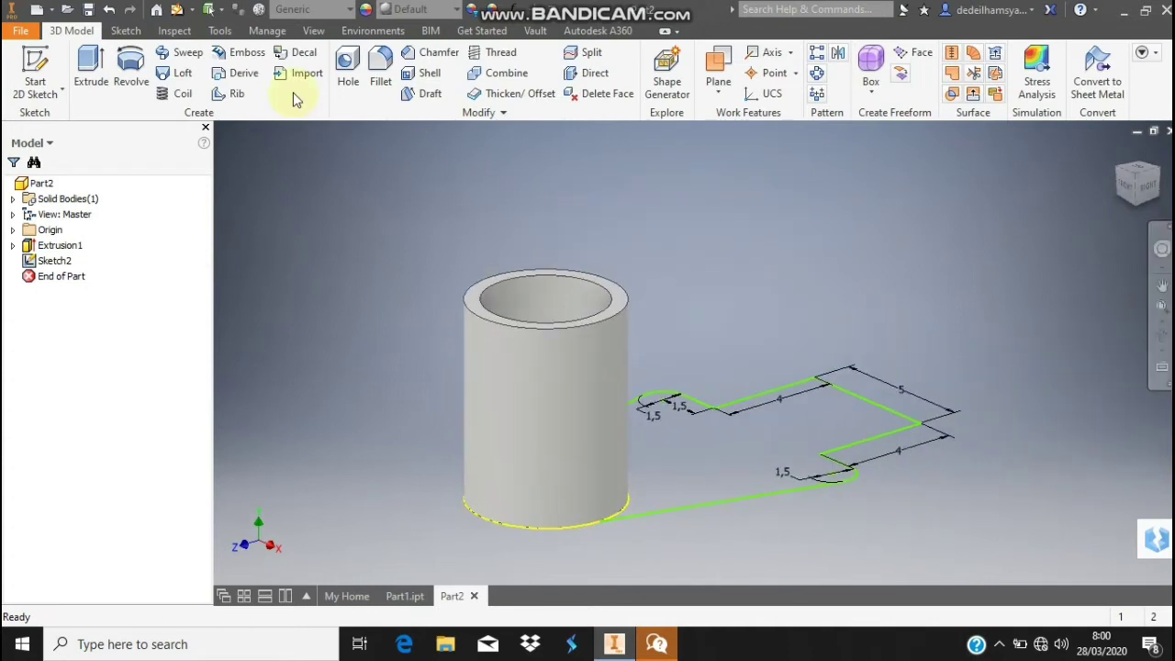
{"action": "left_click", "coordinate": [90, 66]}
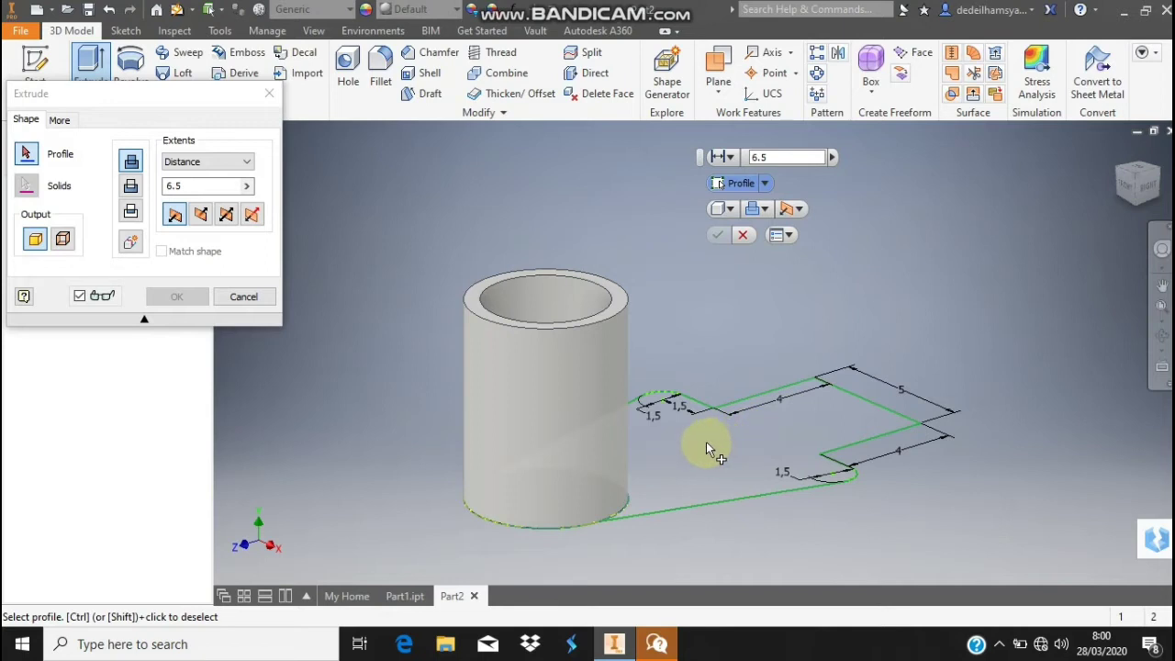
{"action": "key", "text": "Escape"}
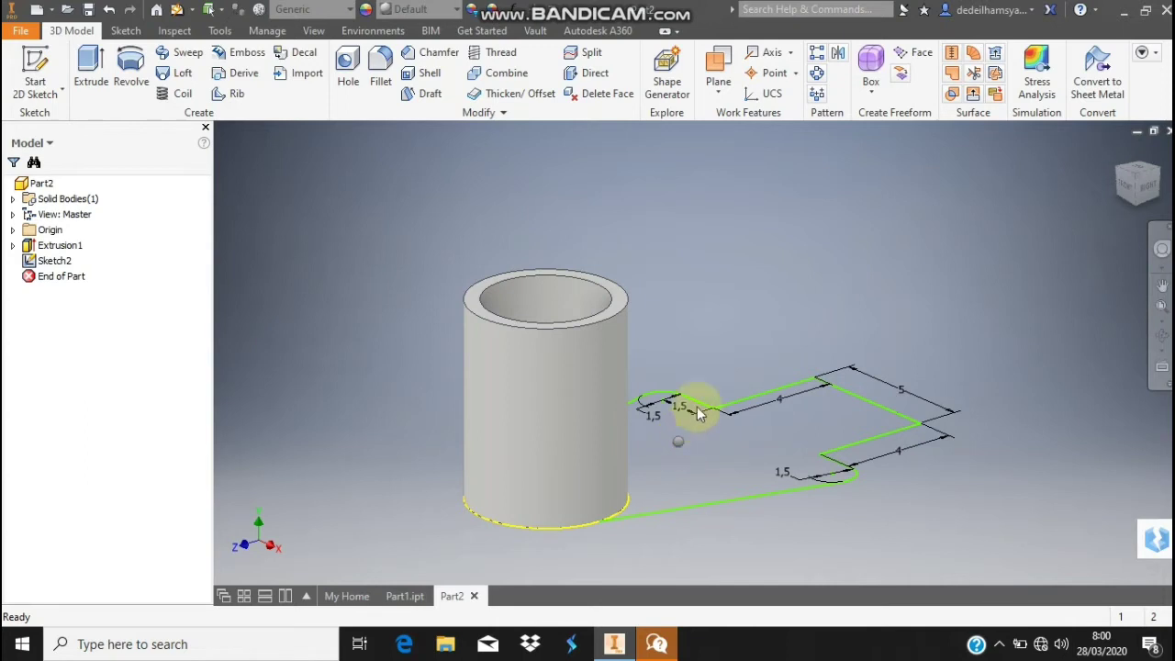
{"action": "right_click", "coordinate": [684, 441]}
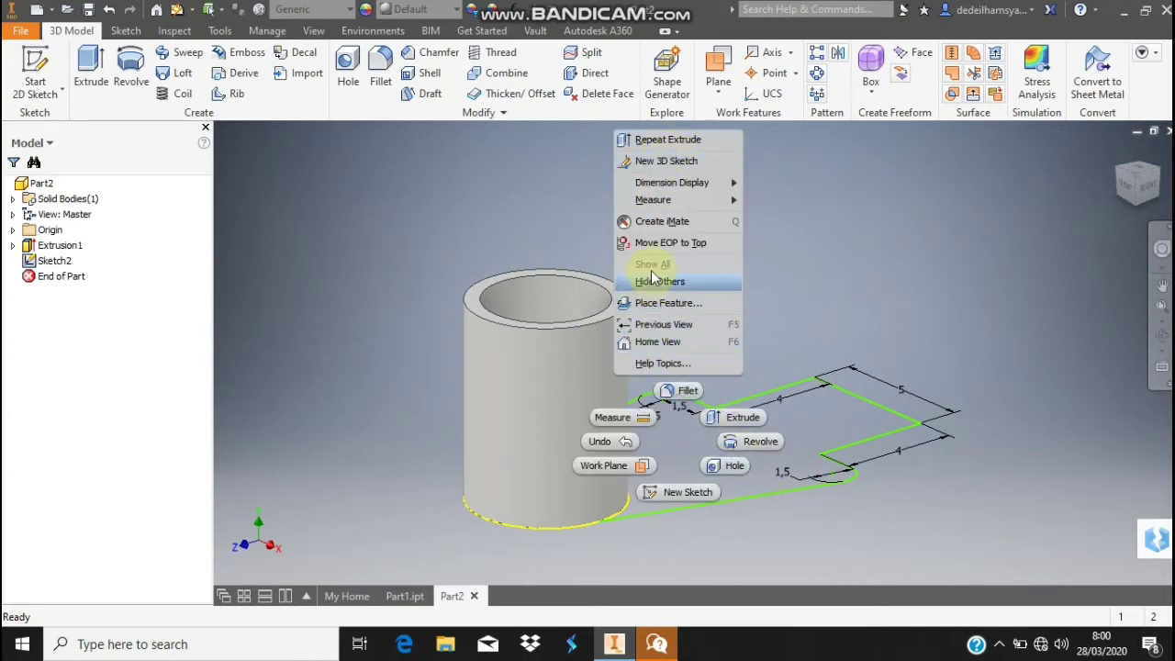
{"action": "left_click", "coordinate": [709, 493]}
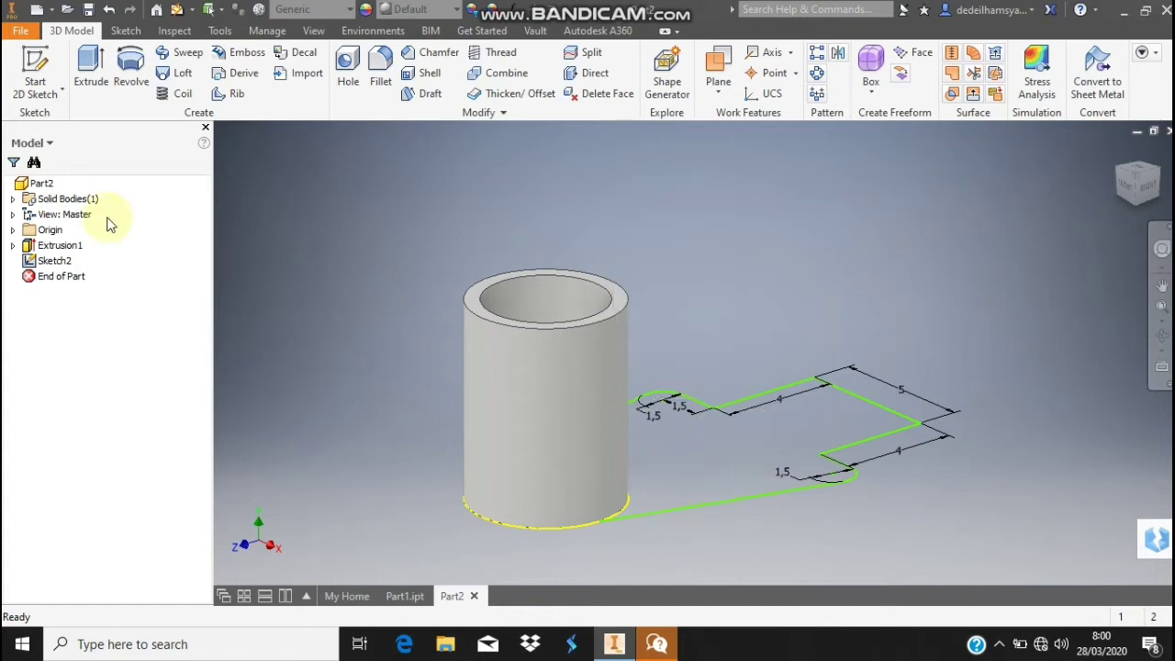
- Reopen the base plate sketch, place points at the centres of the two rounded corner arcs and finish the sketch
{"action": "left_click", "coordinate": [53, 261]}
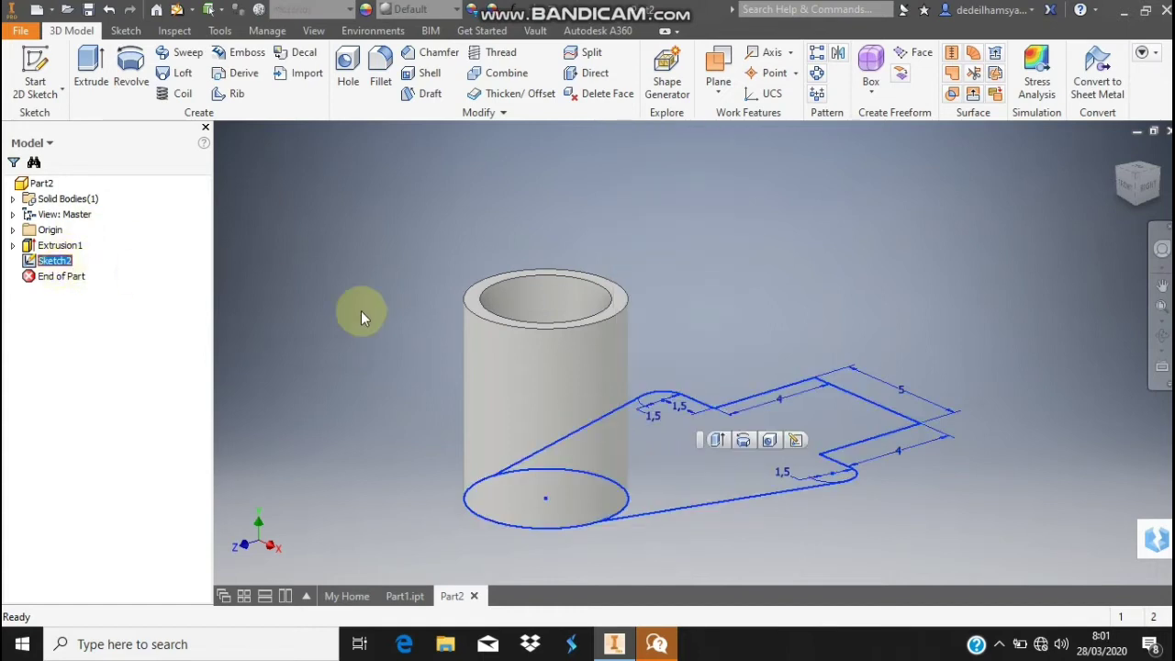
{"action": "left_click", "coordinate": [795, 441]}
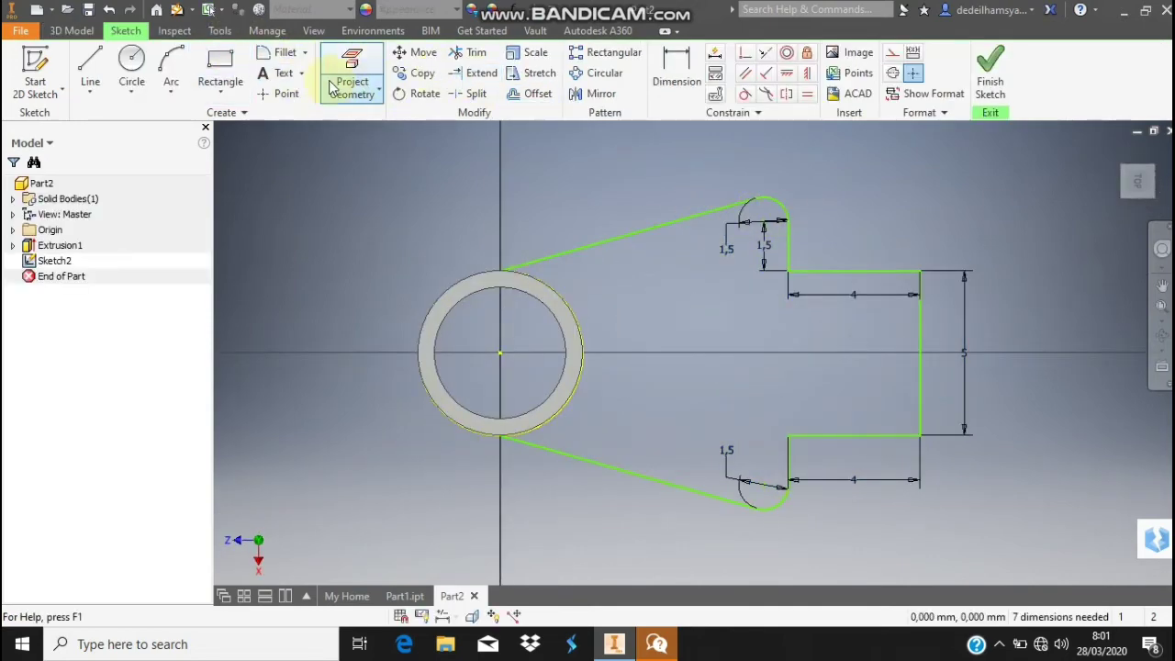
{"action": "left_click", "coordinate": [286, 93]}
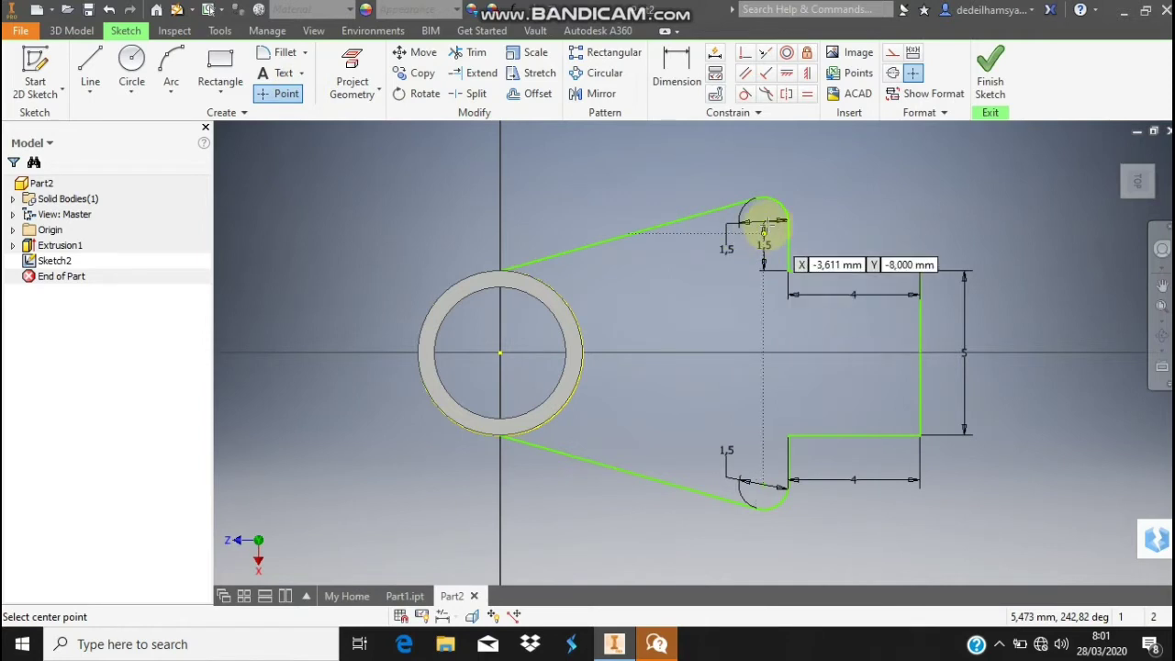
{"action": "left_click", "coordinate": [763, 222]}
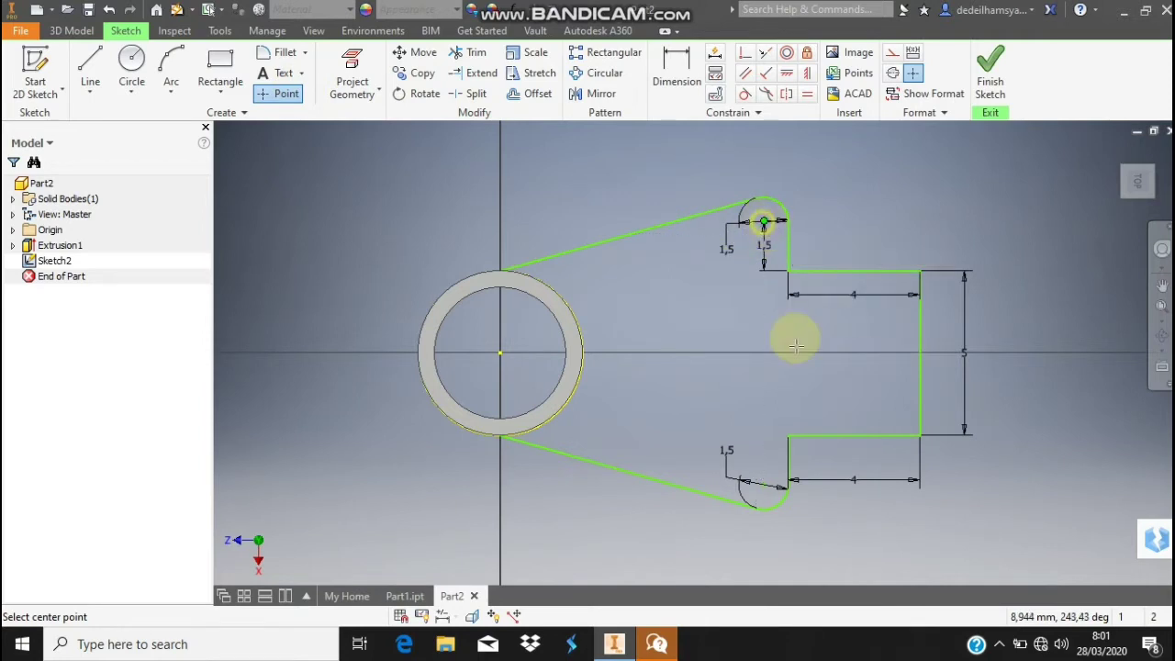
{"action": "left_click", "coordinate": [763, 483]}
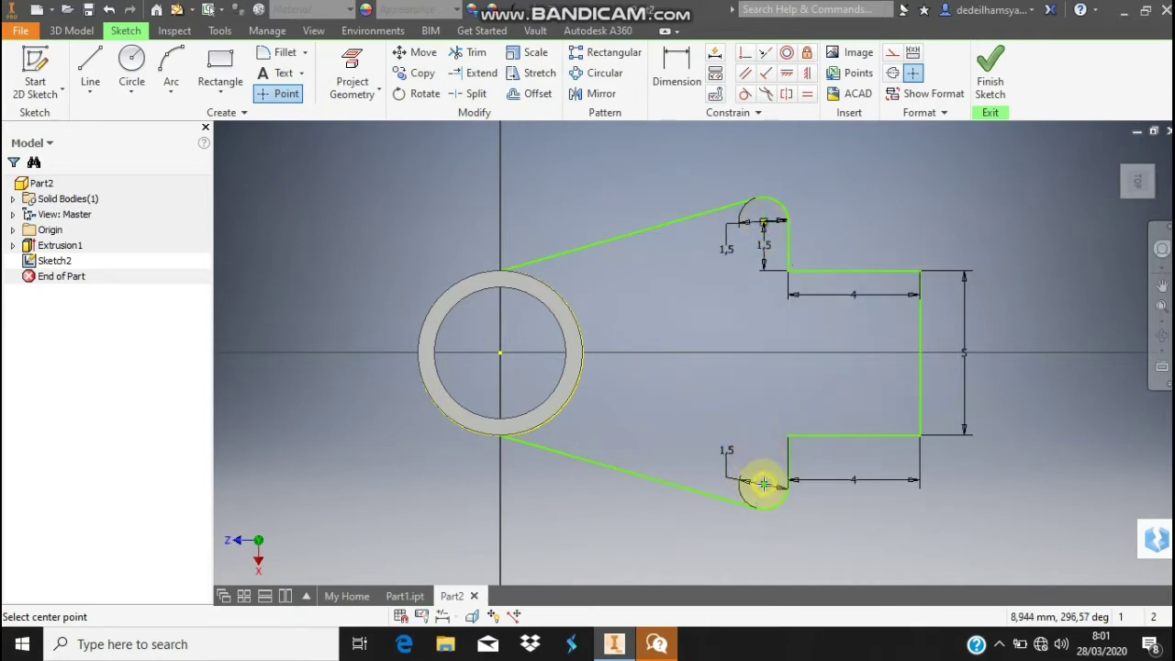
{"action": "left_click", "coordinate": [287, 94]}
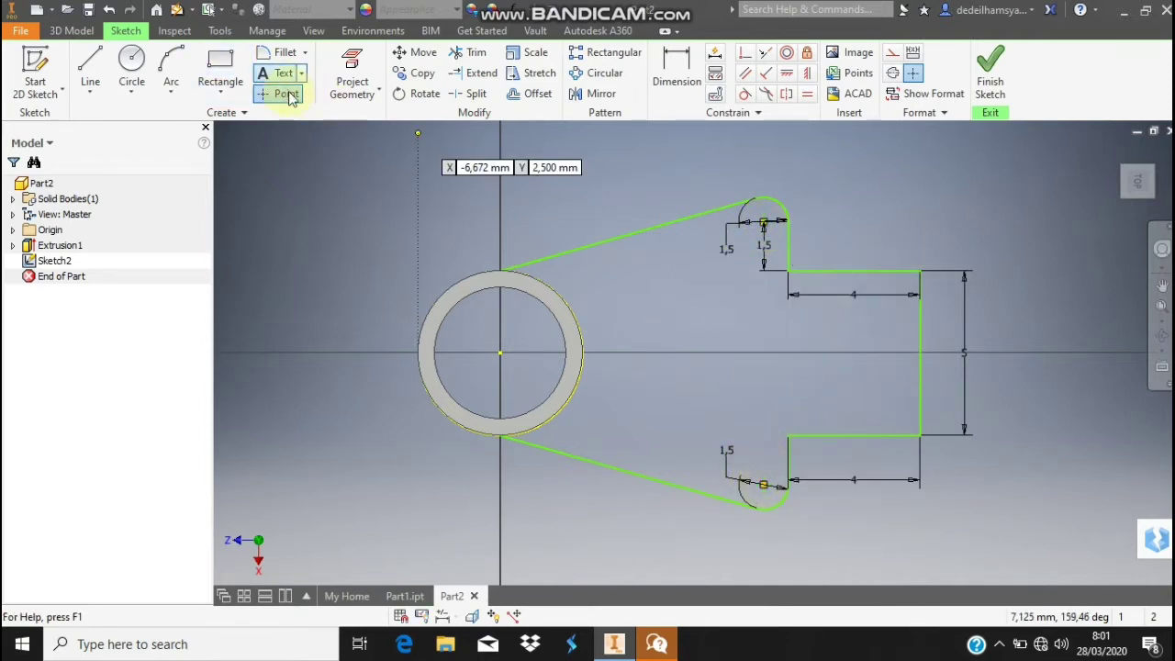
{"action": "left_click", "coordinate": [990, 74]}
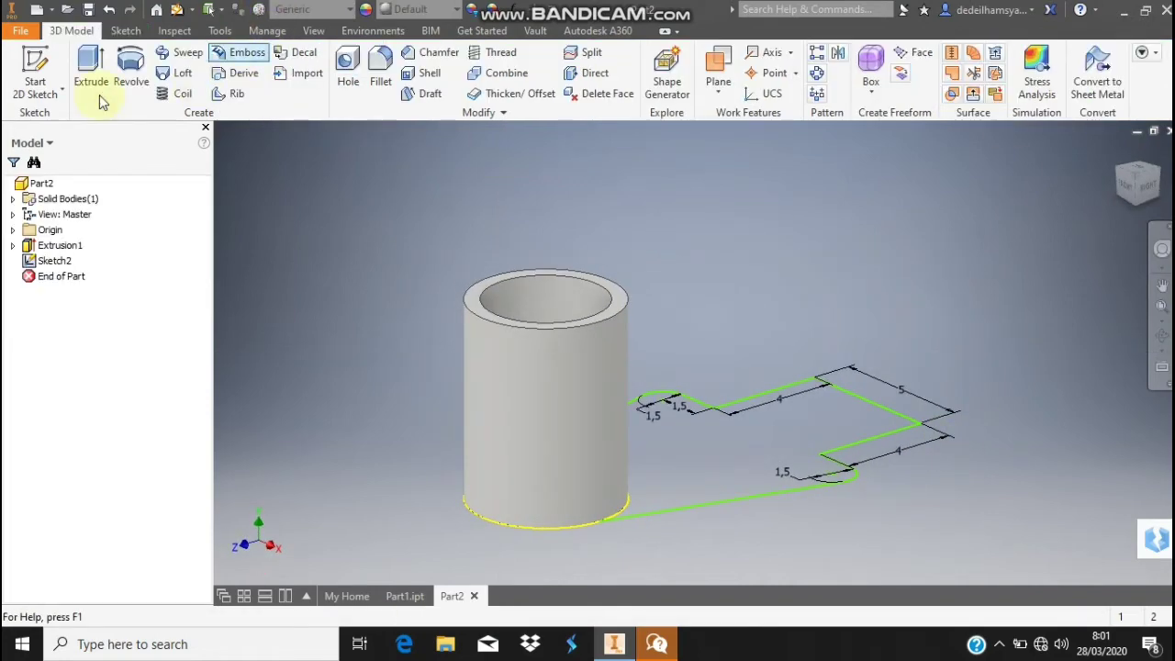
- Extrude the base plate profile 2.5 mm upward alongside the hollow cylinder, joining it to the body
{"action": "left_click", "coordinate": [92, 70]}
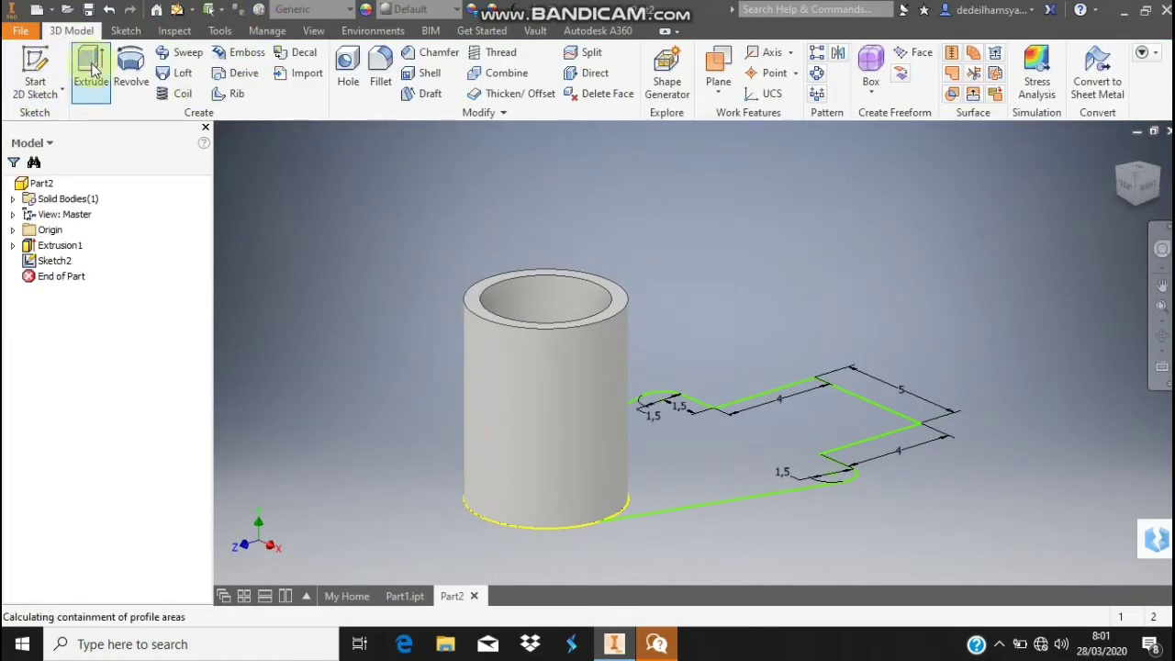
{"action": "left_click", "coordinate": [693, 461]}
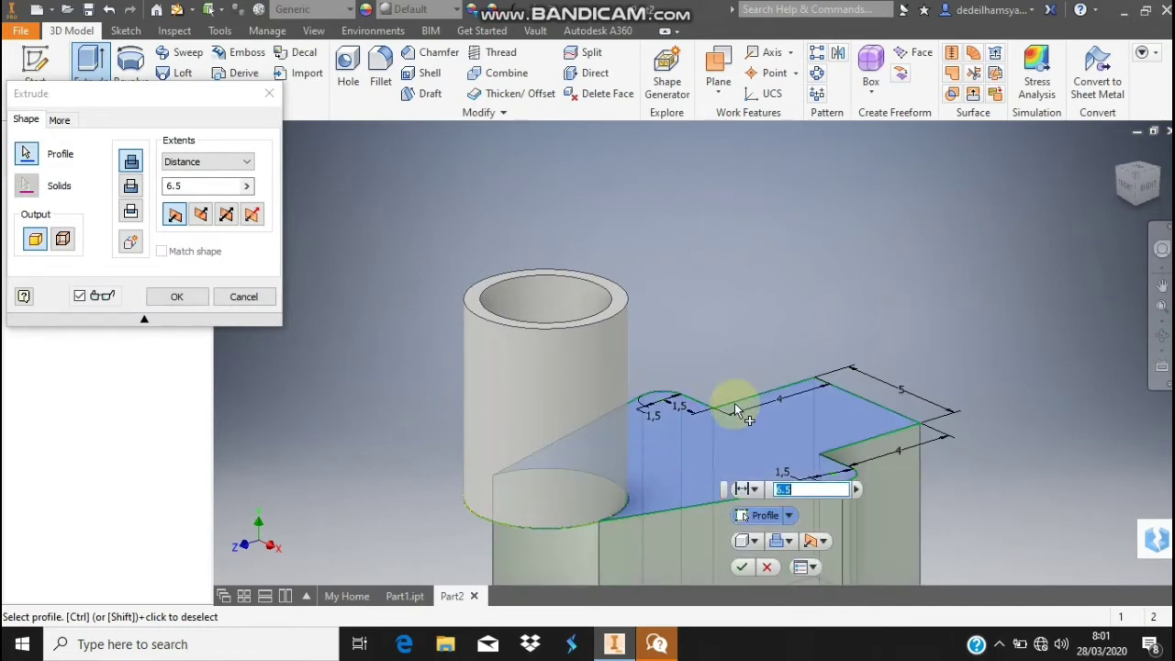
{"action": "left_click", "coordinate": [200, 215]}
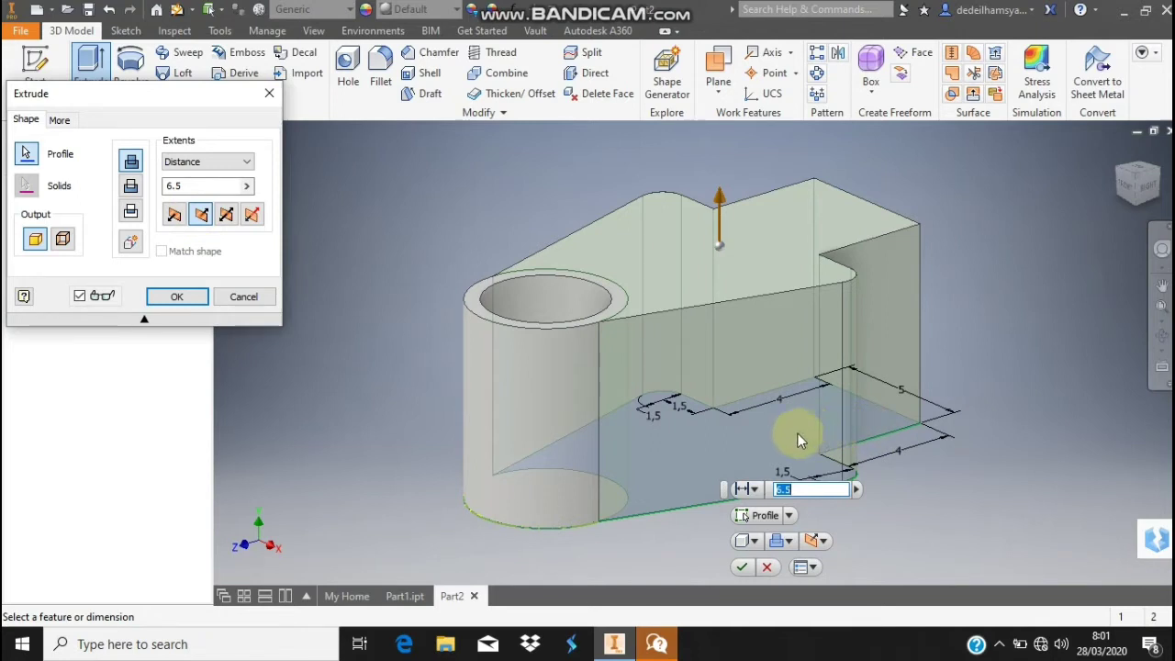
{"action": "type", "text": "2"}
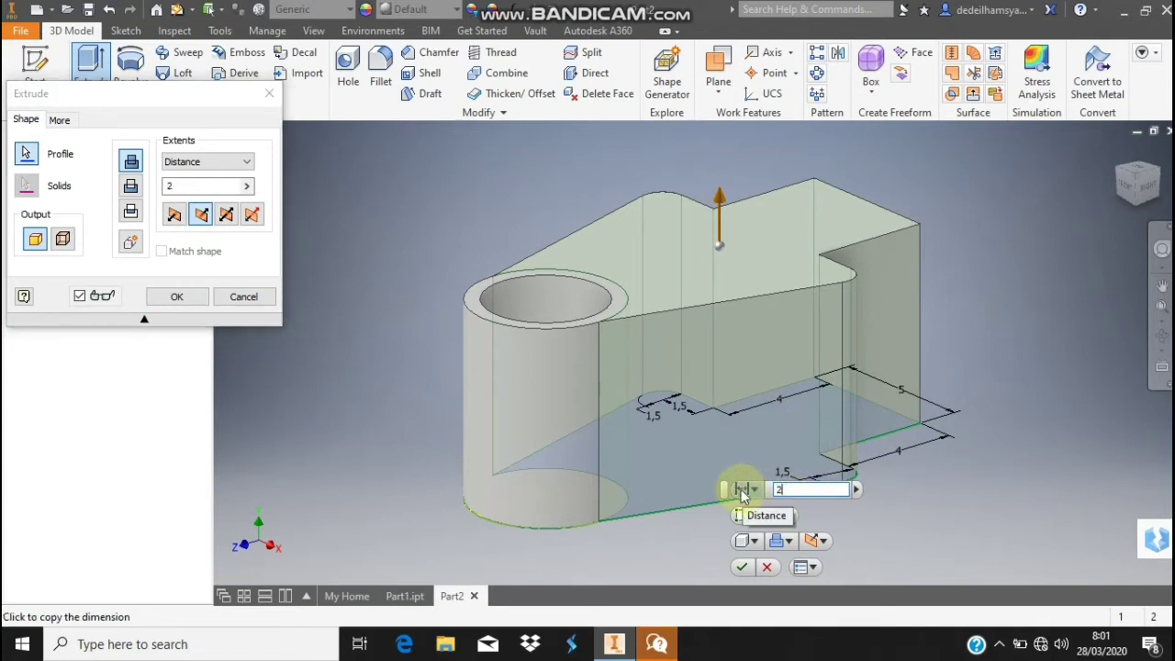
{"action": "type", "text": ".5"}
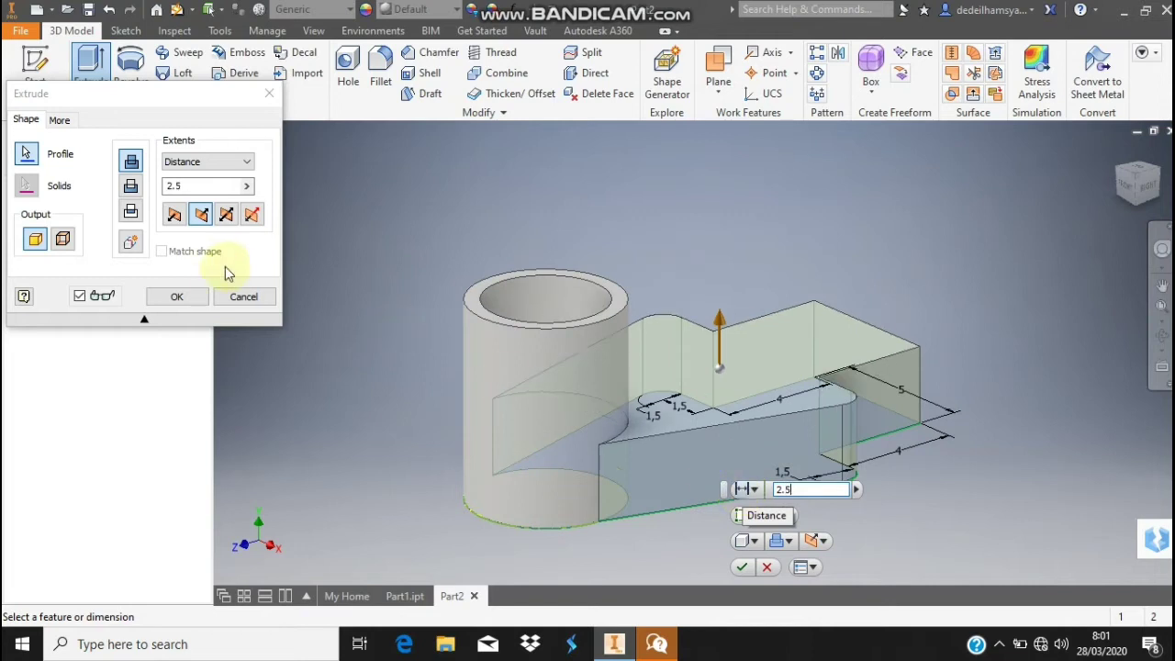
{"action": "left_click", "coordinate": [184, 296]}
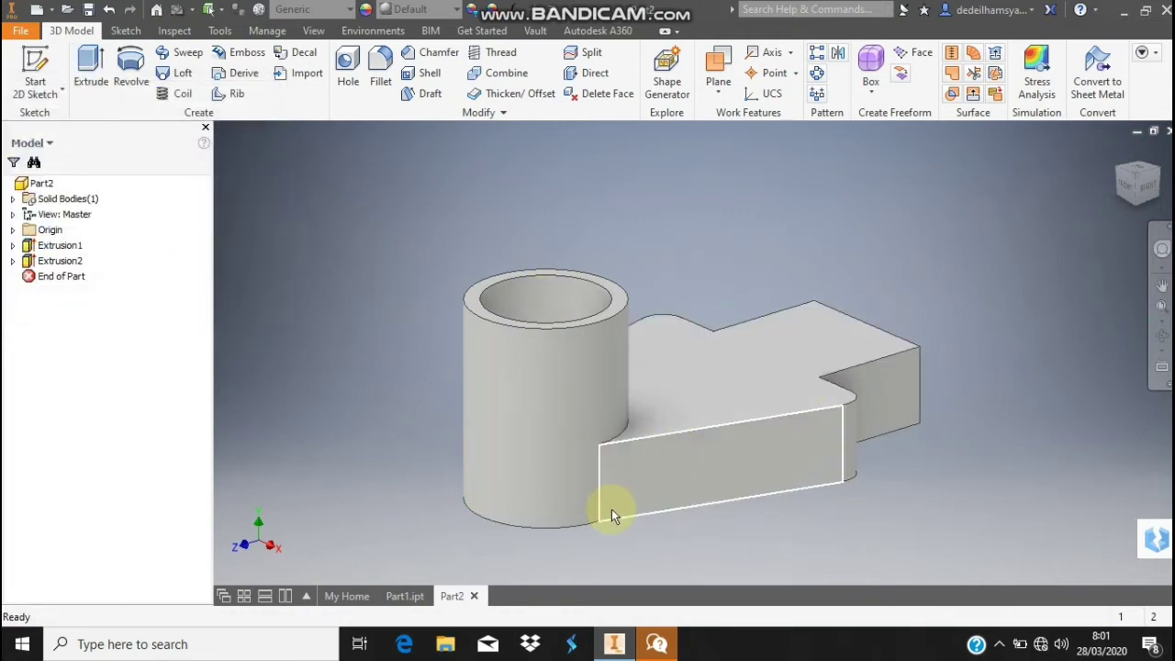
- Check the holes in Part1.ipt, create a sketch on the base plate's upper face in Part2 and project the face's outline and corner centres
{"action": "left_click", "coordinate": [404, 596]}
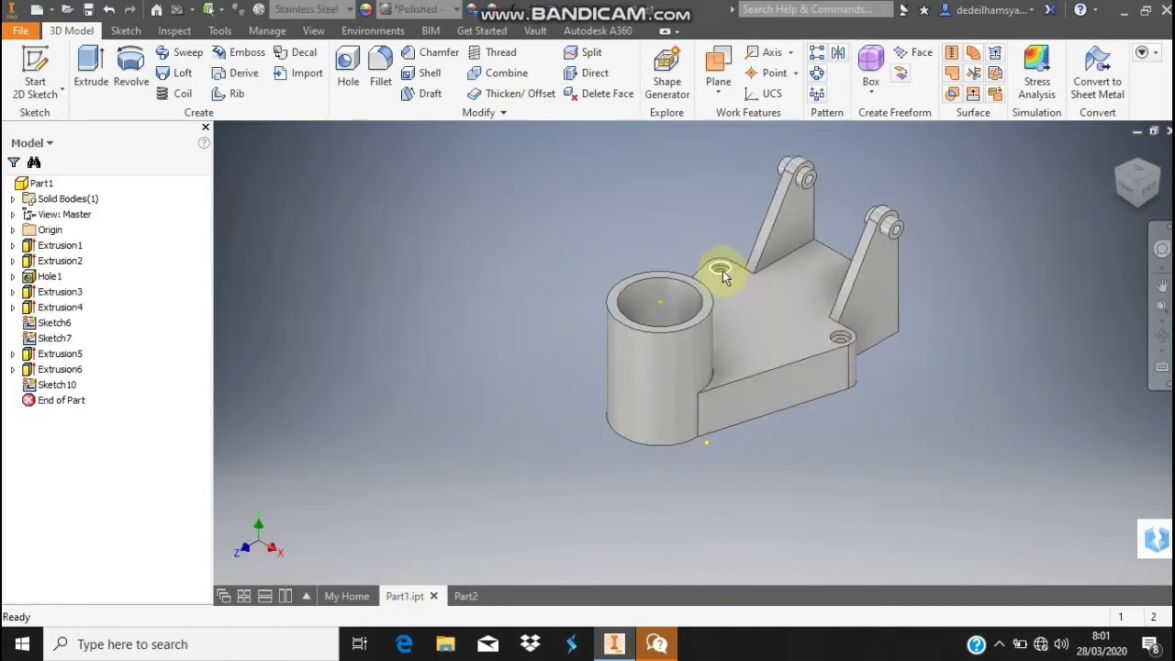
{"action": "left_click", "coordinate": [467, 597]}
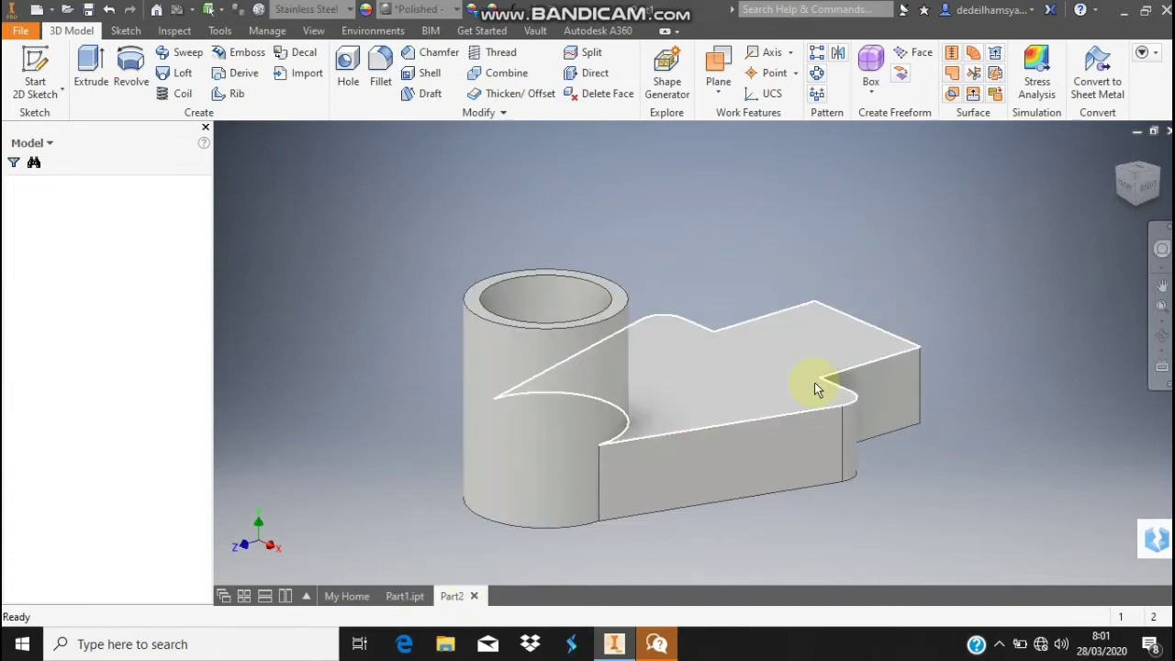
{"action": "left_click", "coordinate": [29, 74]}
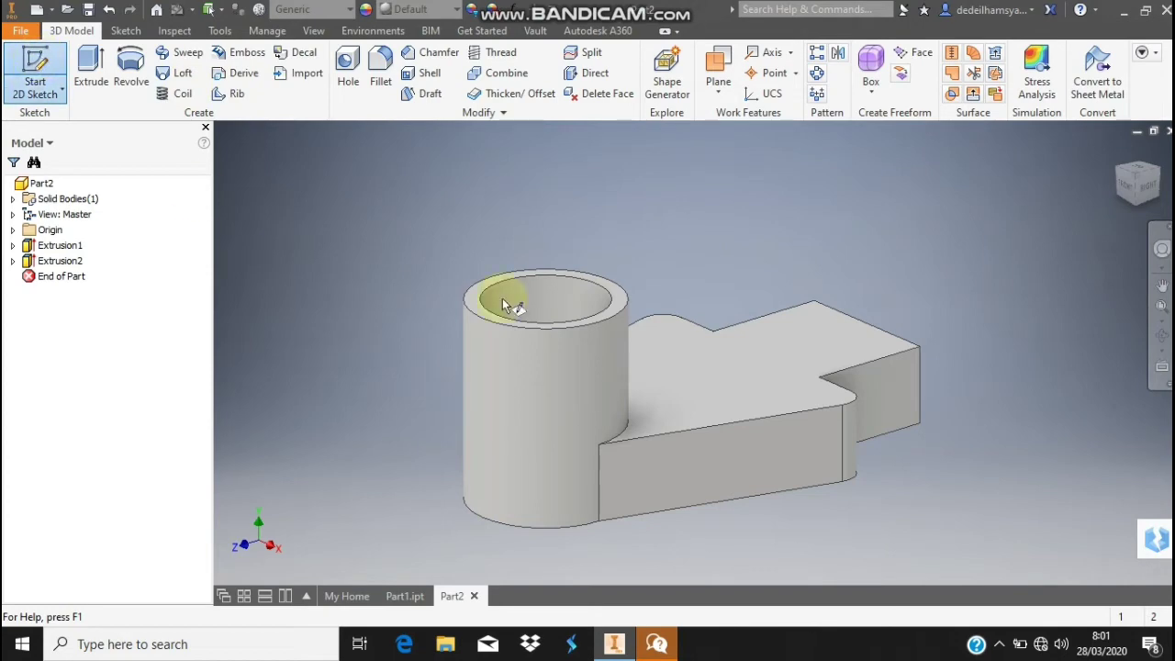
{"action": "left_click", "coordinate": [703, 384]}
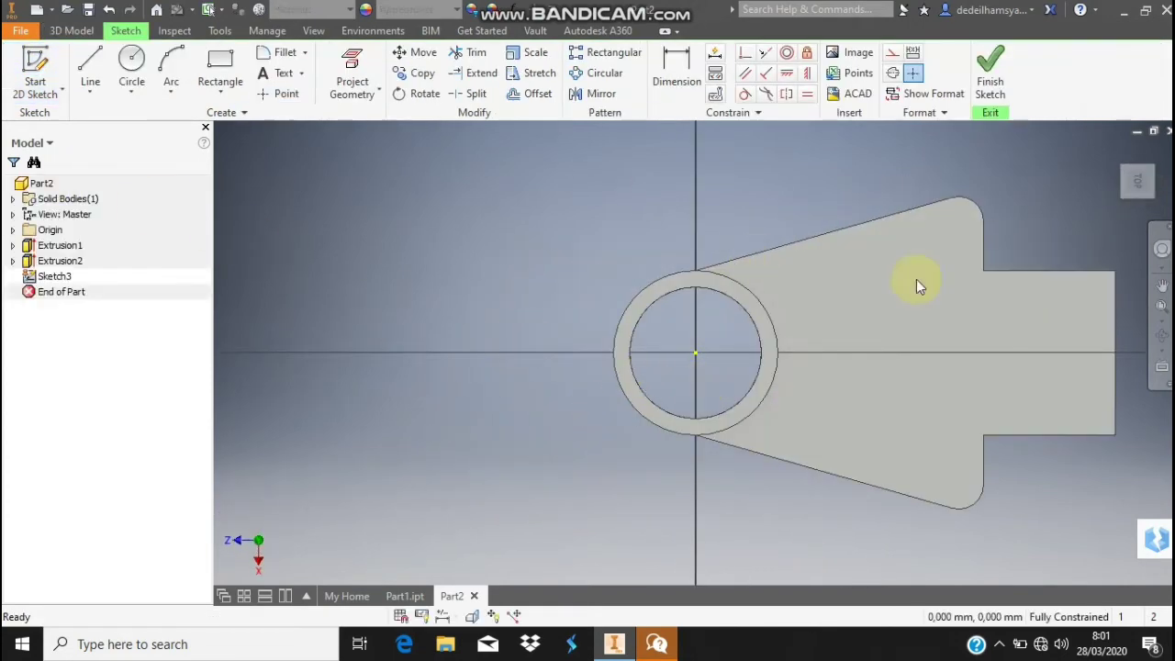
{"action": "left_click", "coordinate": [353, 73]}
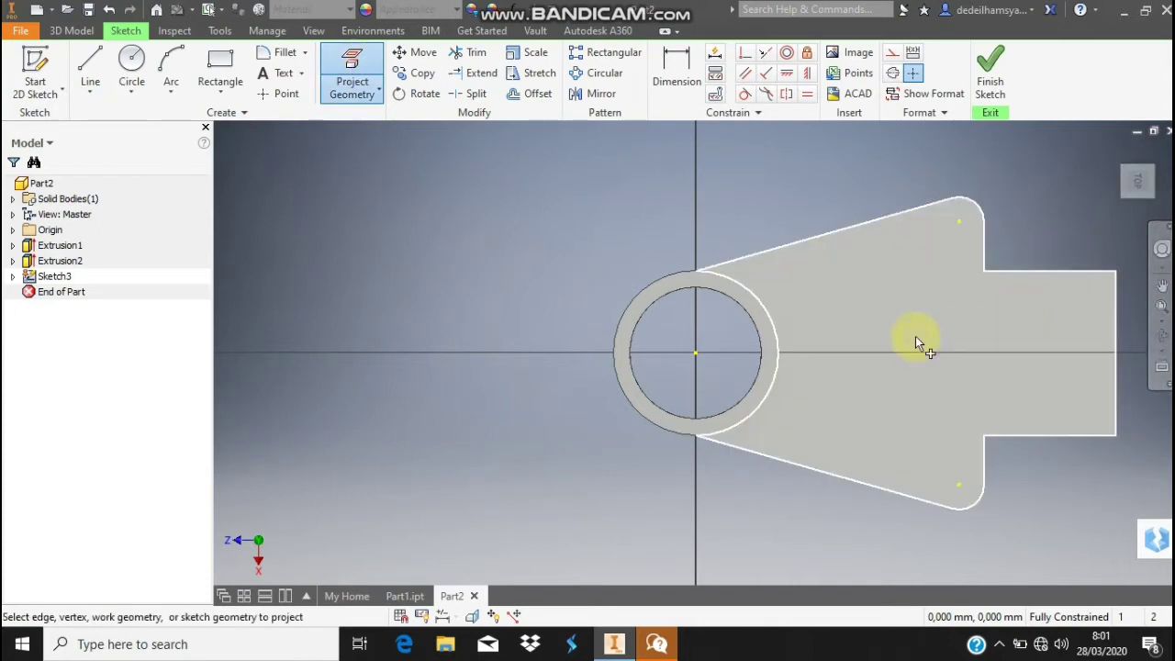
{"action": "left_click", "coordinate": [958, 236]}
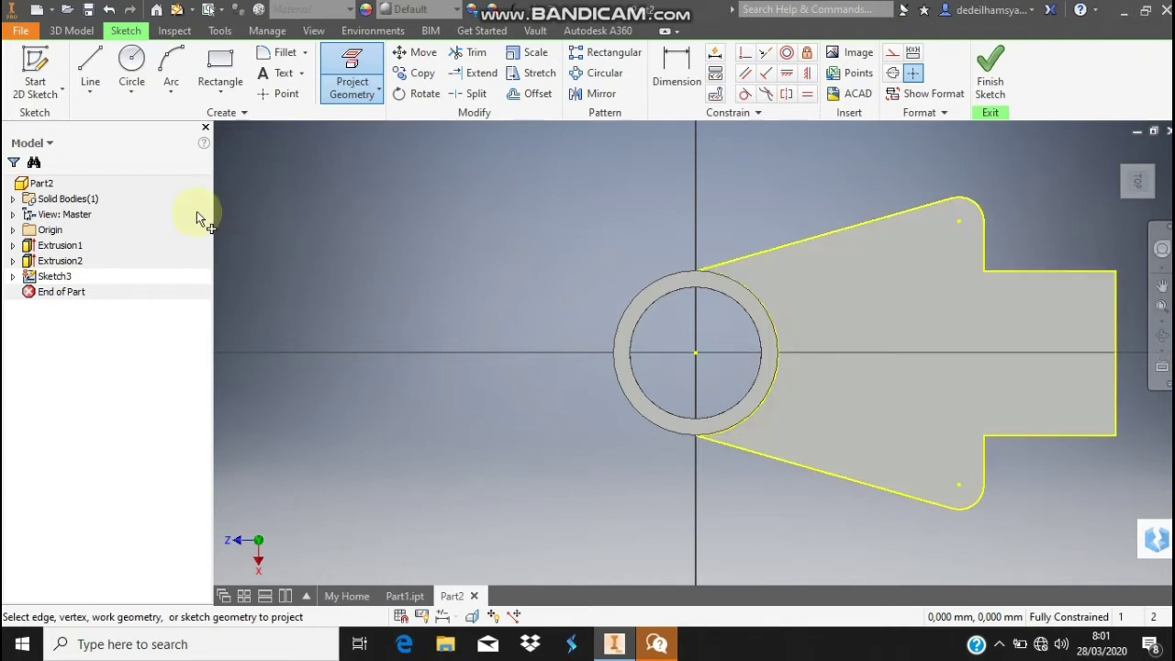
{"action": "left_click", "coordinate": [990, 73]}
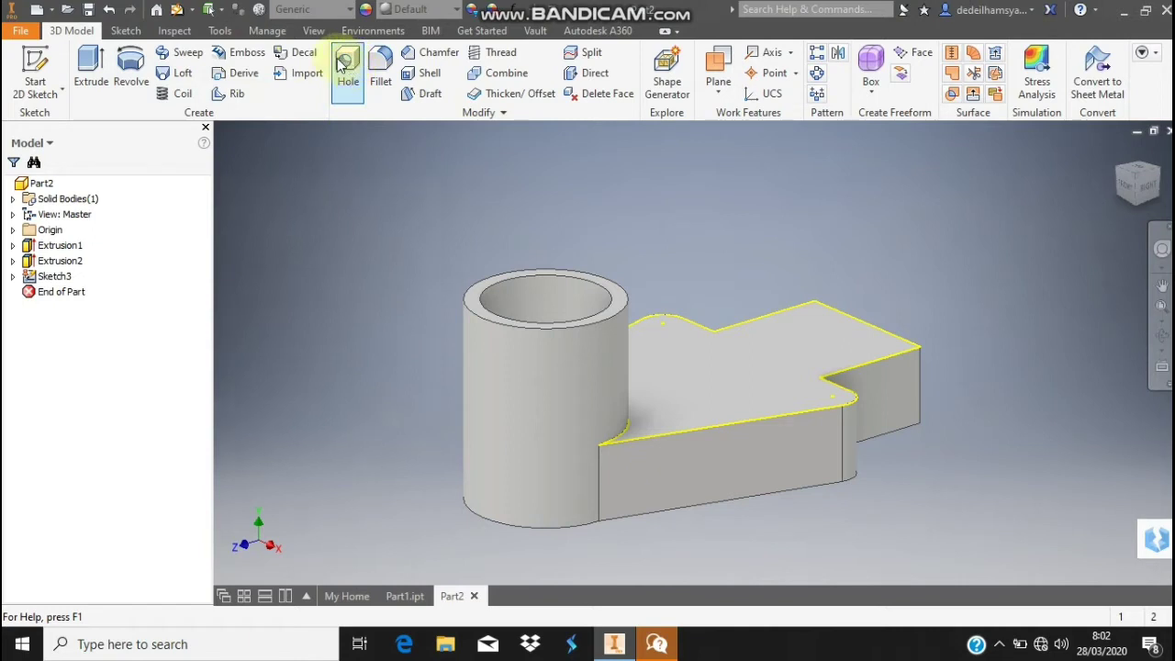
- Start a Hole feature from the sketch at both rounded corners' centre points and check the matching holes in Part1.ipt
{"action": "left_click", "coordinate": [343, 63]}
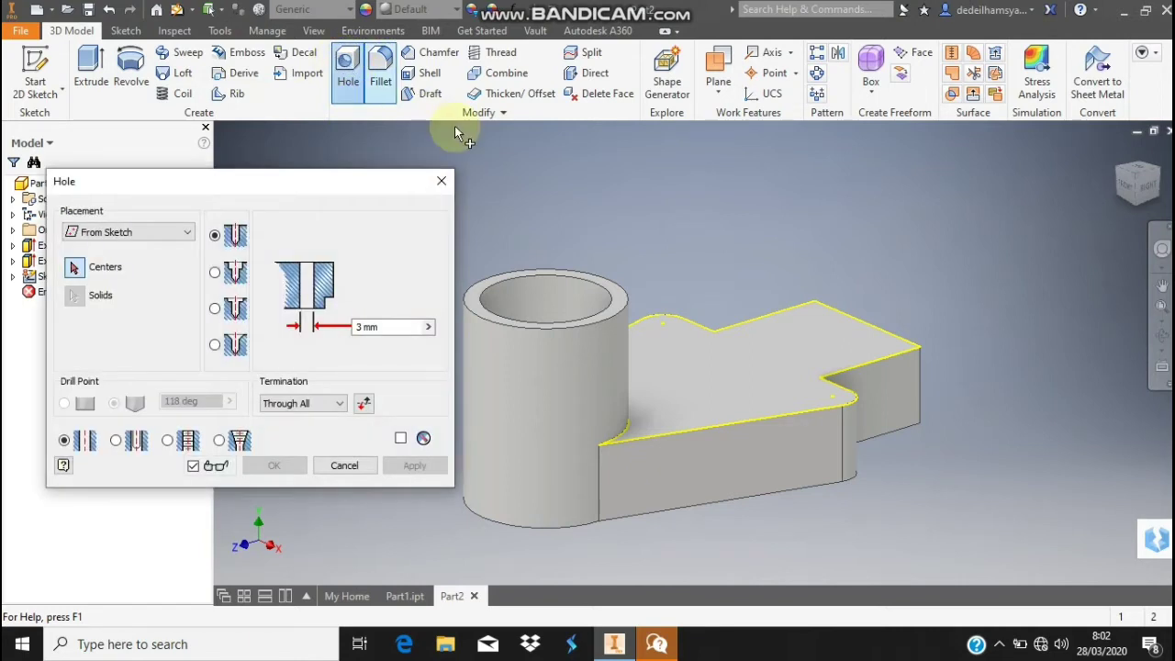
{"action": "left_click", "coordinate": [663, 328]}
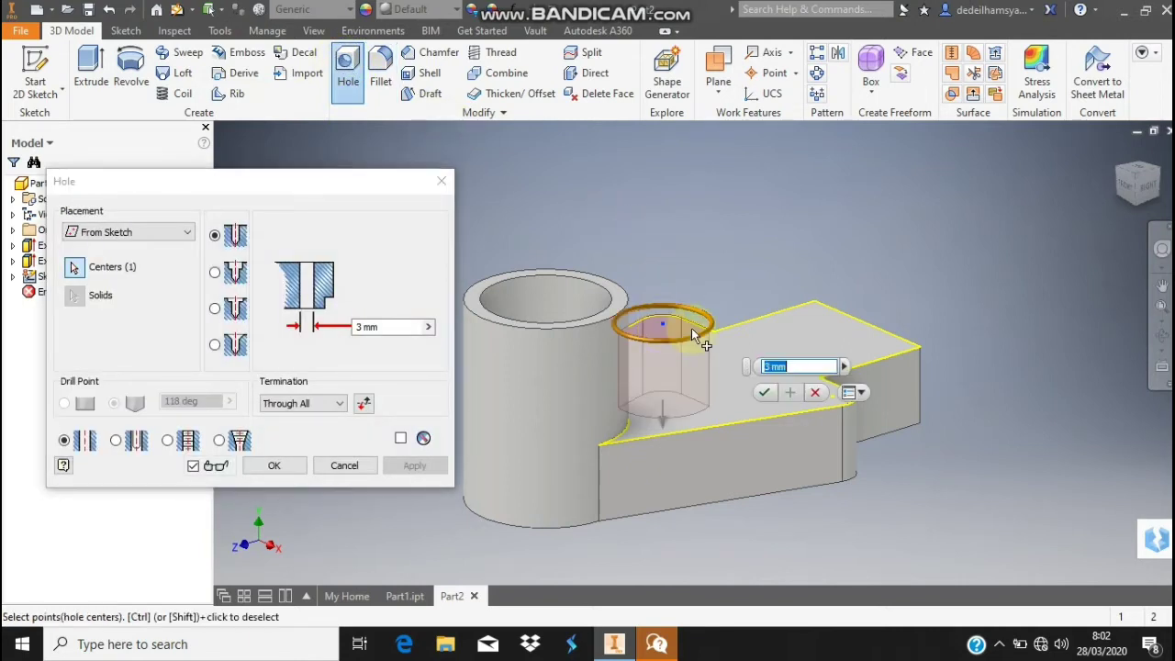
{"action": "left_click", "coordinate": [833, 396]}
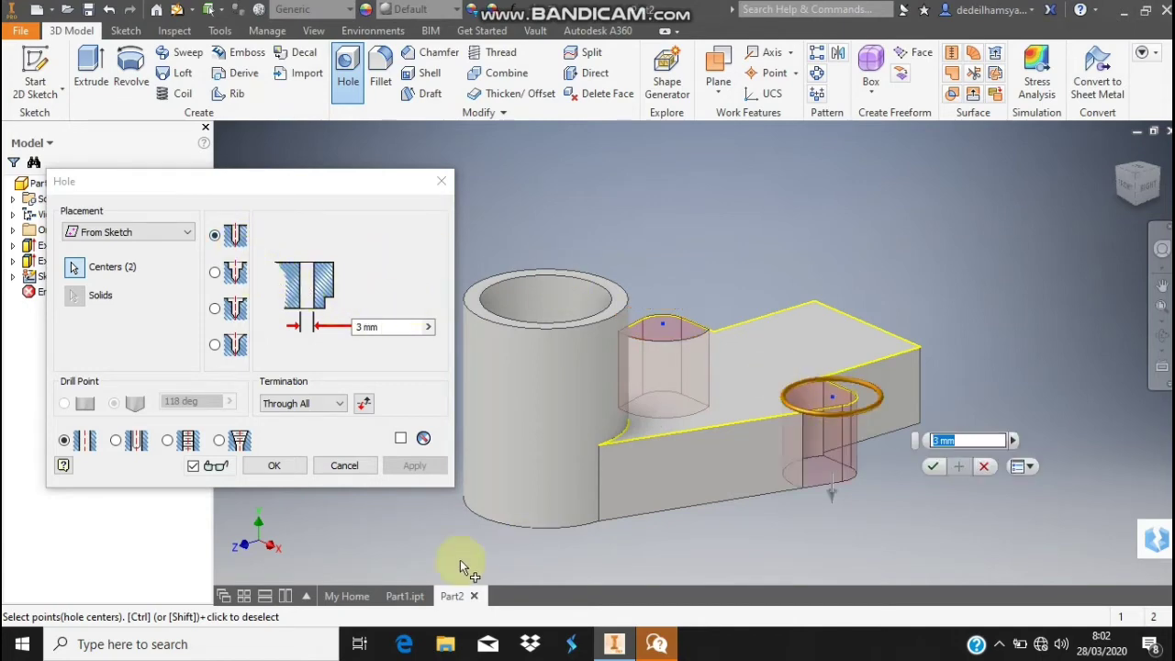
{"action": "left_click", "coordinate": [404, 596]}
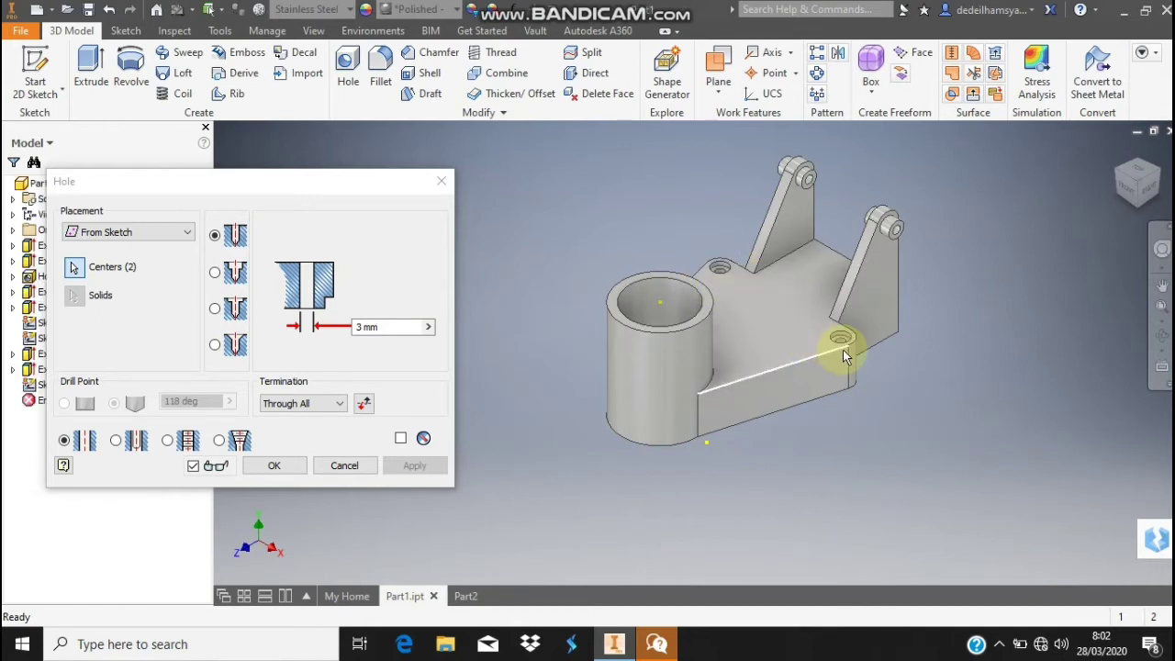
{"action": "left_click", "coordinate": [467, 595]}
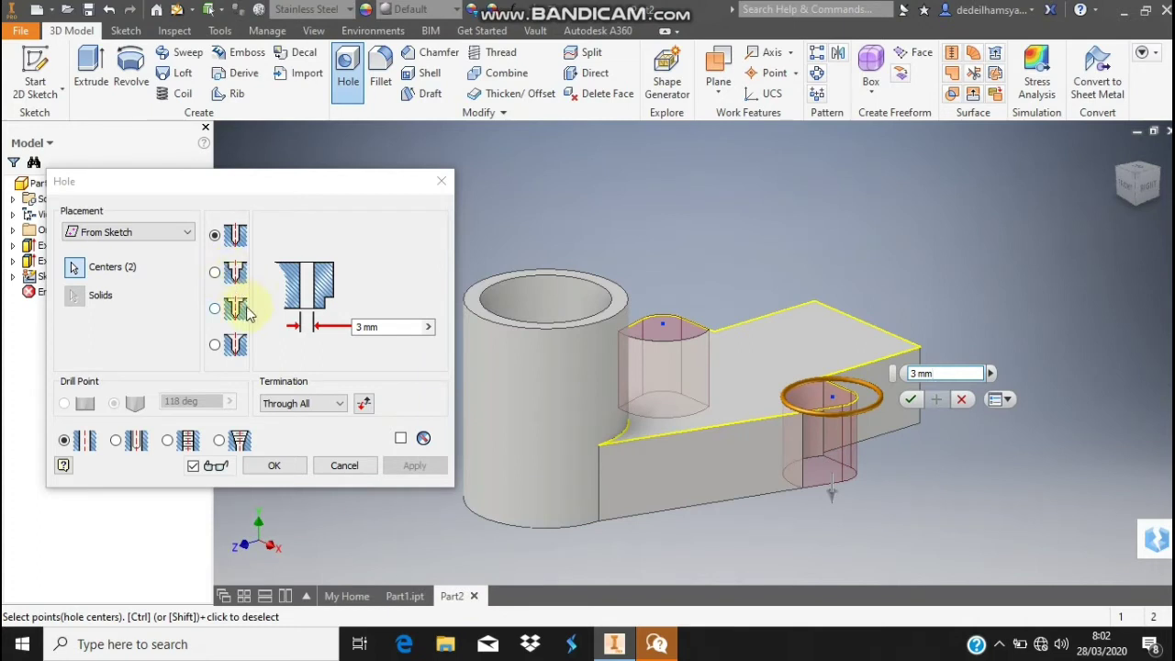
- Create both holes as through-all spotface holes with a 1 mm spotface diameter, 0.25 mm spotface depth and 0.5 mm hole diameter
{"action": "left_click", "coordinate": [215, 308]}
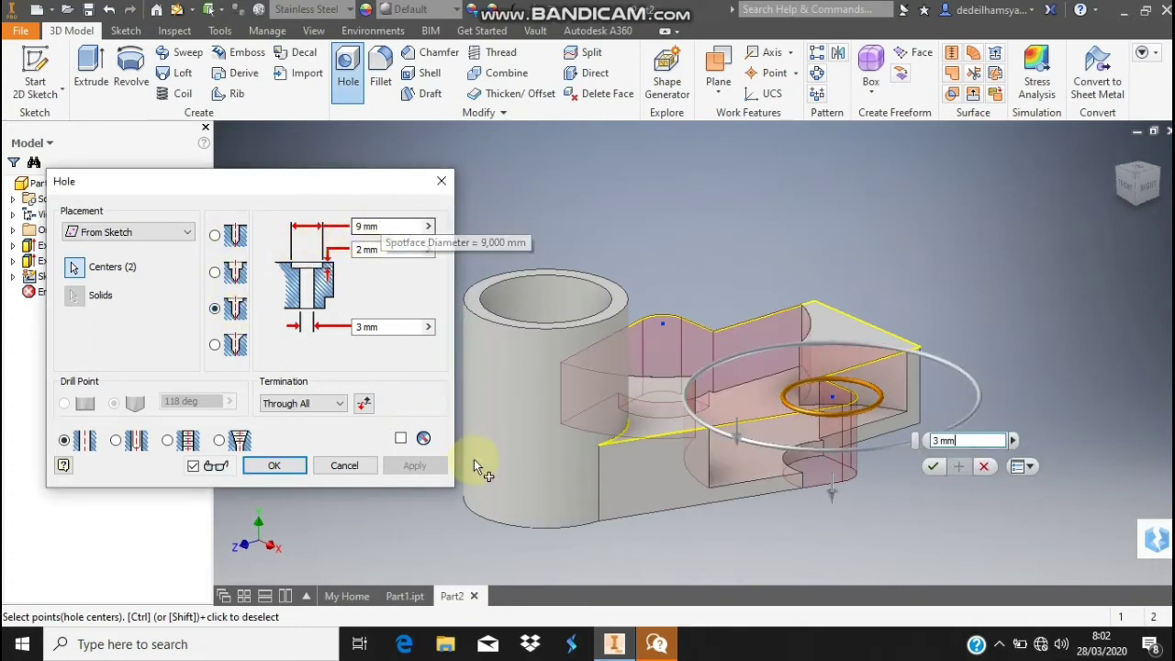
{"action": "left_click", "coordinate": [368, 226]}
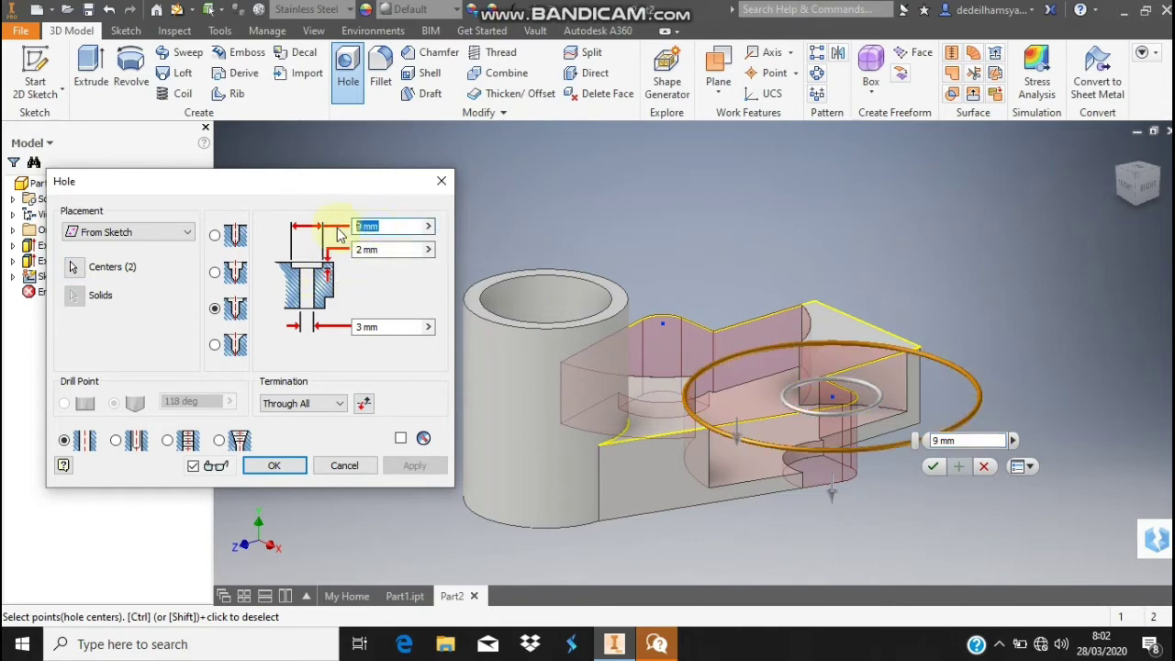
{"action": "left_click", "coordinate": [378, 246]}
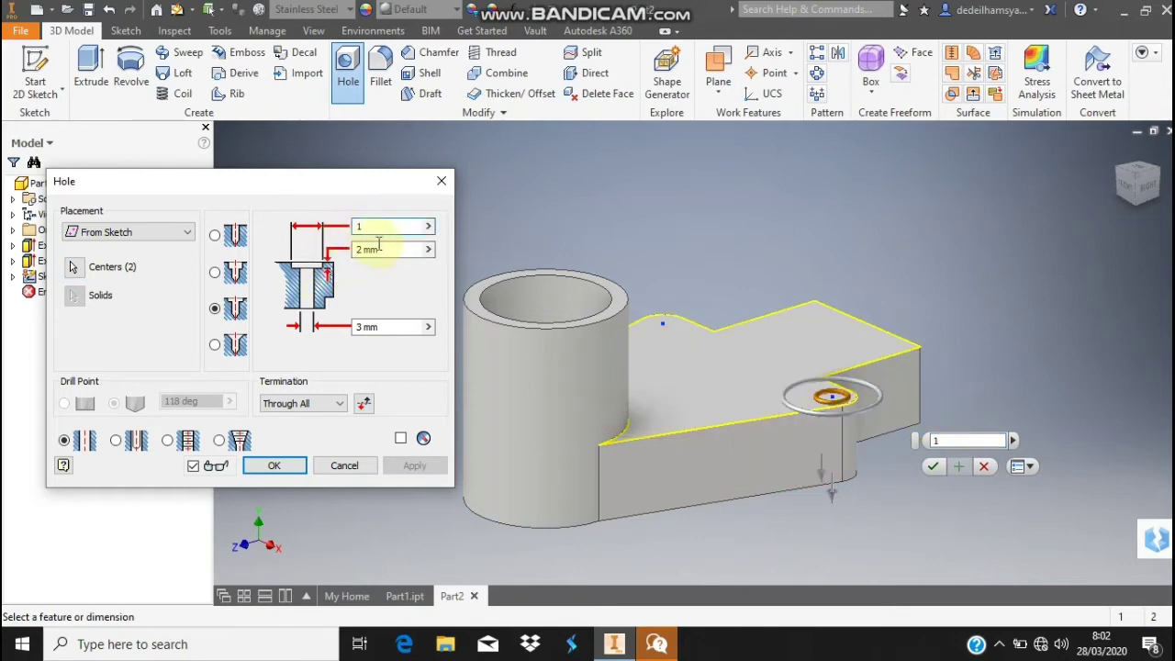
{"action": "left_click", "coordinate": [372, 250]}
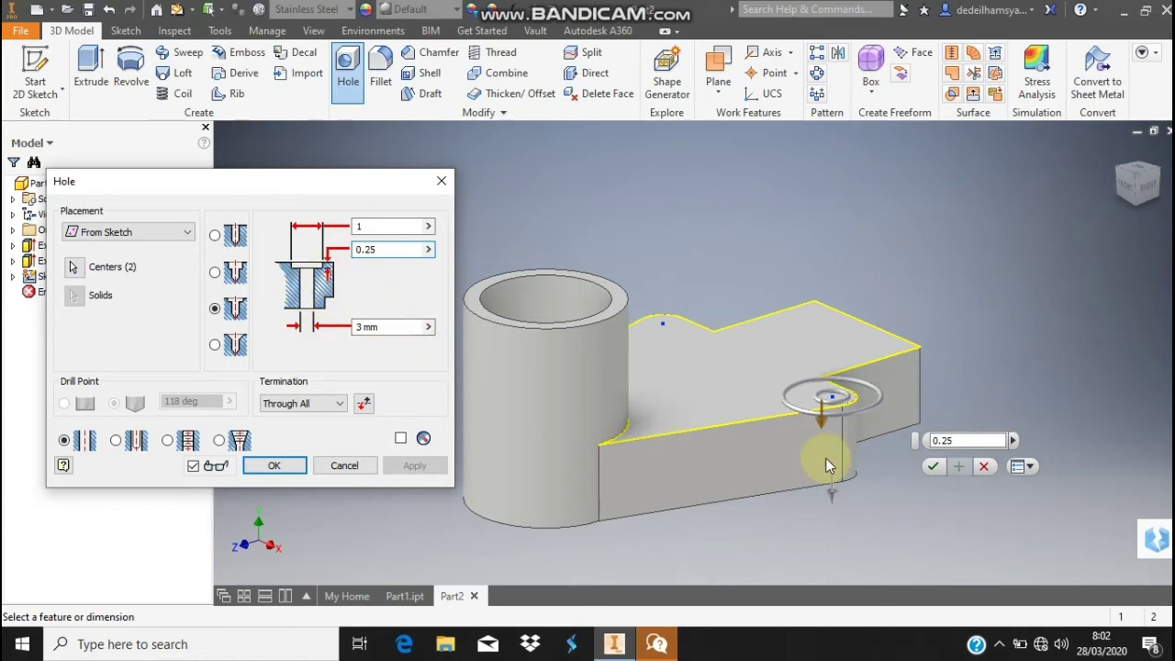
{"action": "left_click", "coordinate": [383, 328]}
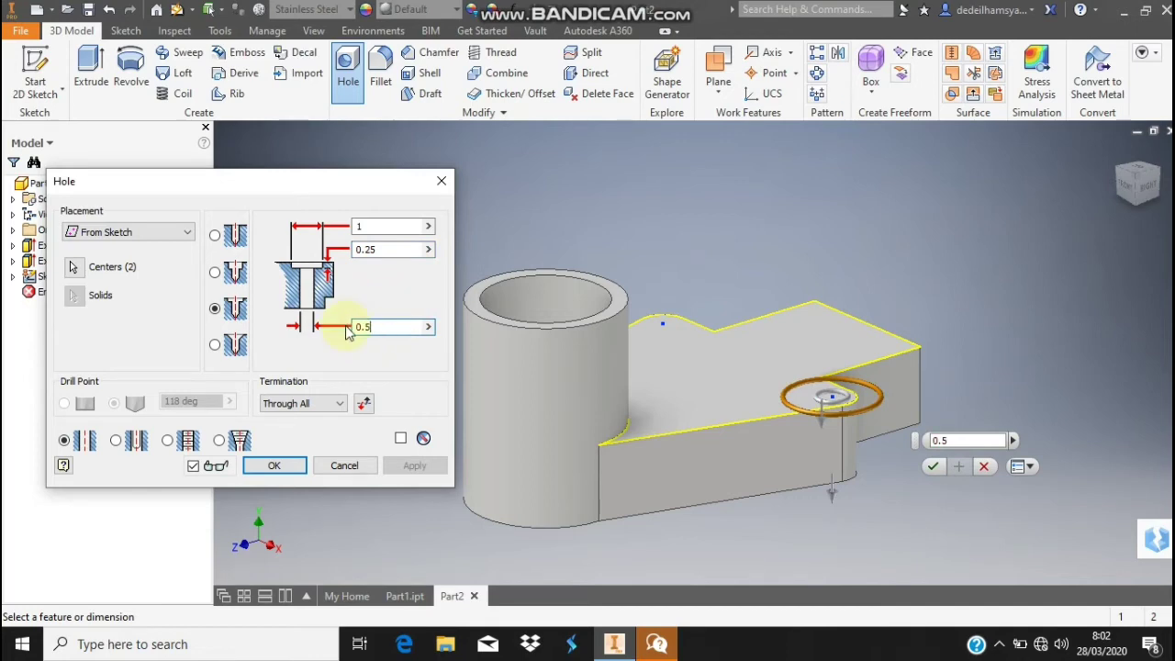
{"action": "left_click", "coordinate": [275, 466]}
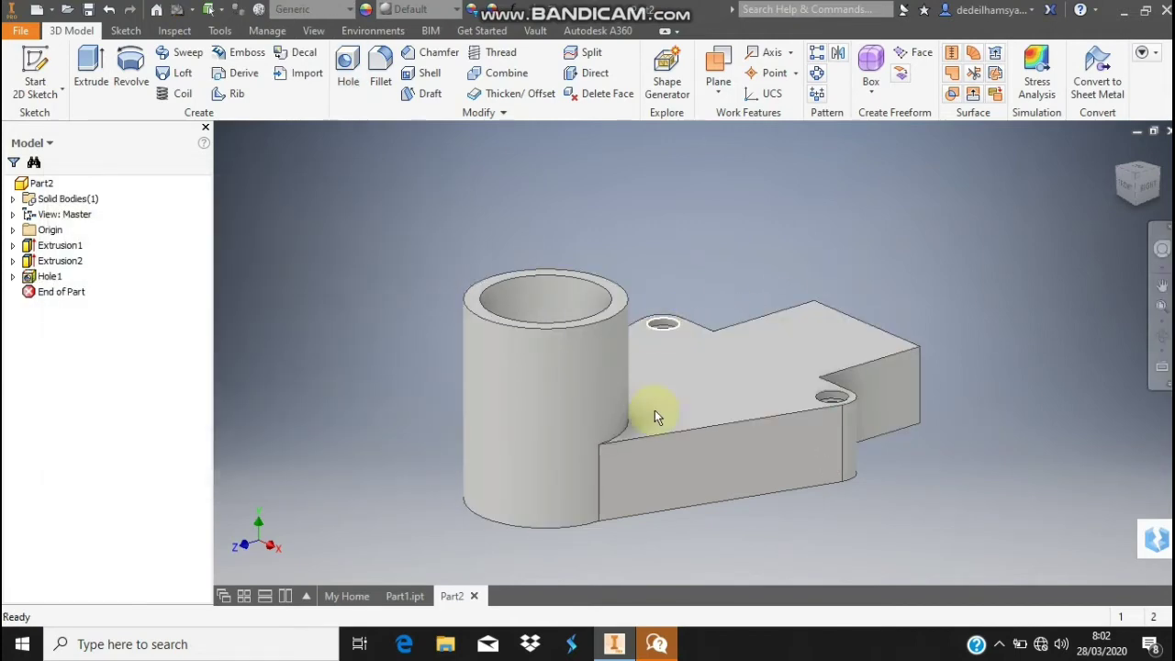
- Compare Part2 with the finished bracket in Part1.ipt, examining the upright lugs at the plate's end, and return to Part2
{"action": "left_click", "coordinate": [405, 596]}
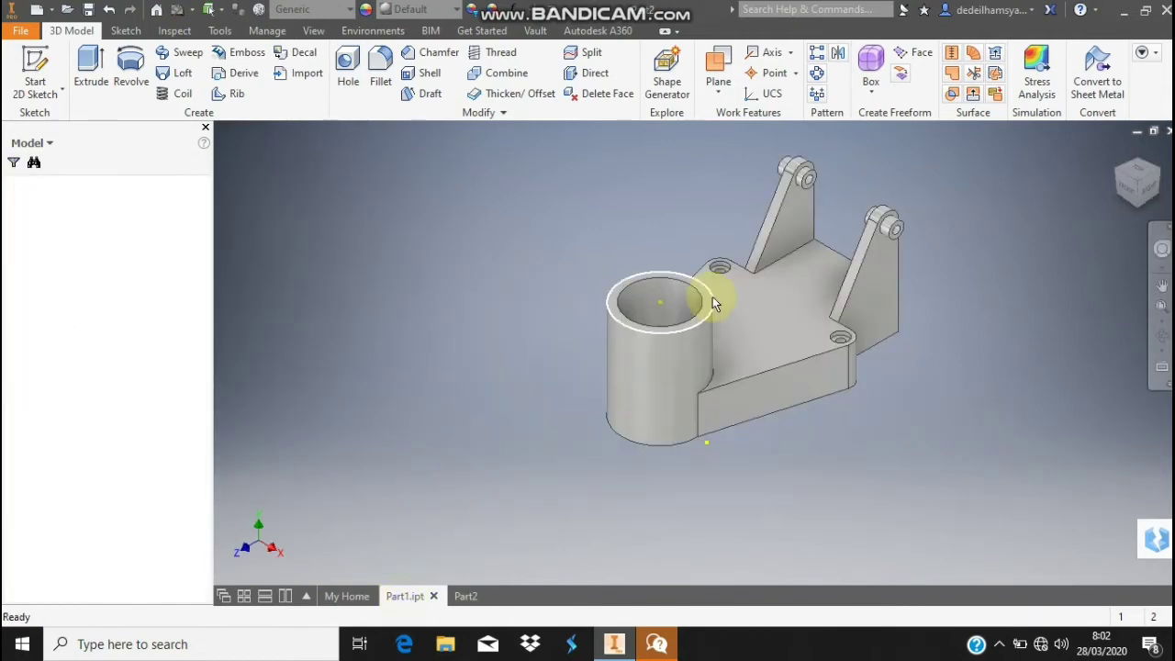
{"action": "left_click", "coordinate": [477, 597]}
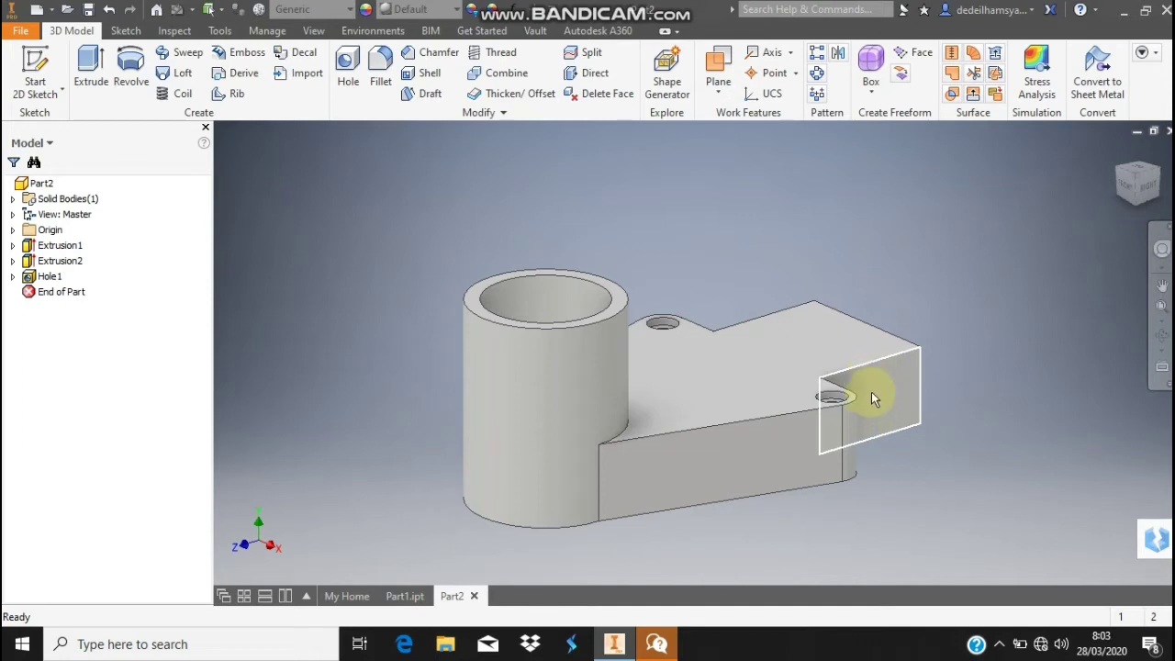
{"action": "left_click", "coordinate": [405, 596]}
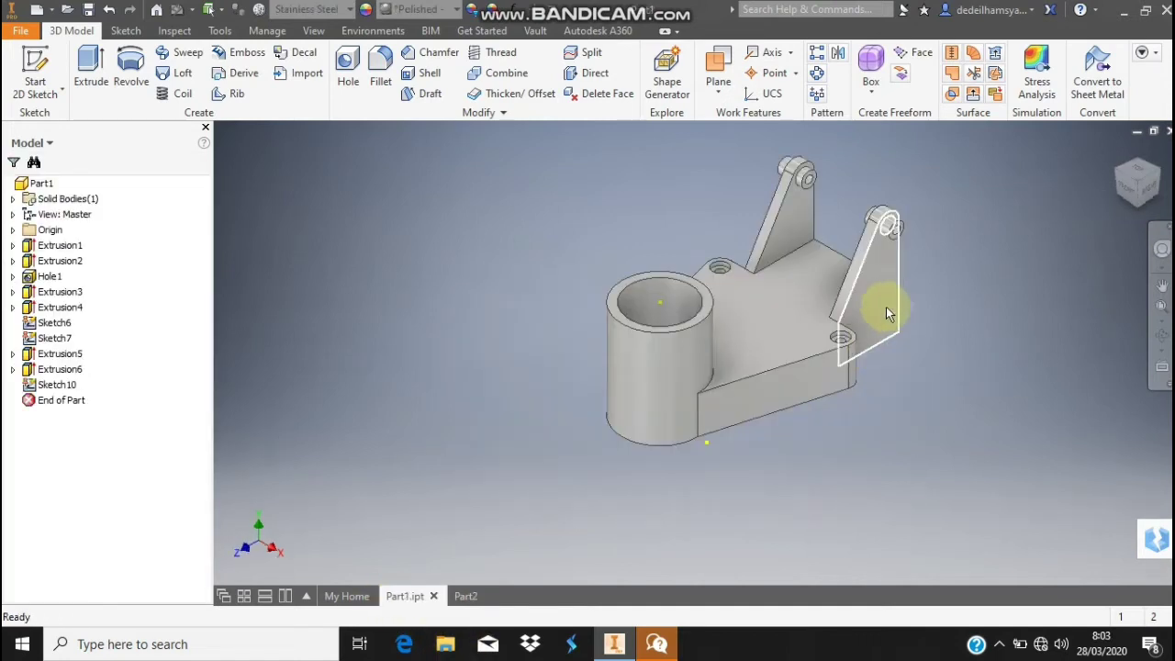
{"action": "left_click", "coordinate": [459, 597]}
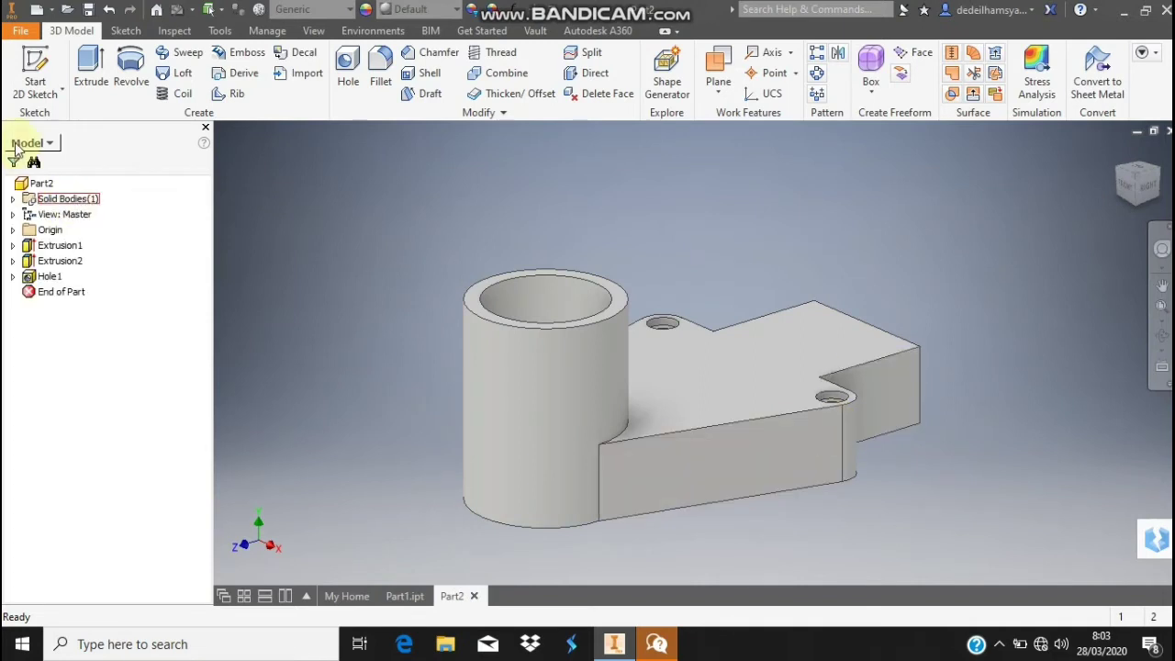
- Create a sketch on the narrow end block's side face in Part2, check the lug in Part1.ipt and project the face's outline
{"action": "left_click", "coordinate": [37, 60]}
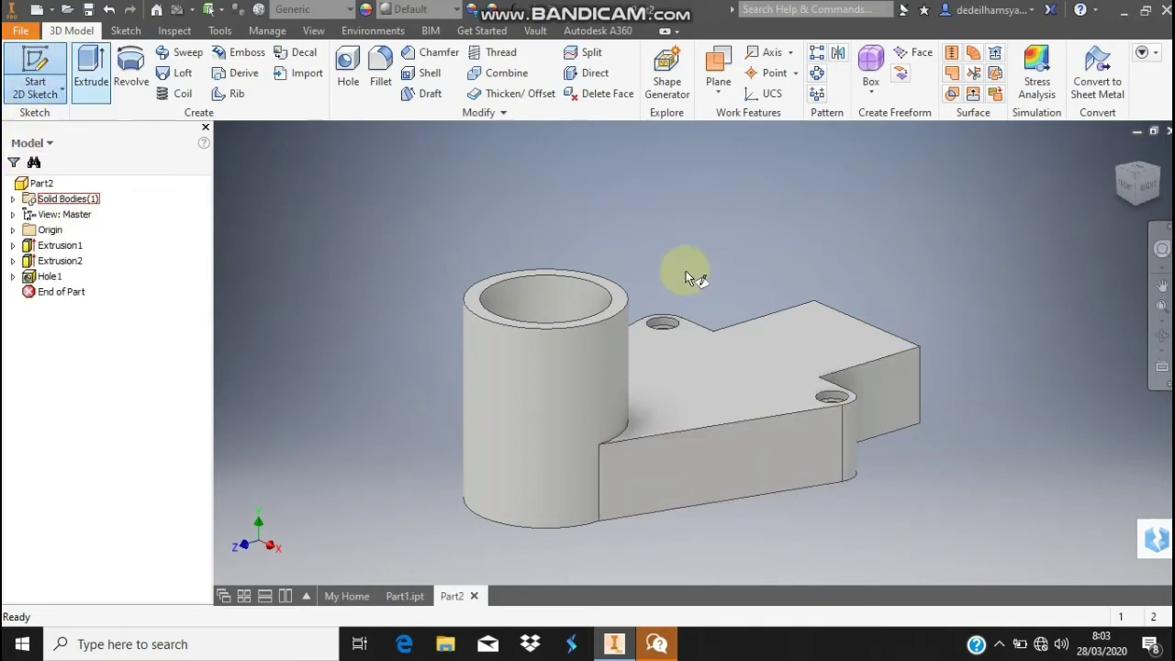
{"action": "left_click", "coordinate": [882, 390]}
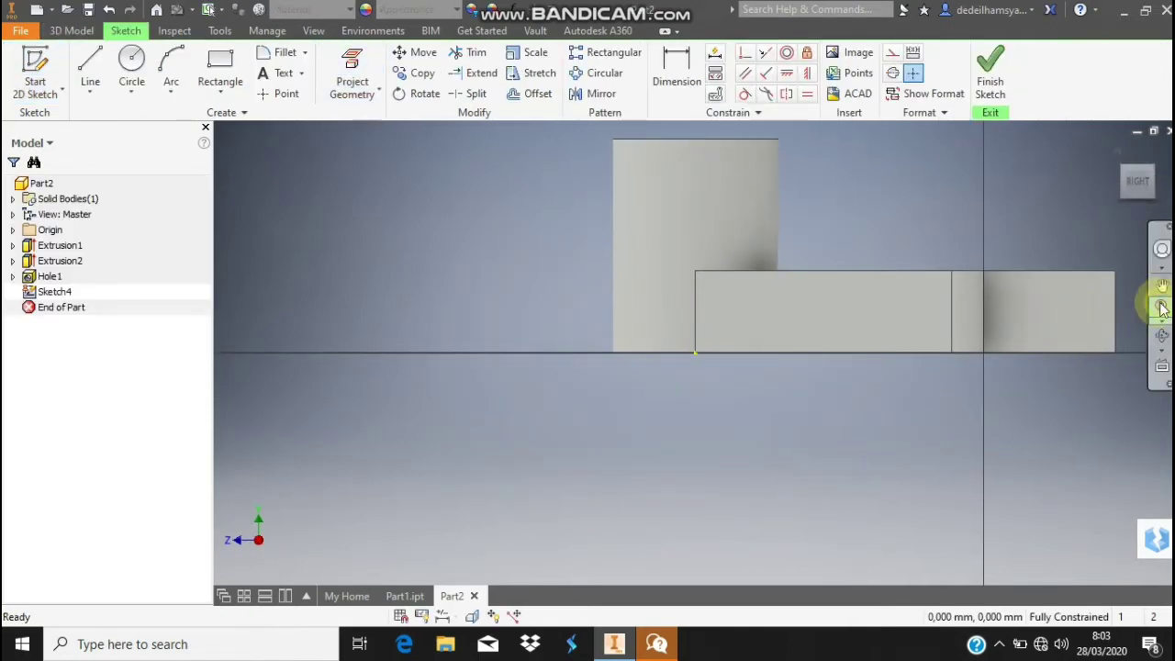
{"action": "scroll", "coordinate": [947, 329], "scroll_direction": "down", "scroll_amount": 4}
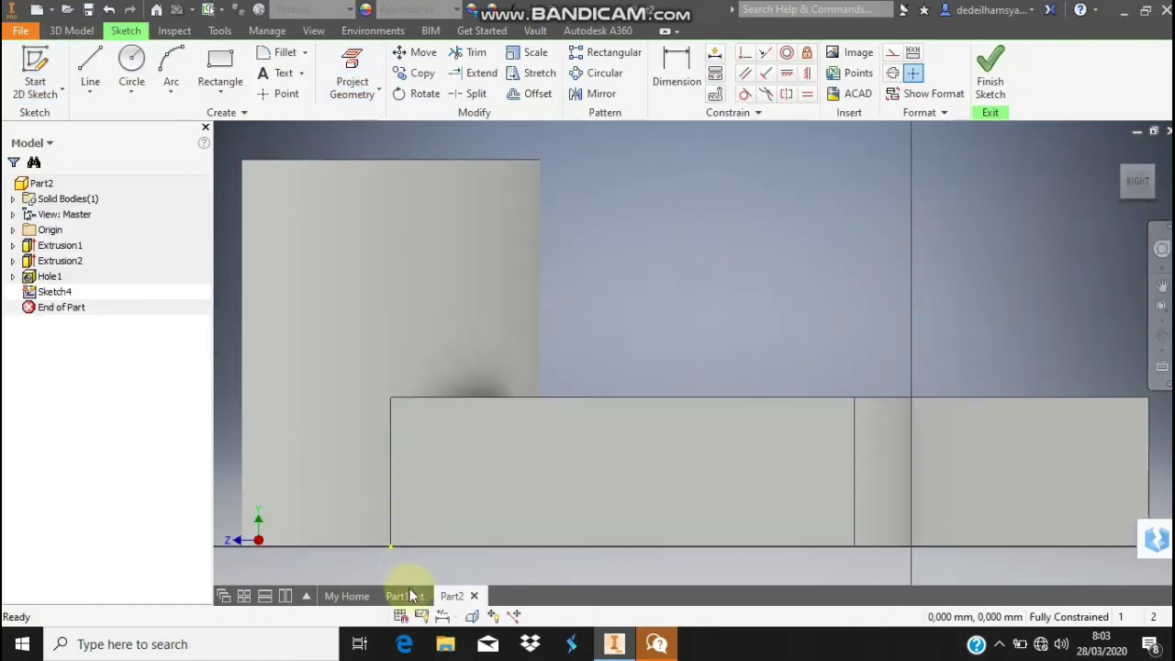
{"action": "left_click", "coordinate": [404, 596]}
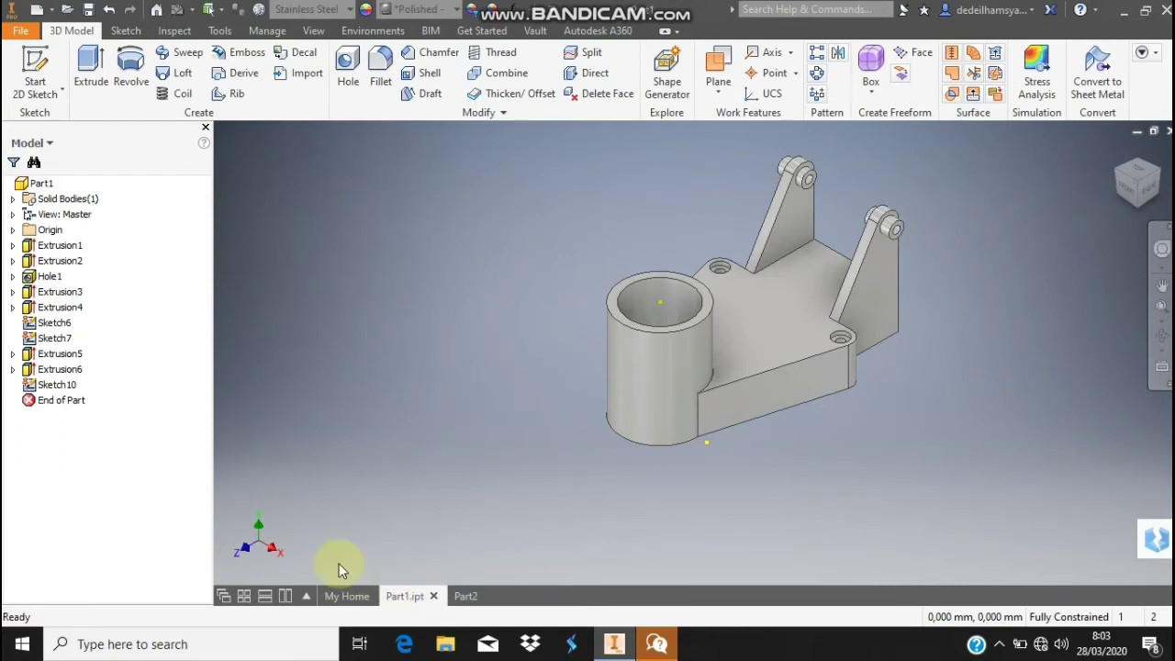
{"action": "left_click", "coordinate": [461, 596]}
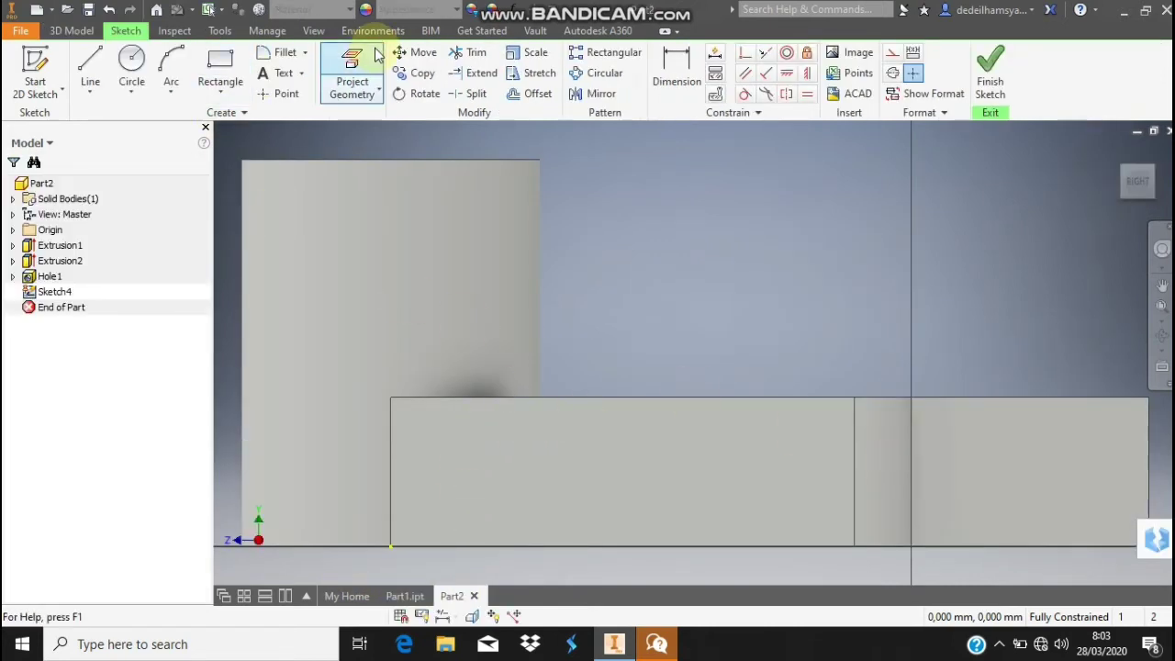
{"action": "left_click", "coordinate": [363, 64]}
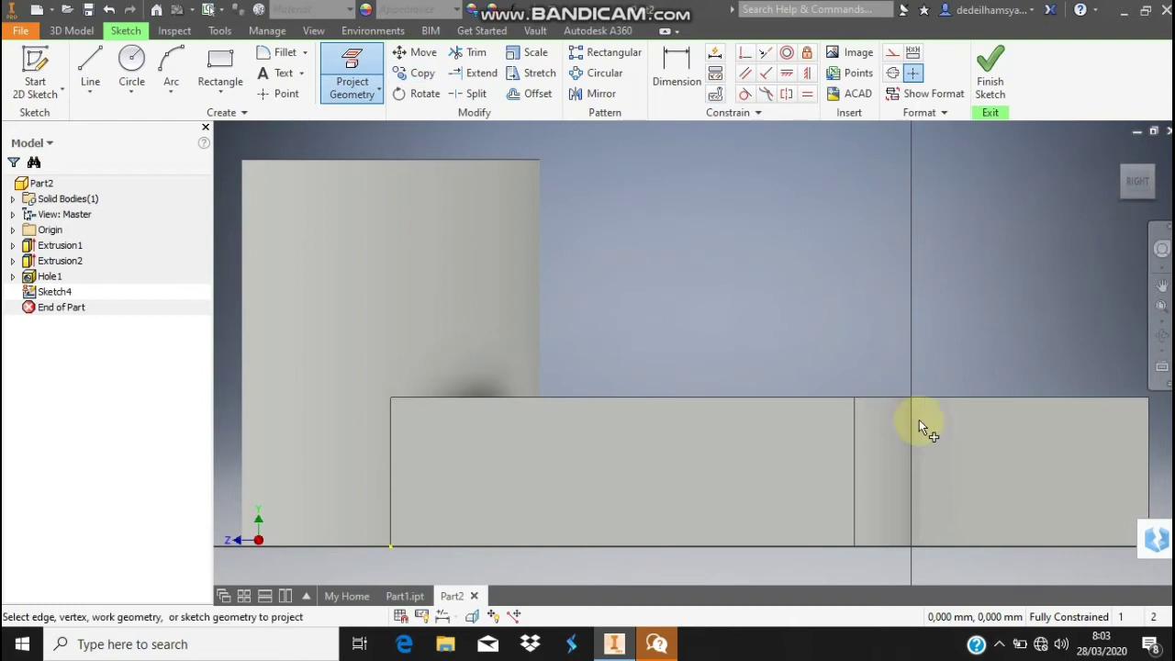
{"action": "left_click", "coordinate": [981, 477]}
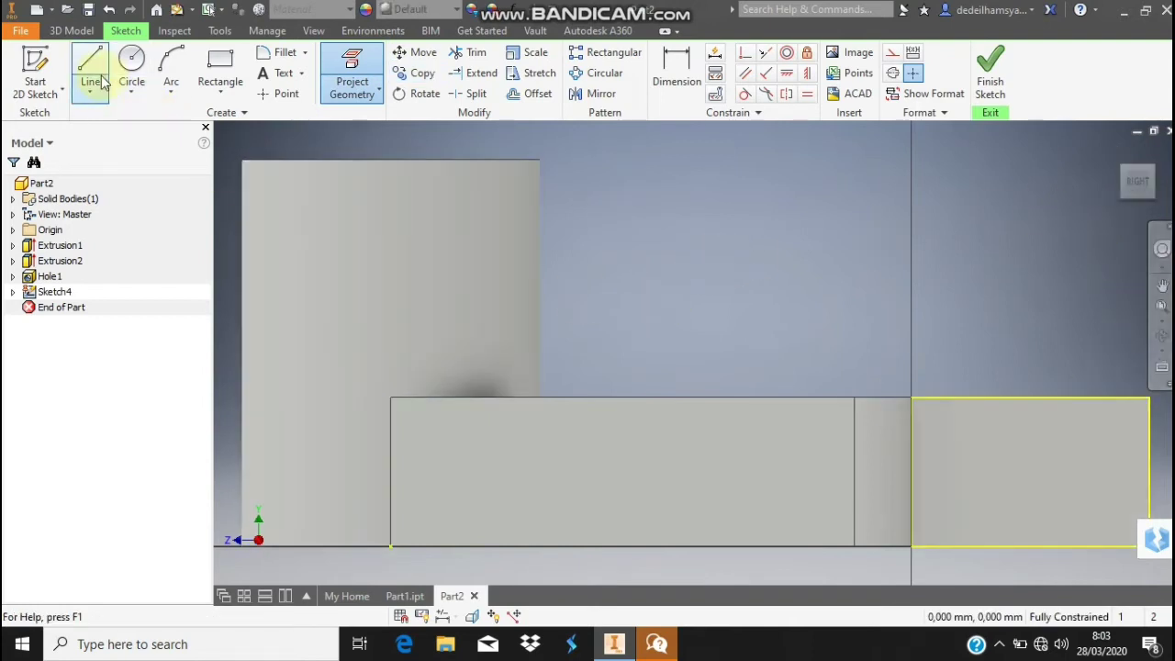
- Draw connected lines along the projected face's lower edge, 6.5 mm up its outer edge and 0.75 mm horizontally inward
{"action": "left_click", "coordinate": [91, 72]}
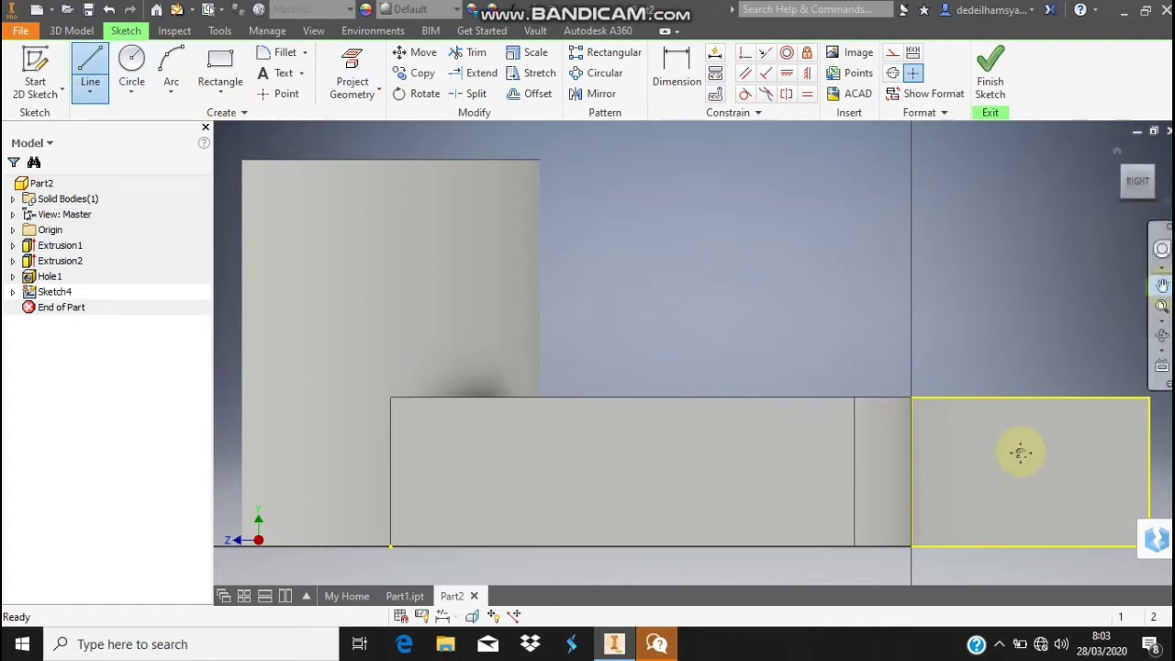
{"action": "middle_click_drag", "start_coordinate": [1018, 451], "coordinate": [892, 451]}
{"action": "key", "text": "l"}
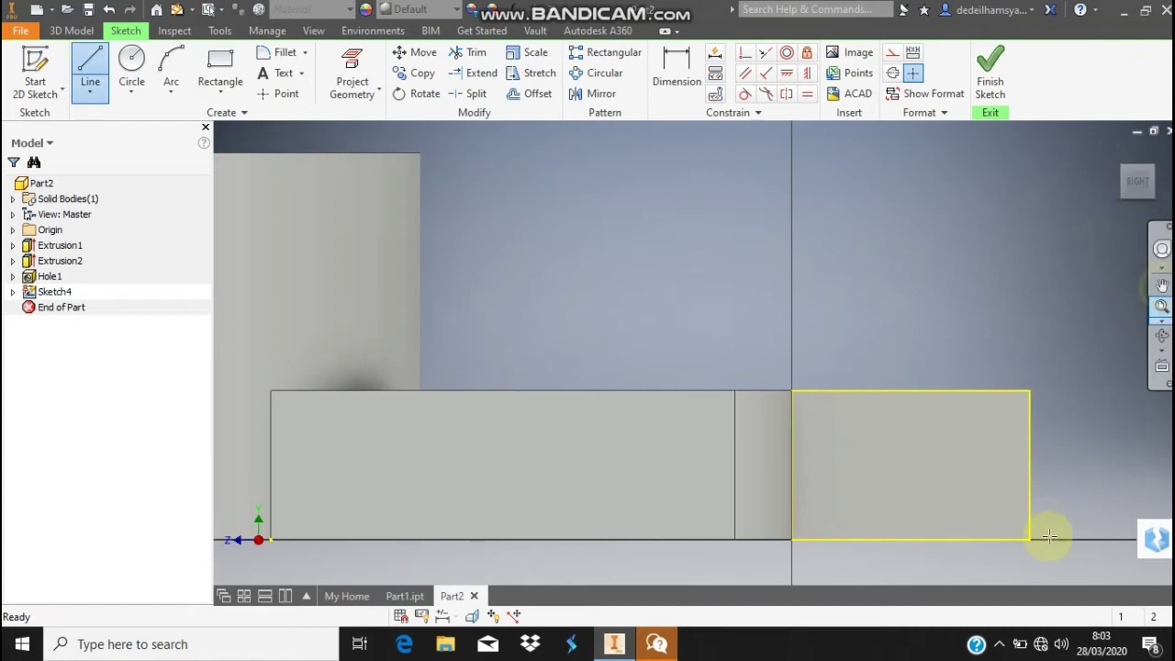
{"action": "left_click", "coordinate": [791, 539]}
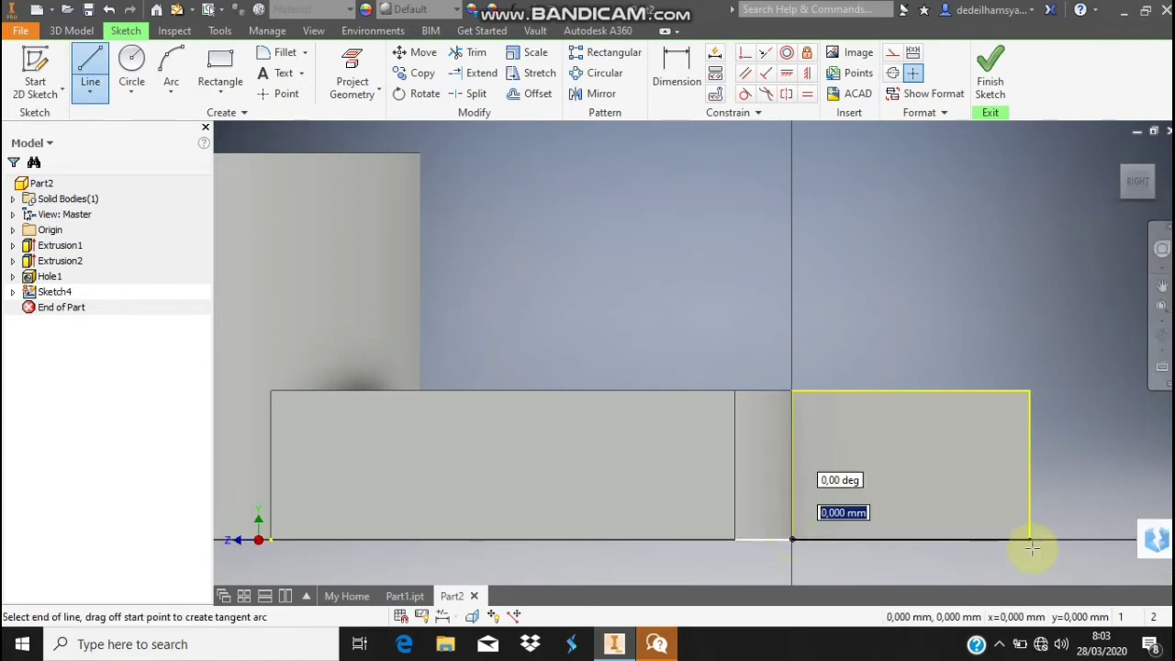
{"action": "left_click", "coordinate": [1030, 539]}
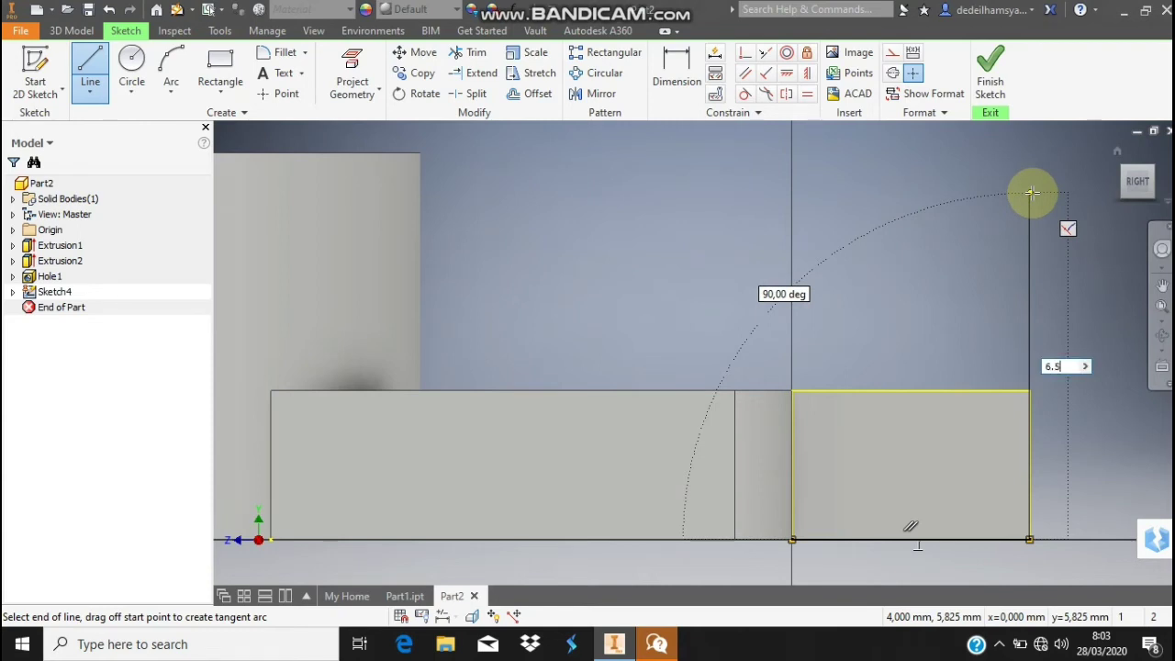
{"action": "type", "text": "6.5"}
{"action": "key", "text": "Return"}
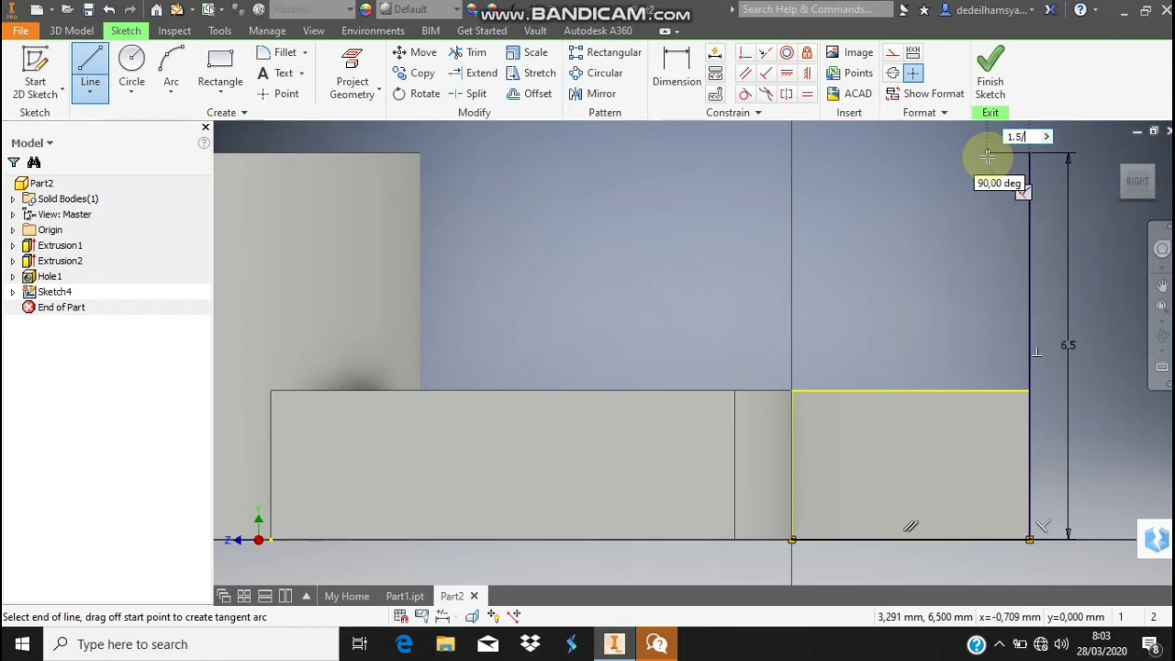
{"action": "key", "text": "Return"}
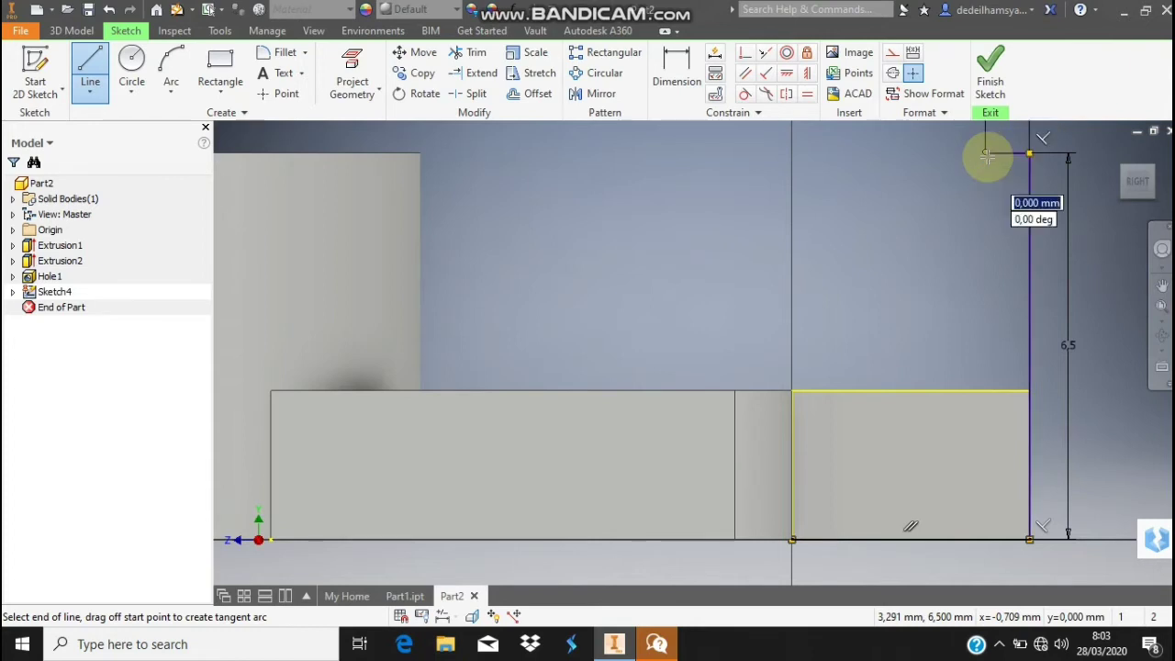
{"action": "key", "text": "Escape"}
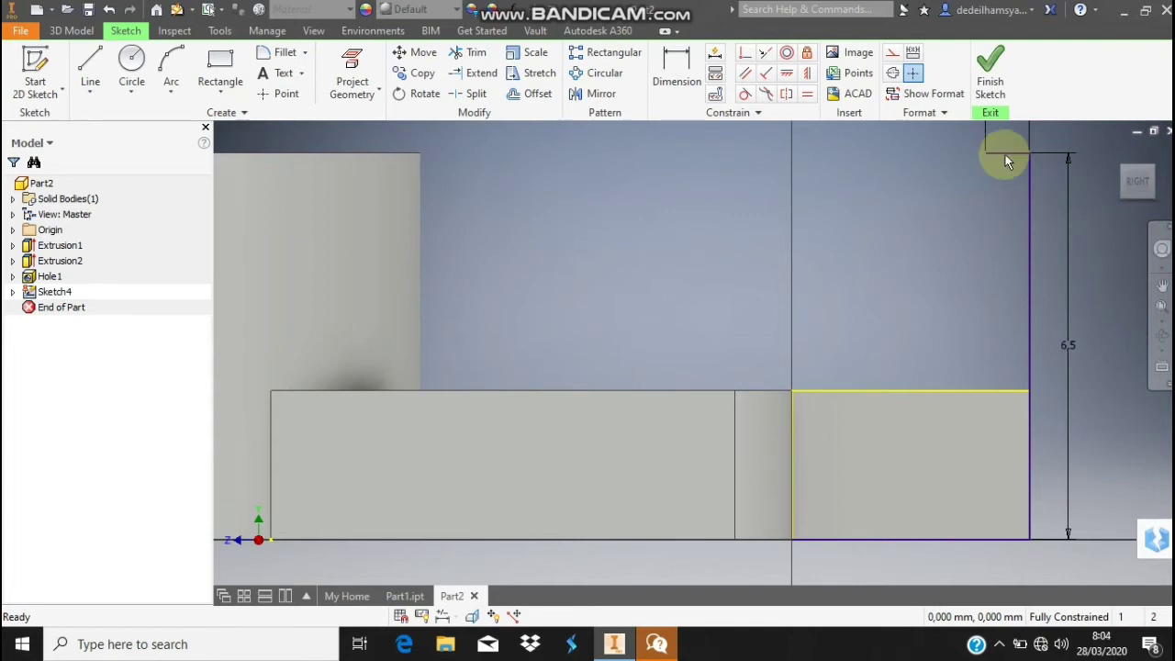
- Draw a 1.5 mm diameter circle centred on the short horizontal line's inner end and compare it with the lug in Part1.ipt
{"action": "left_click", "coordinate": [131, 64]}
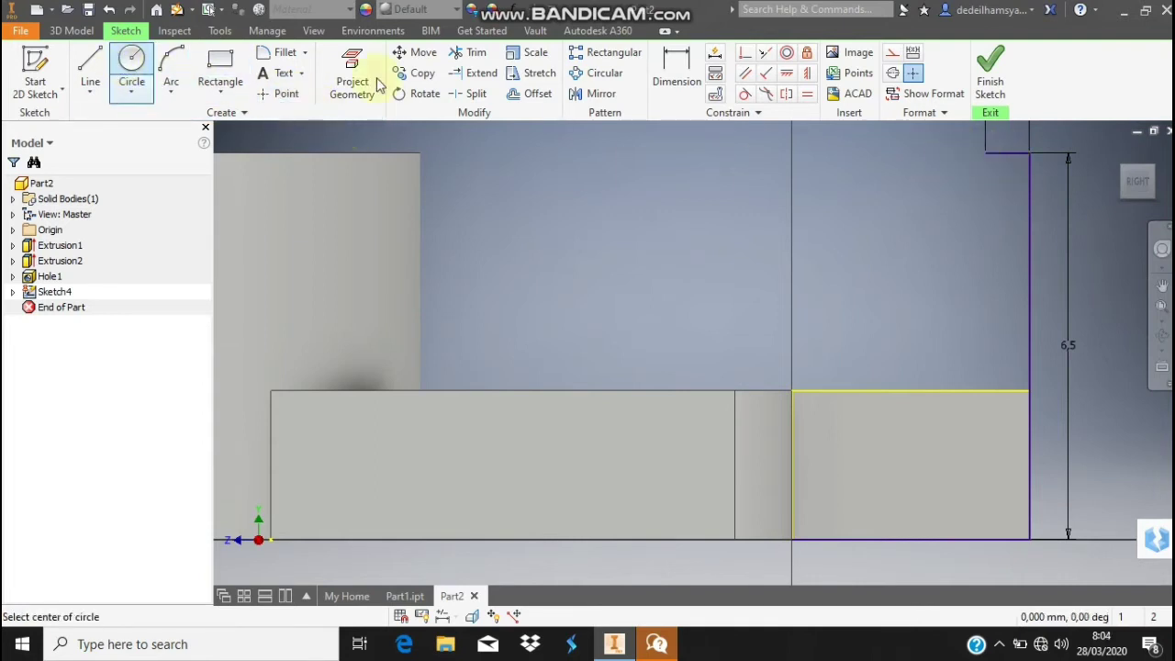
{"action": "left_click", "coordinate": [985, 153]}
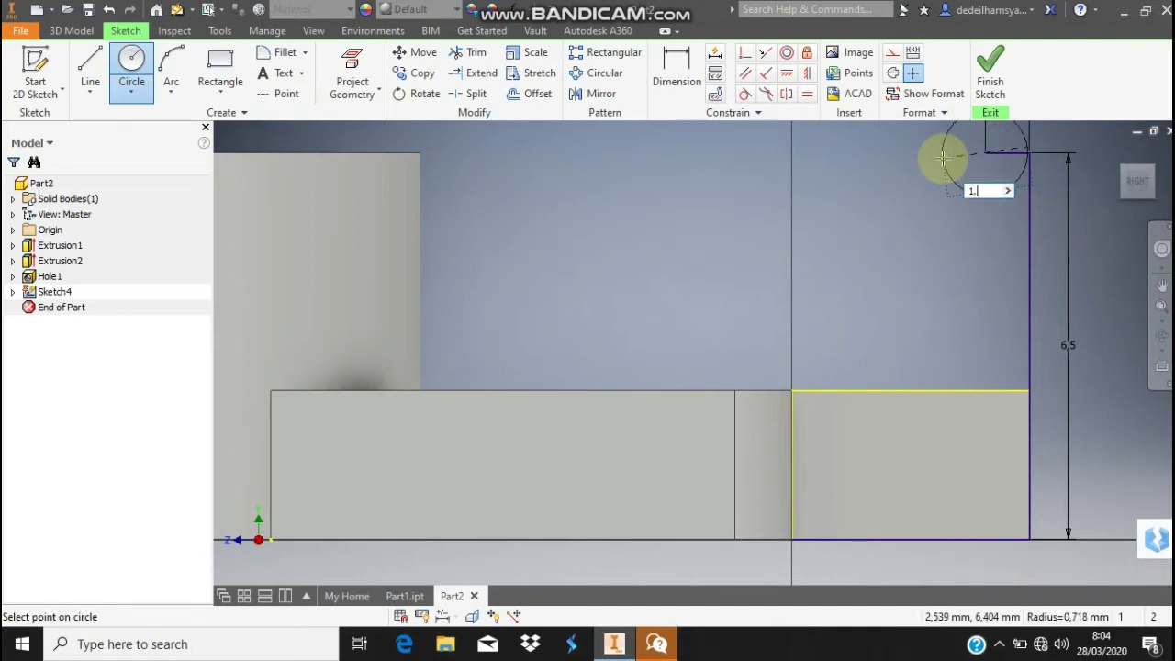
{"action": "key", "text": "Return"}
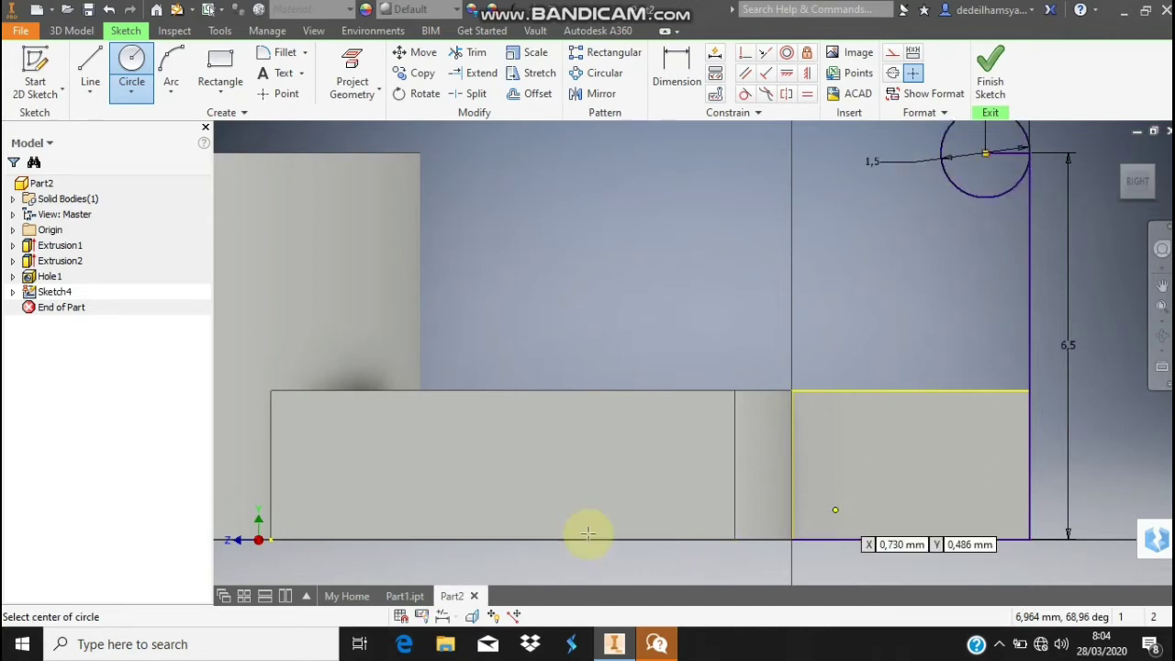
{"action": "left_click", "coordinate": [404, 596]}
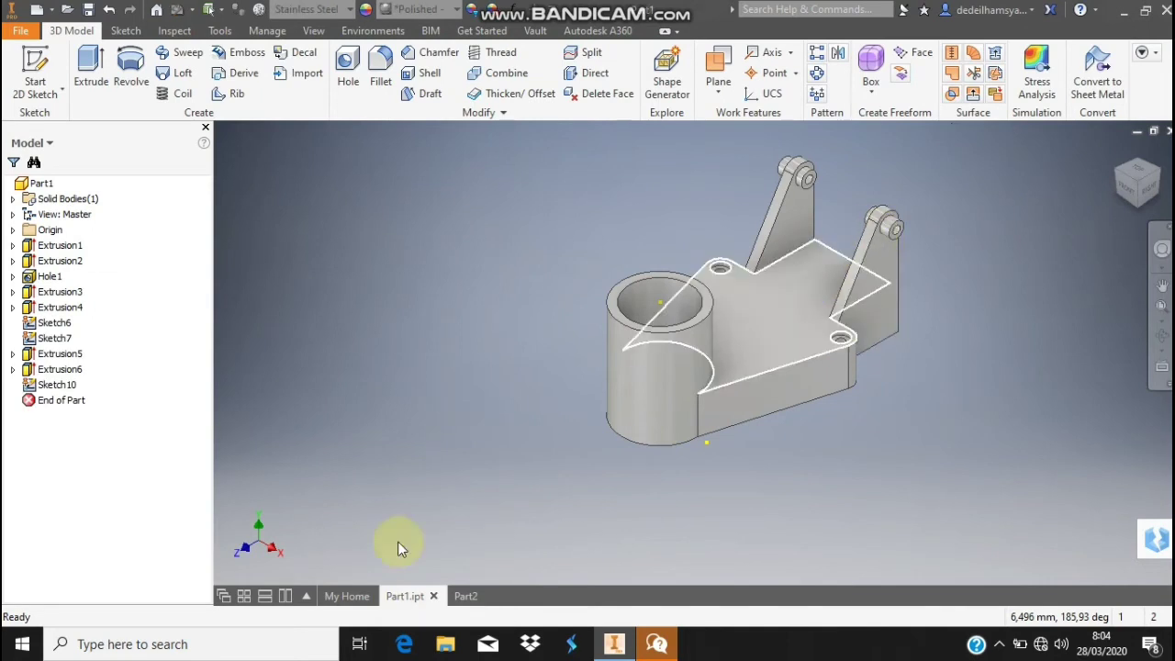
{"action": "left_click", "coordinate": [466, 596]}
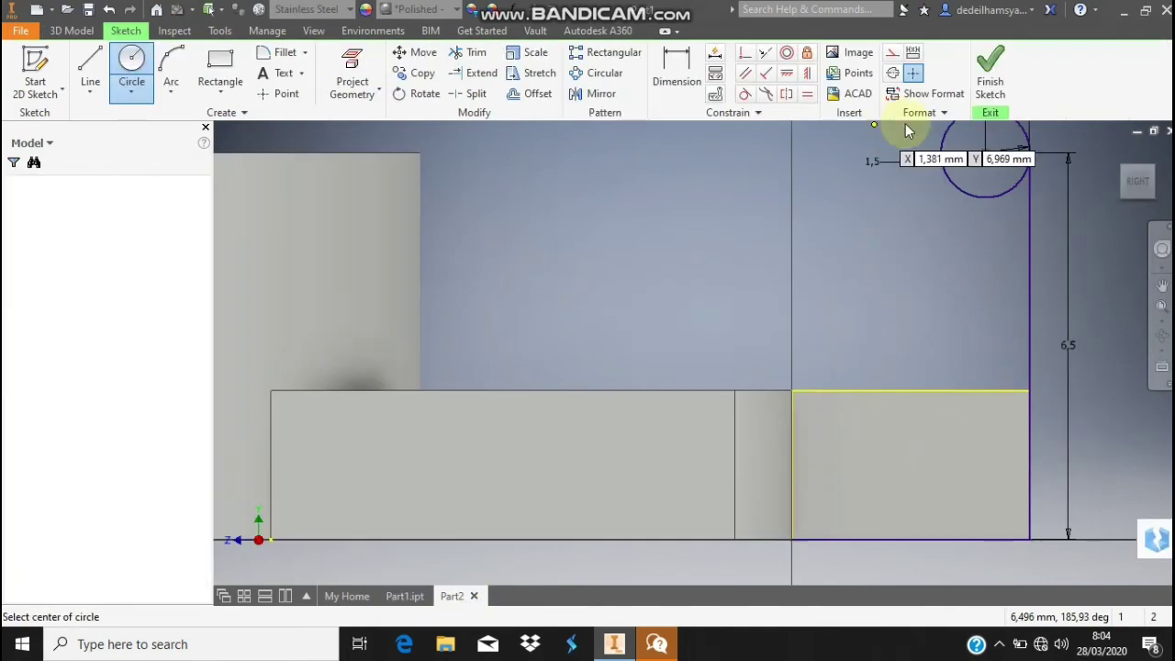
{"action": "left_click", "coordinate": [1162, 285]}
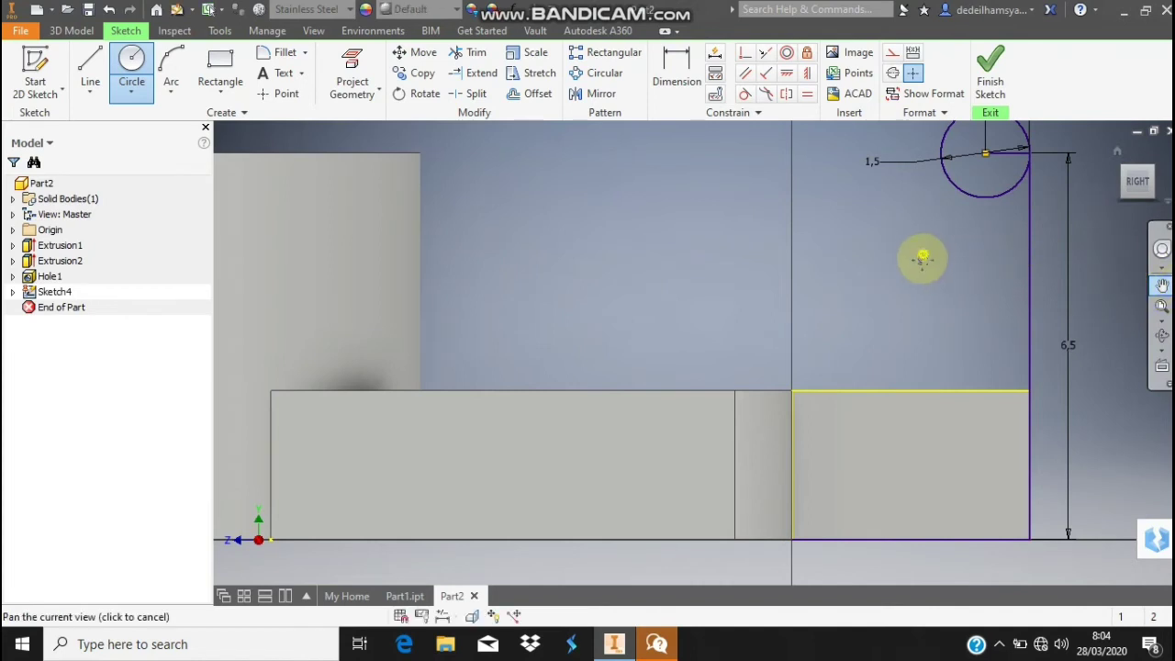
{"action": "left_click_drag", "start_coordinate": [924, 254], "coordinate": [913, 278]}
{"action": "key", "text": "Escape"}
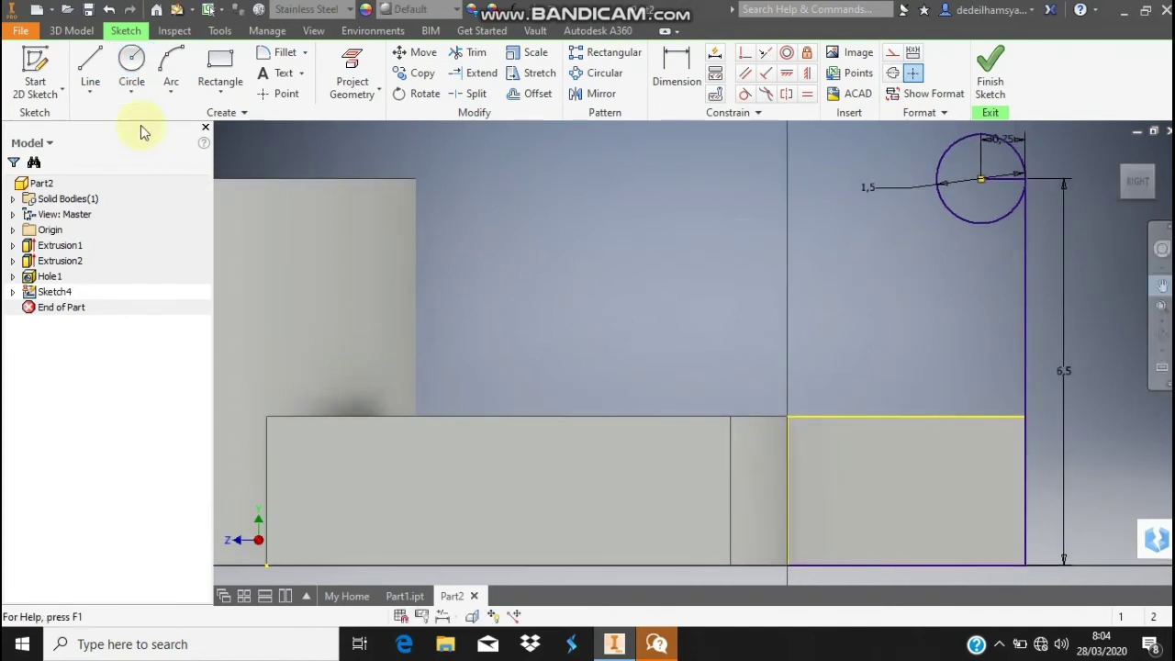
- Draw a line up the projected face's inner edge and a slanted line from its upper corner tangent to the circle
{"action": "left_click", "coordinate": [95, 66]}
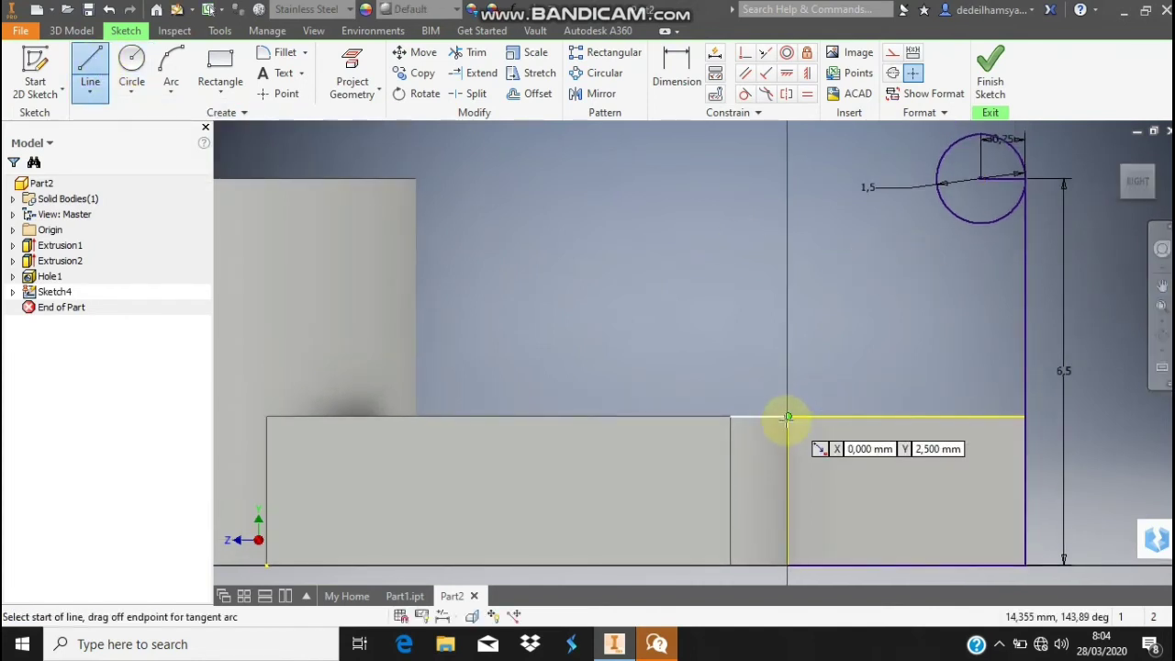
{"action": "left_click", "coordinate": [788, 562]}
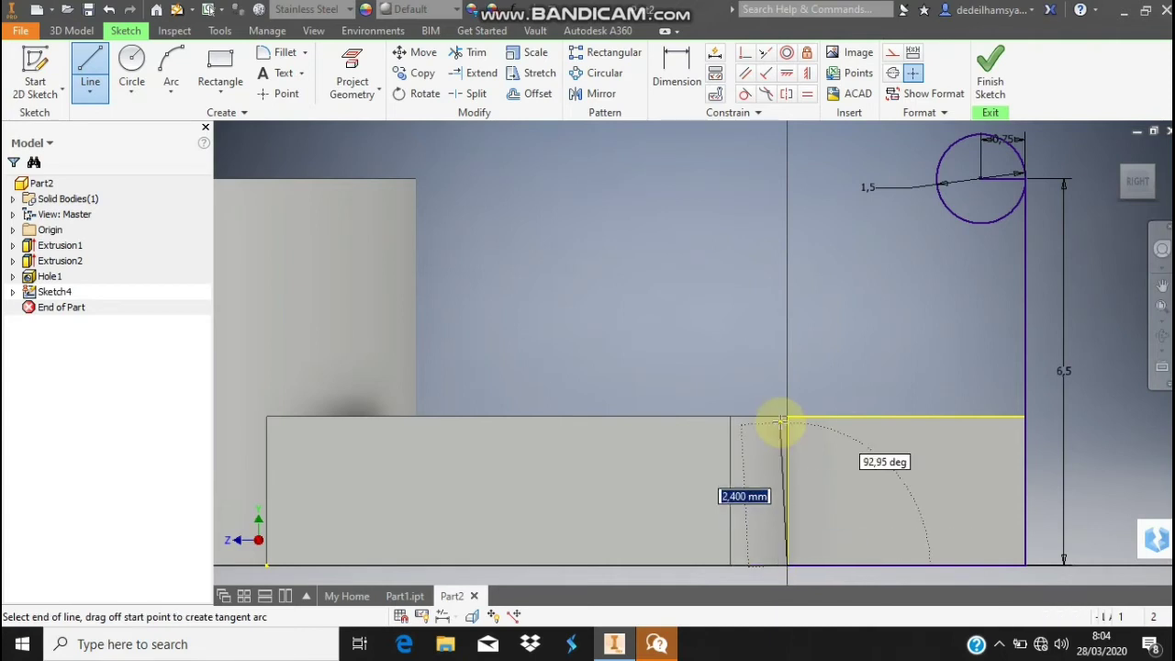
{"action": "double_click", "coordinate": [788, 418]}
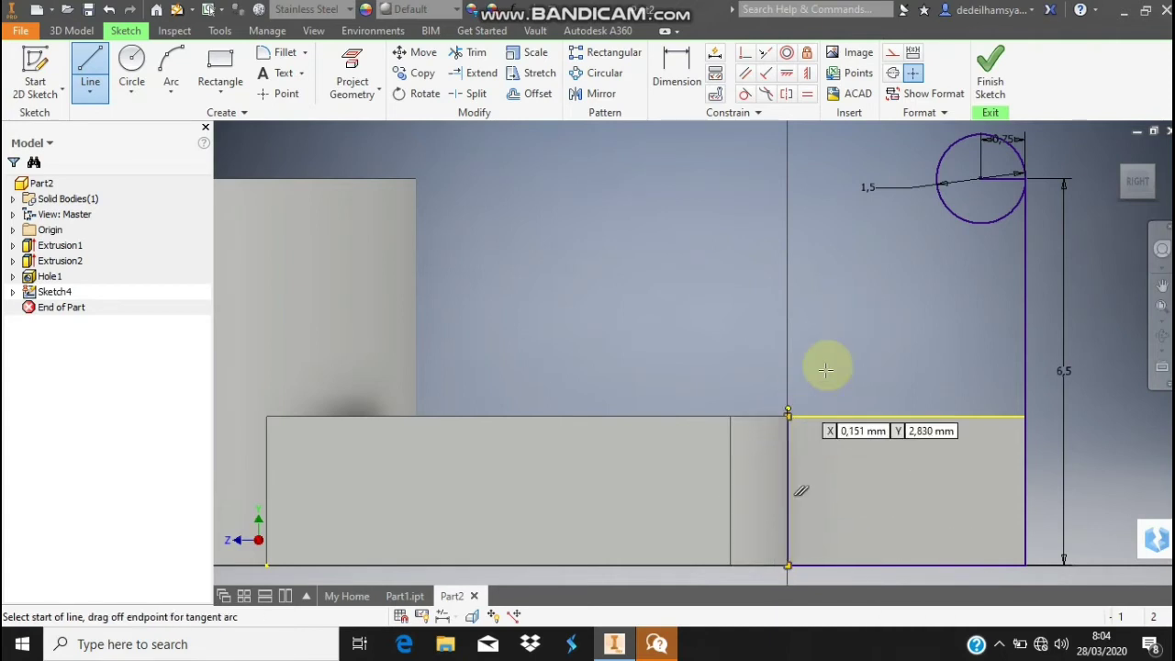
{"action": "left_click", "coordinate": [788, 418]}
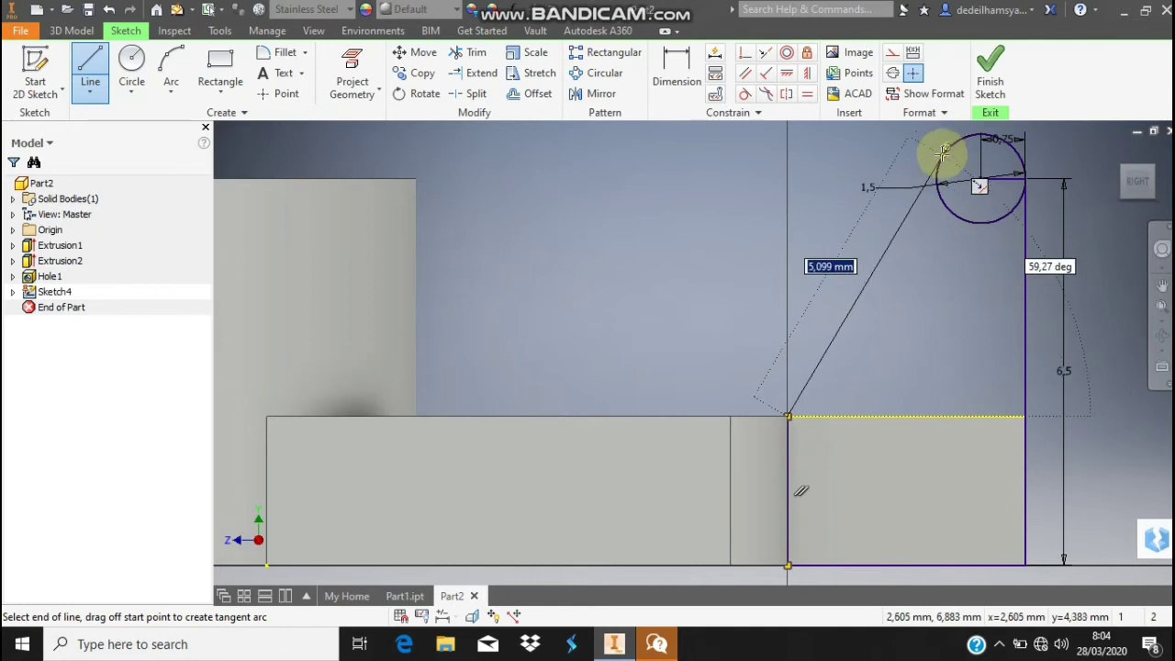
{"action": "double_click", "coordinate": [943, 153]}
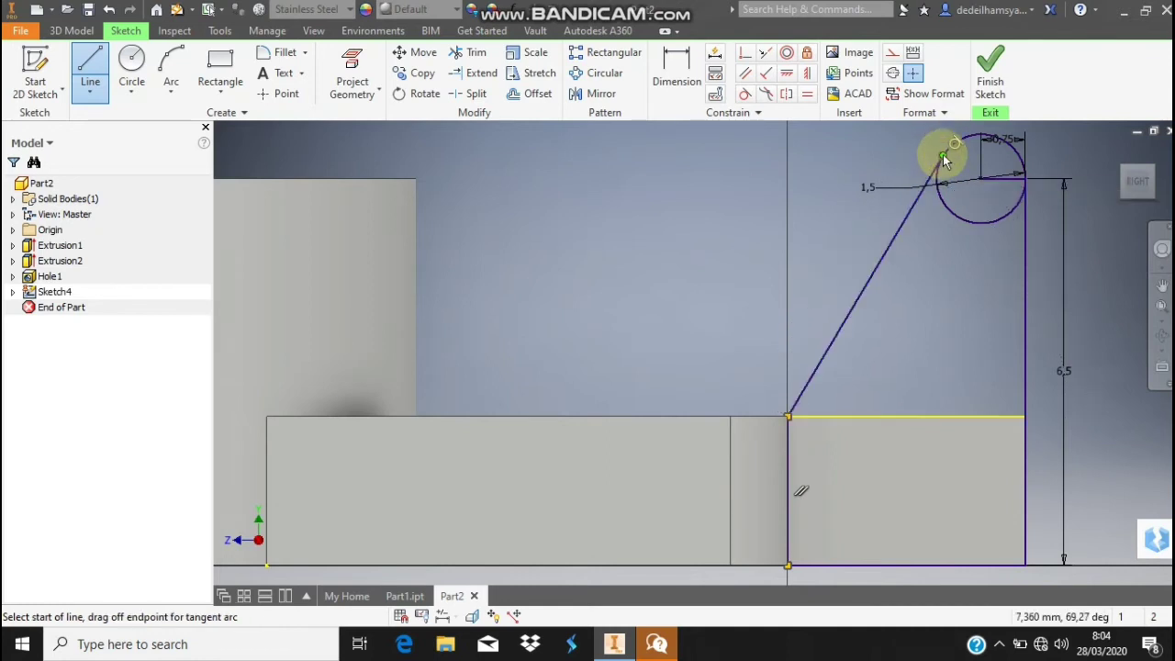
{"action": "key", "text": "Escape"}
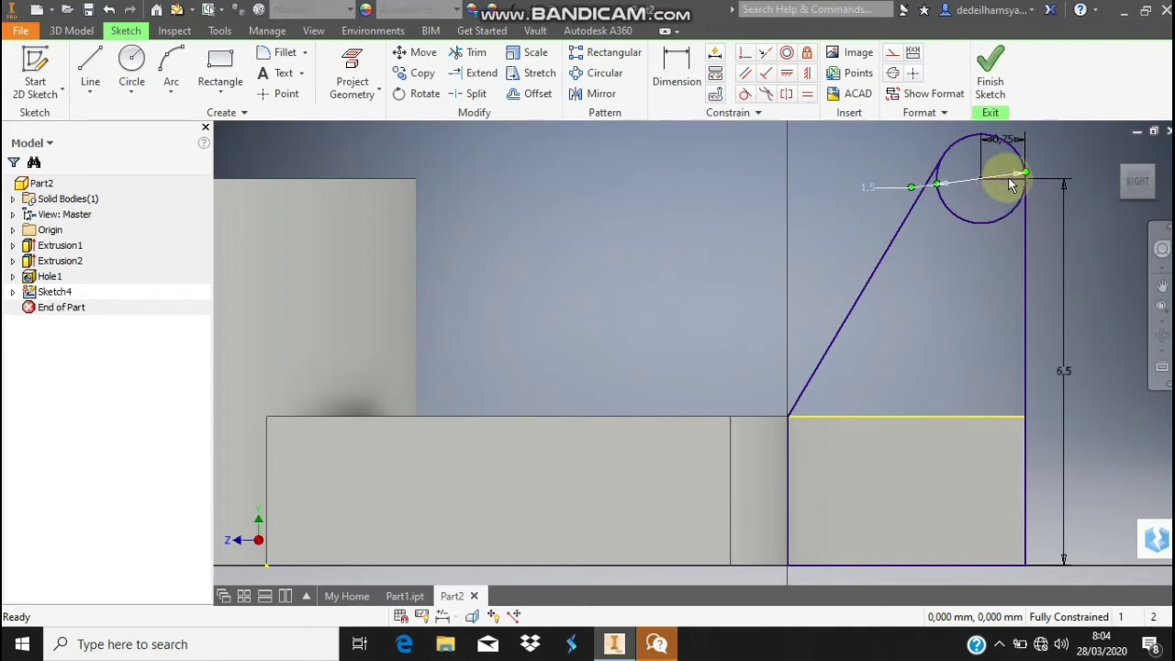
- Delete the circle's diameter dimension and the short horizontal construction line with its dimension inside the circle
{"action": "double_click", "coordinate": [1011, 184]}
{"action": "left_click", "coordinate": [1071, 241]}
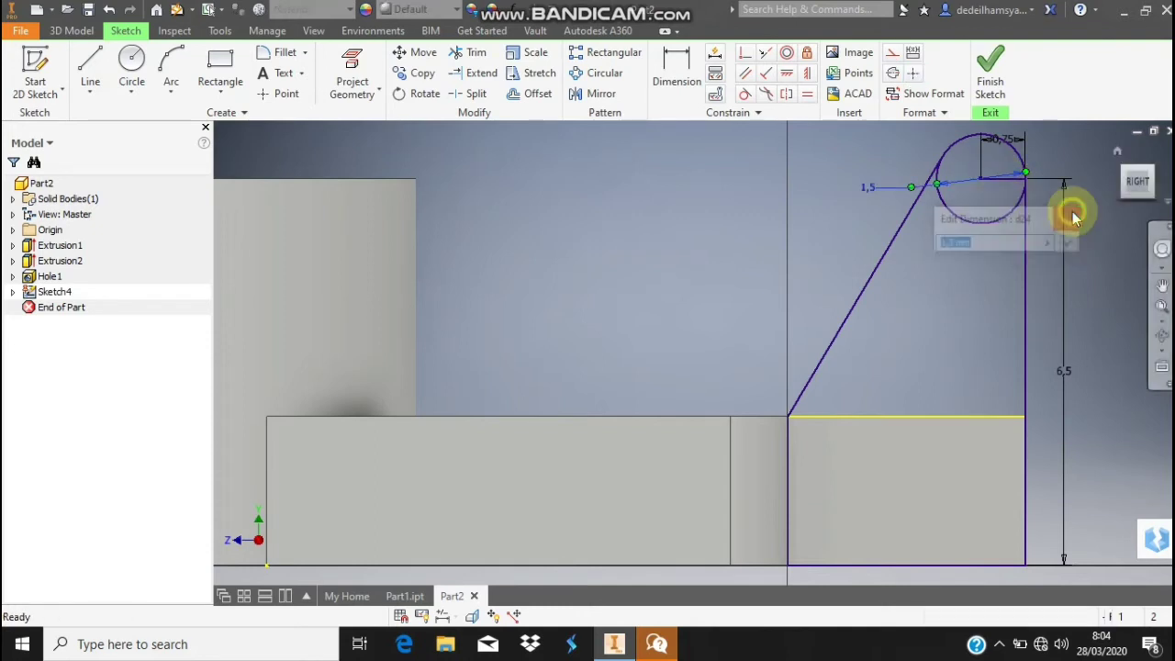
{"action": "left_click", "coordinate": [1011, 184]}
{"action": "key", "text": "Delete"}
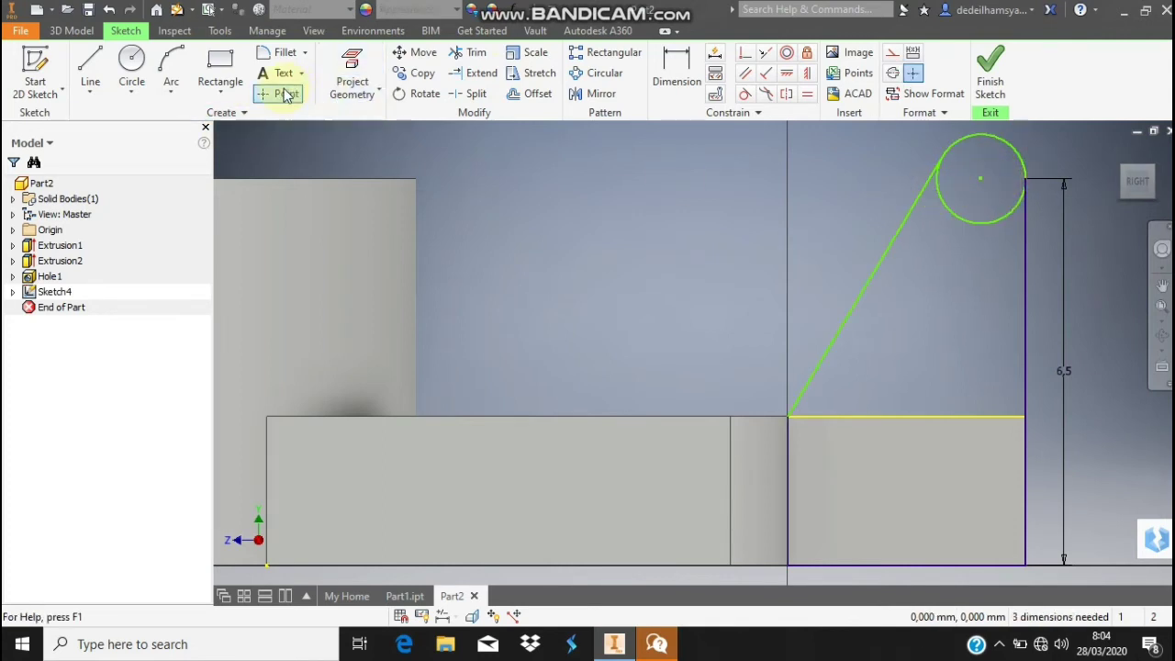
- Place a sketch point at the circle's centre and trim away the circle's lower arc to leave the rounded lug top
{"action": "left_click", "coordinate": [279, 92]}
{"action": "left_click", "coordinate": [981, 178]}
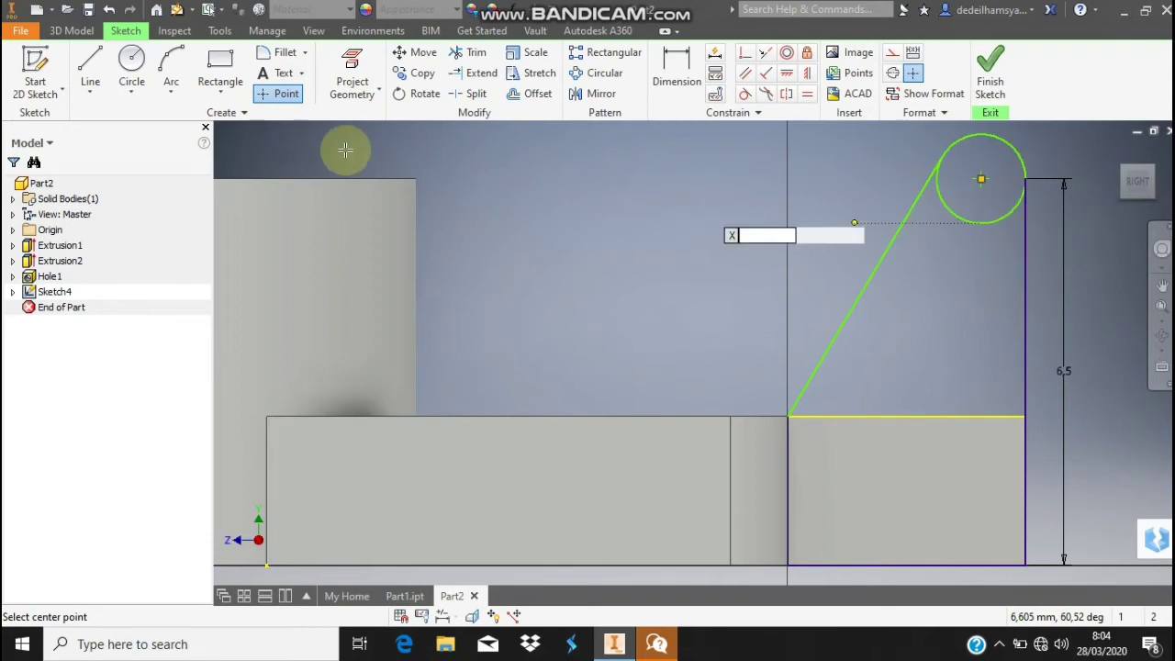
{"action": "left_click", "coordinate": [472, 53]}
{"action": "left_click", "coordinate": [954, 216]}
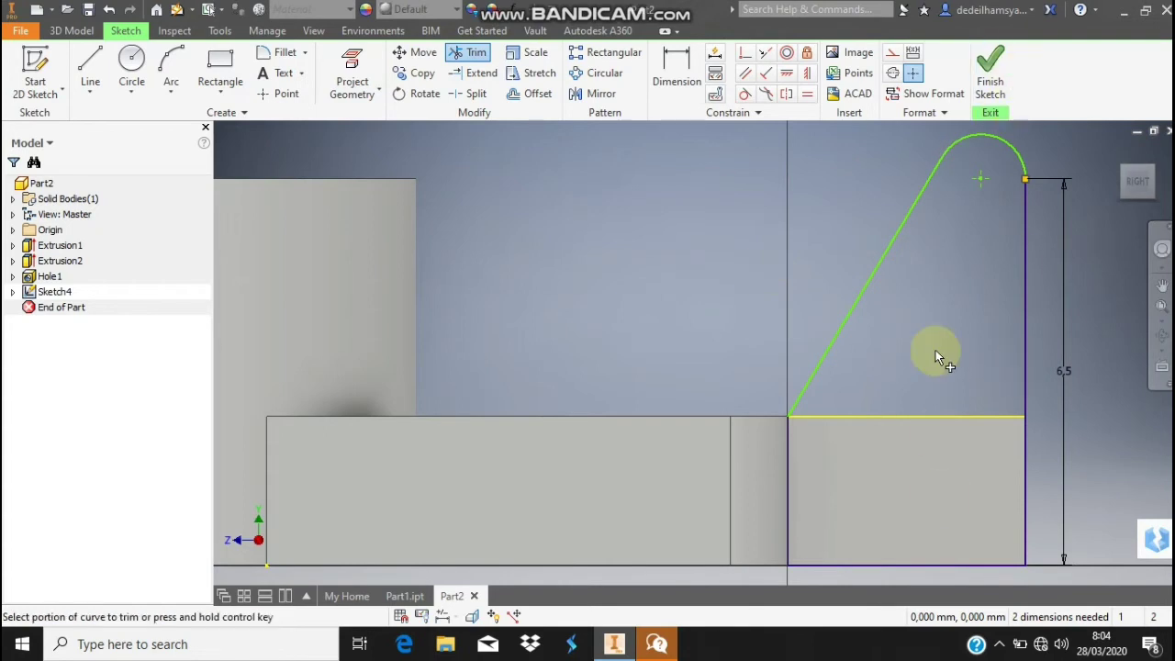
- Finish the lug sketch and extrude its closed profile 0.6 mm outward to form the upright lug
{"action": "left_click", "coordinate": [997, 91]}
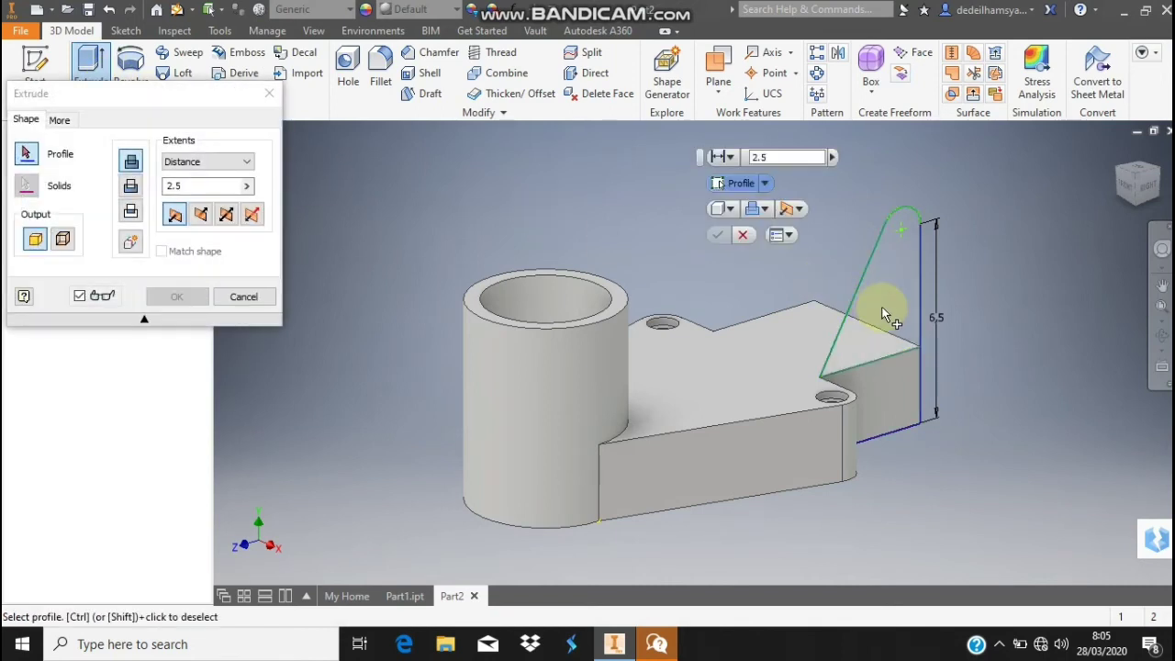
{"action": "left_click", "coordinate": [892, 375]}
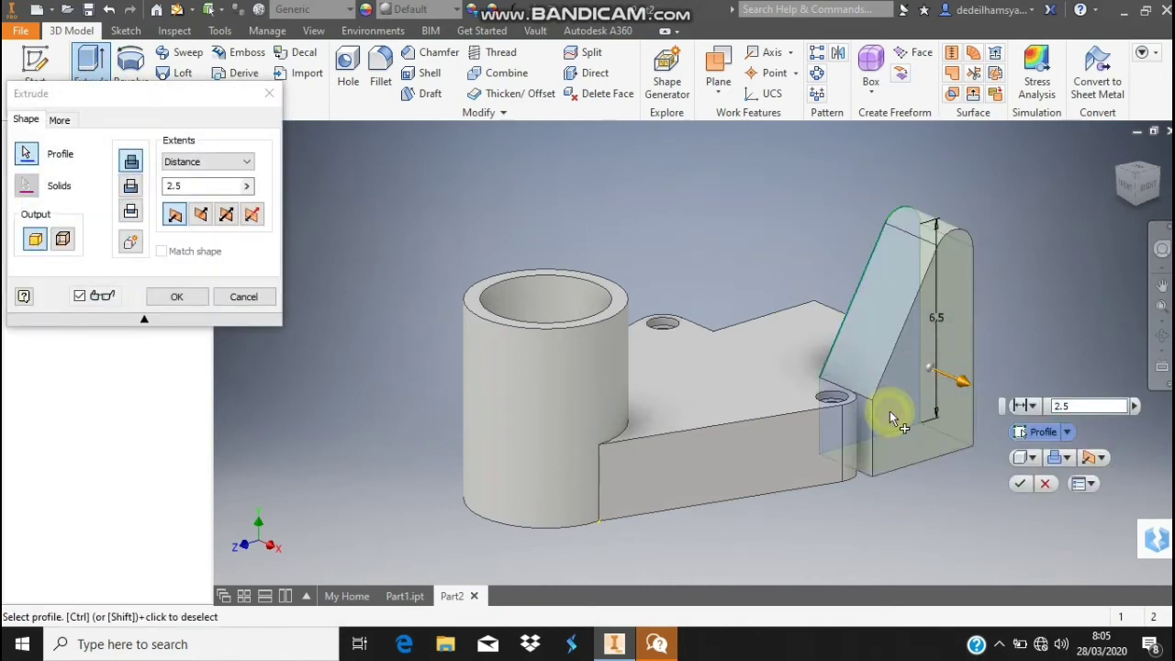
{"action": "mouse_move", "coordinate": [1035, 415]}
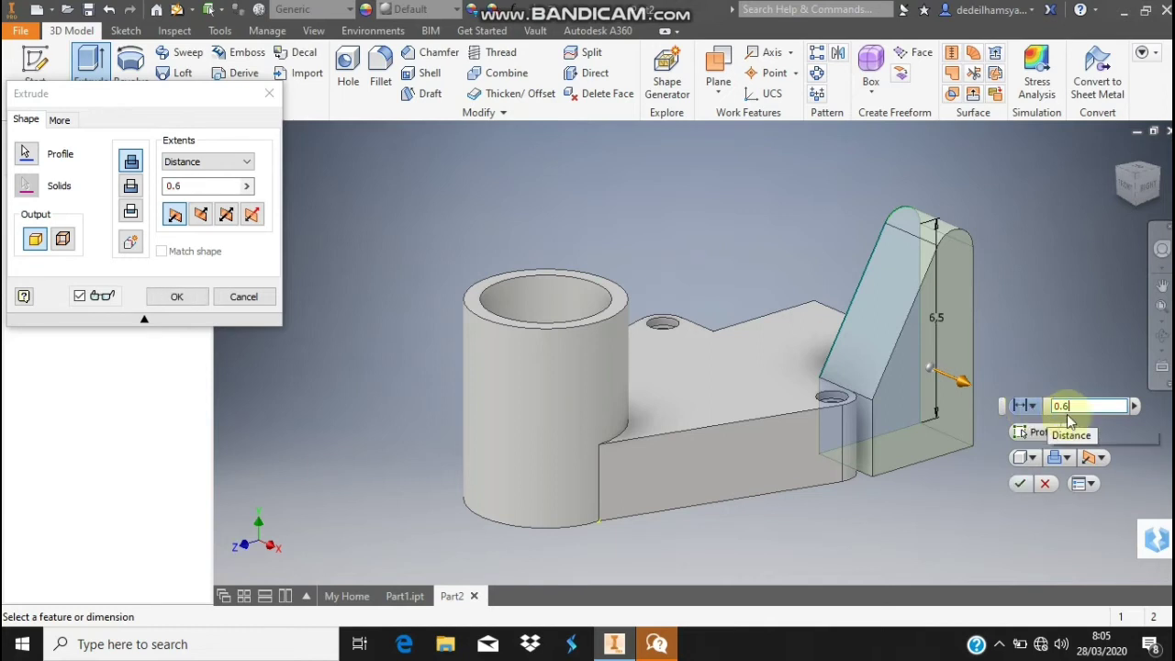
{"action": "key", "text": "Return"}
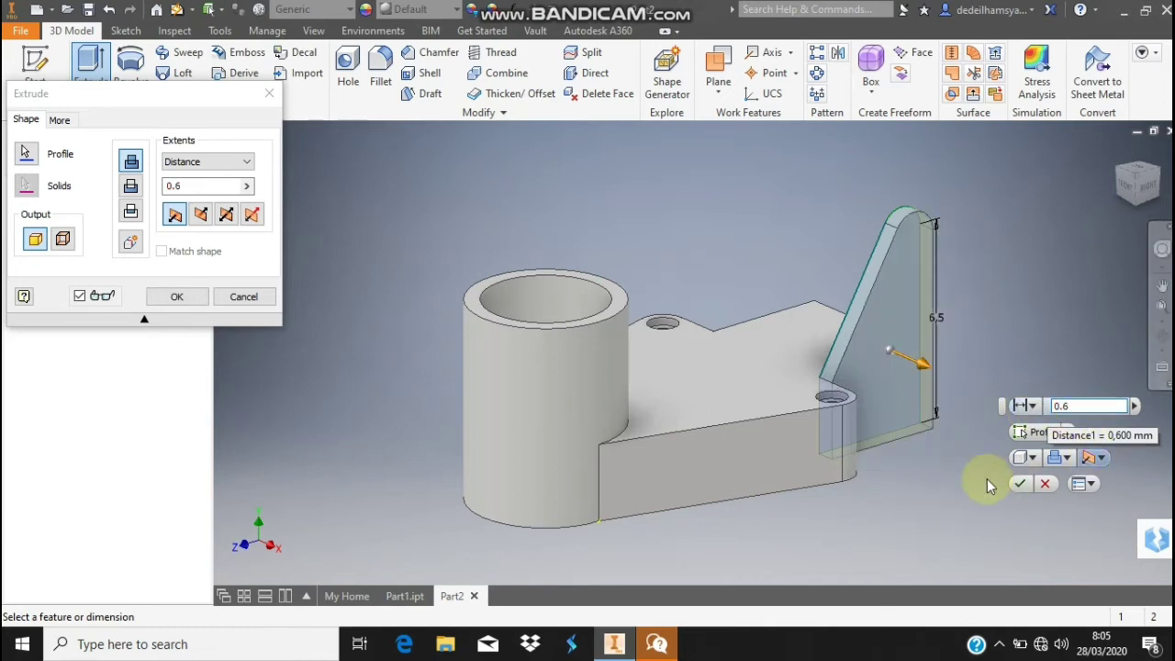
{"action": "left_click", "coordinate": [203, 303]}
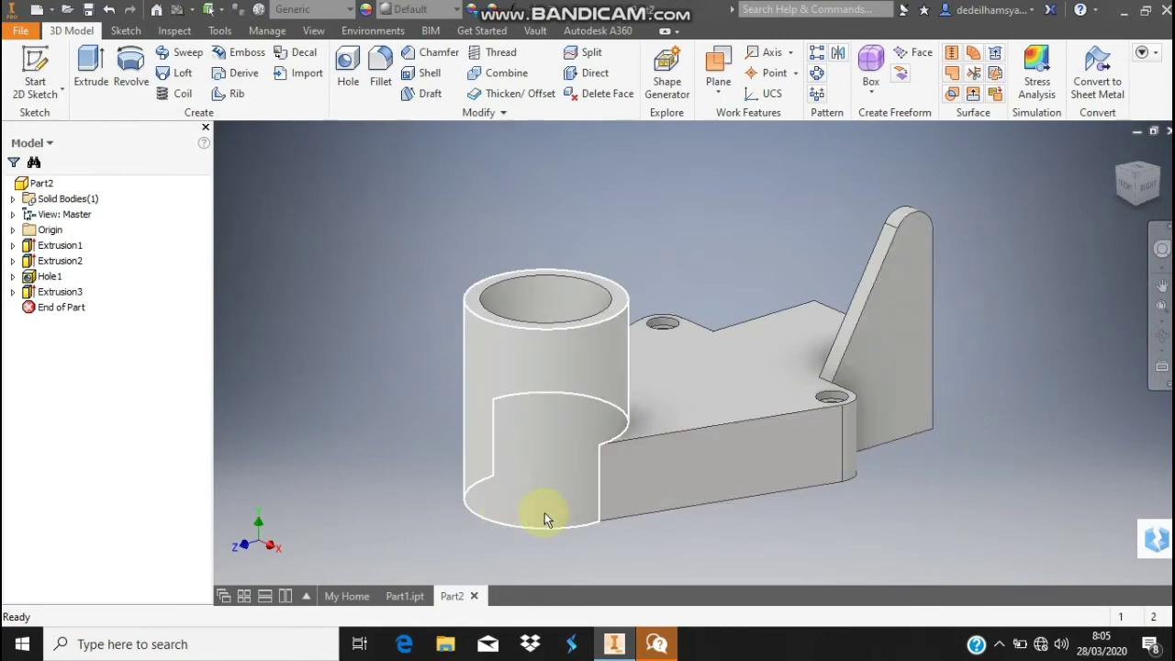
- Compare the lug with Part1.ipt, start a sketch on the lug's outer face in Part2 and project the face's outline
{"action": "left_click", "coordinate": [401, 598]}
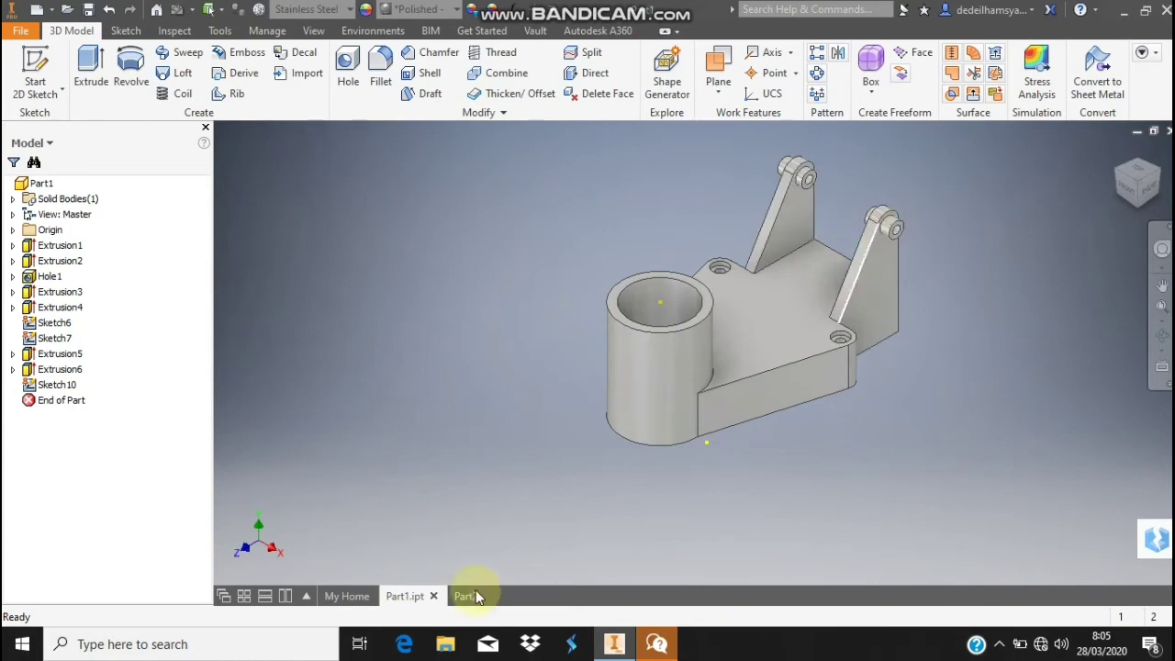
{"action": "left_click", "coordinate": [454, 598]}
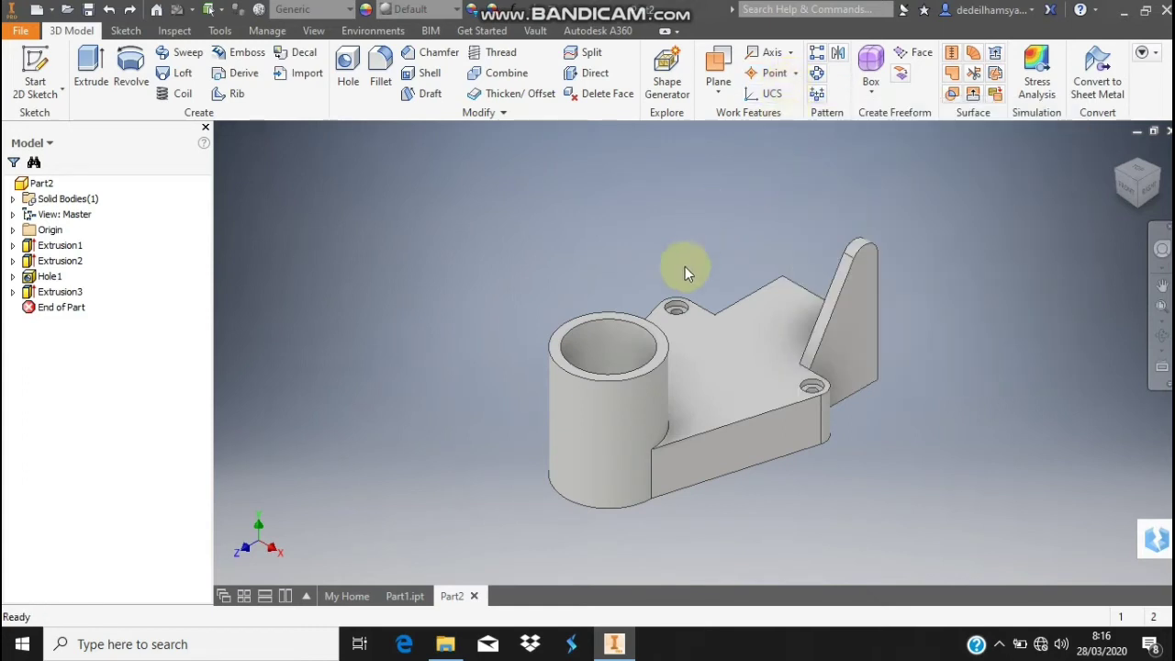
{"action": "left_click", "coordinate": [407, 597]}
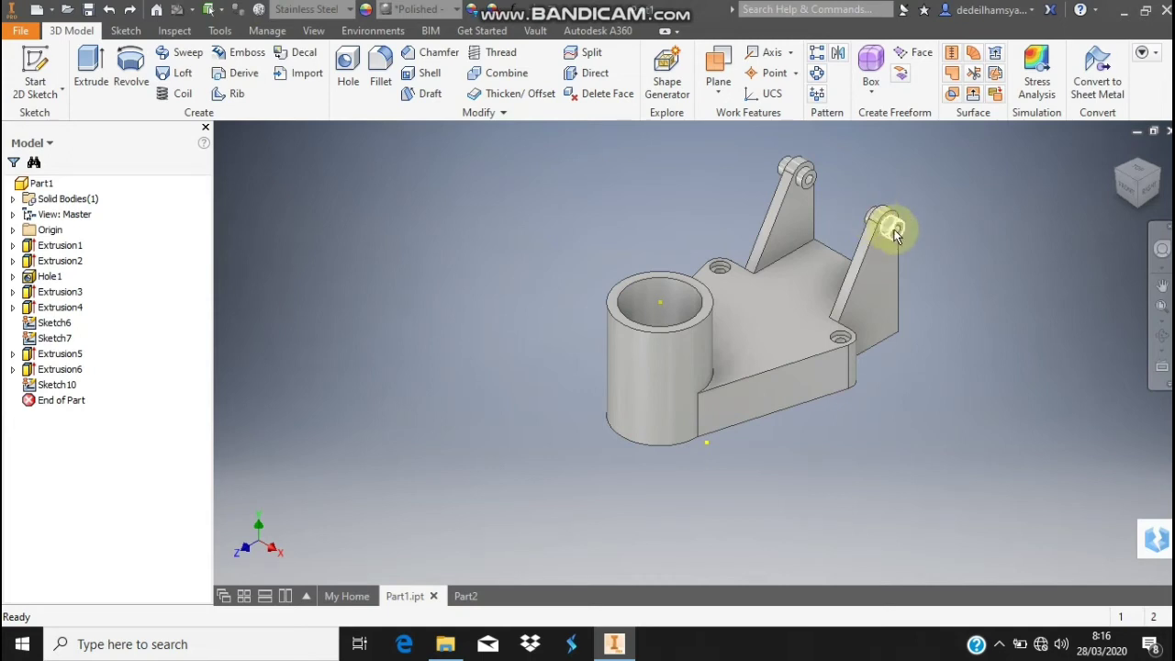
{"action": "left_click", "coordinate": [466, 599]}
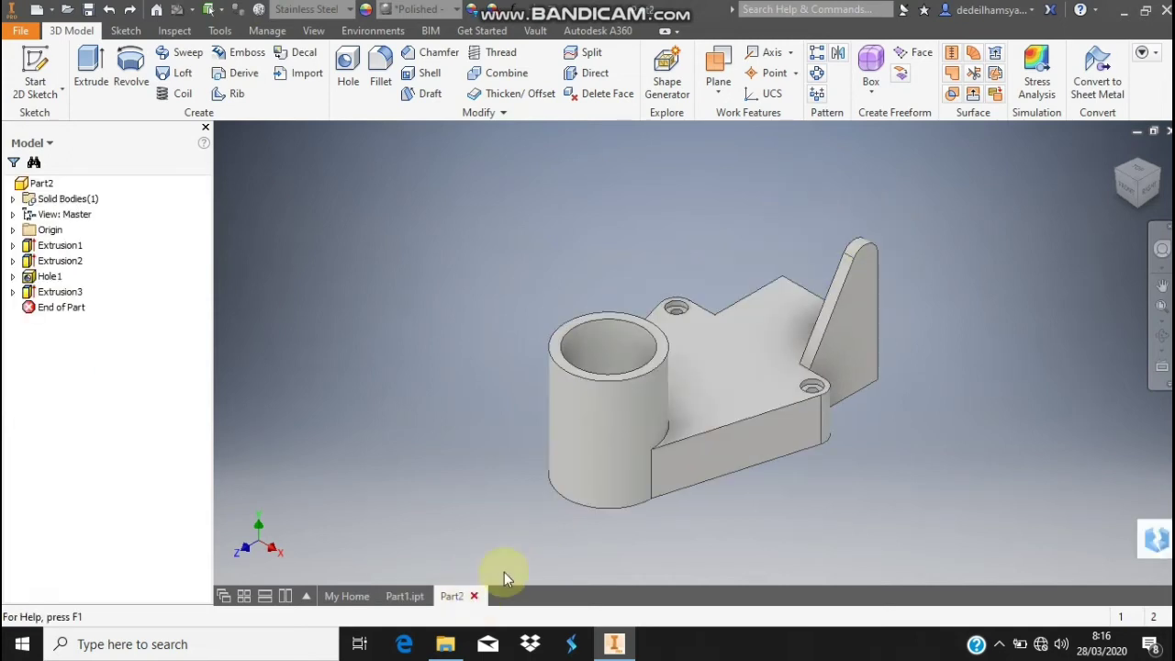
{"action": "left_click", "coordinate": [30, 70]}
{"action": "left_click", "coordinate": [849, 328]}
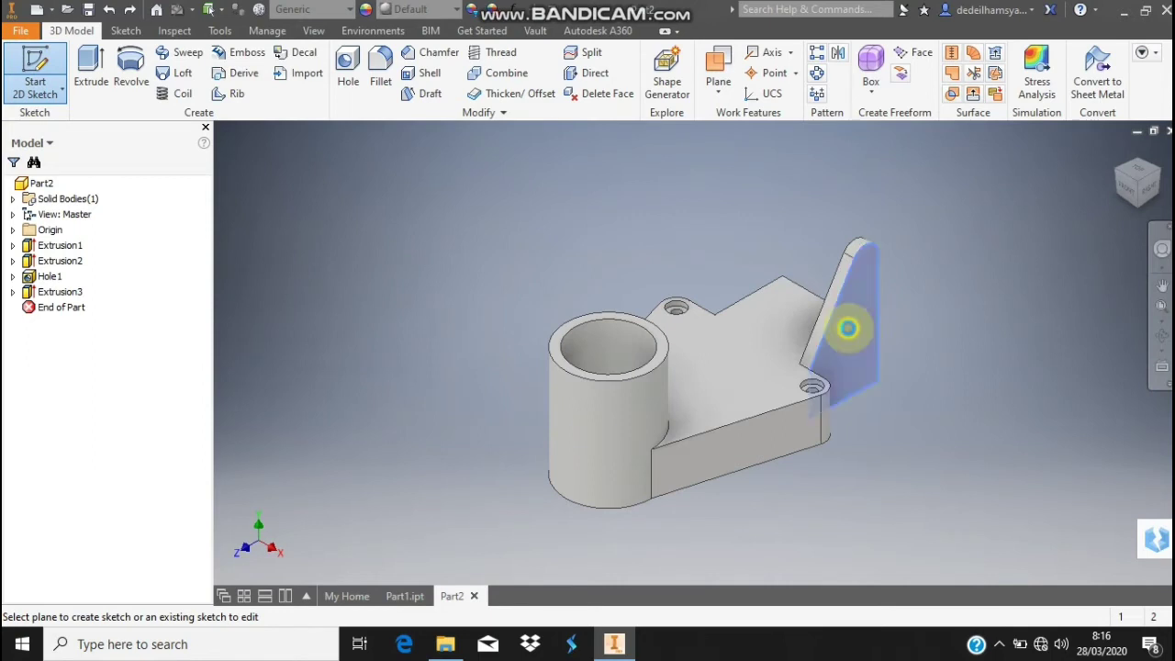
{"action": "left_click", "coordinate": [1163, 306]}
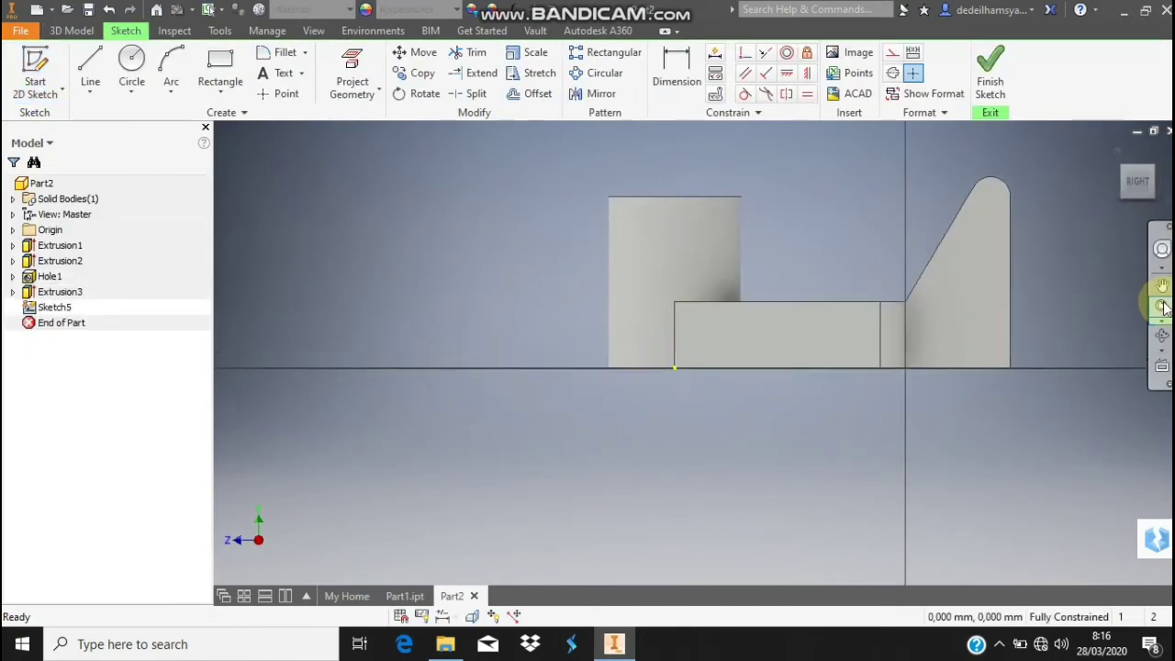
{"action": "left_click", "coordinate": [352, 81]}
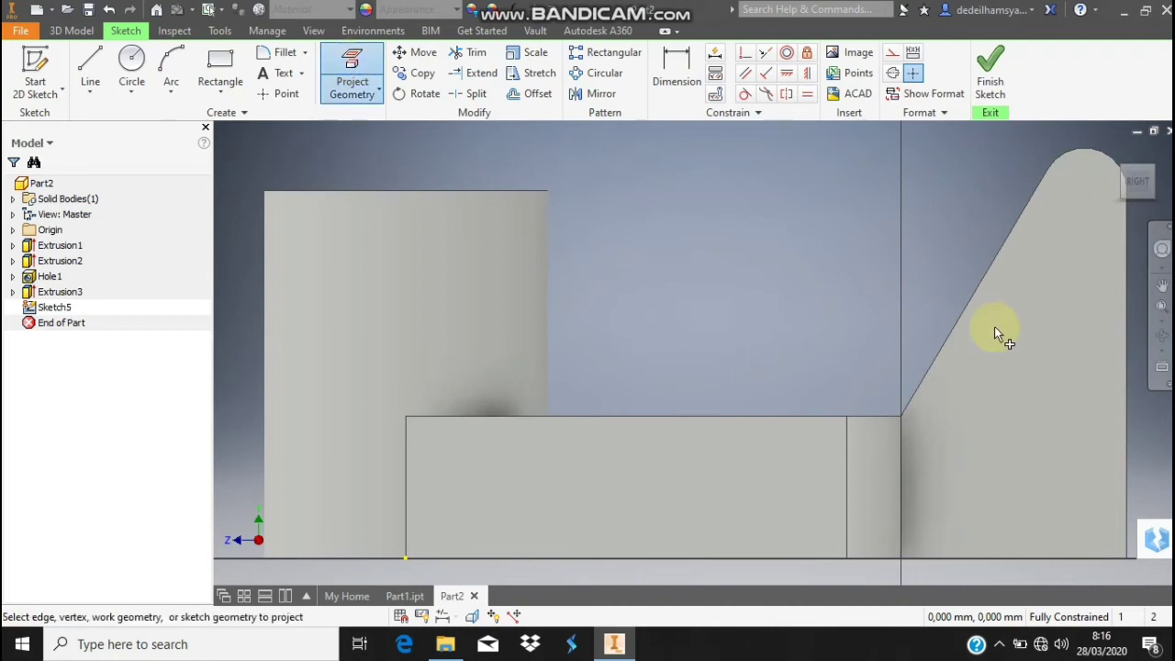
{"action": "left_click", "coordinate": [1038, 366]}
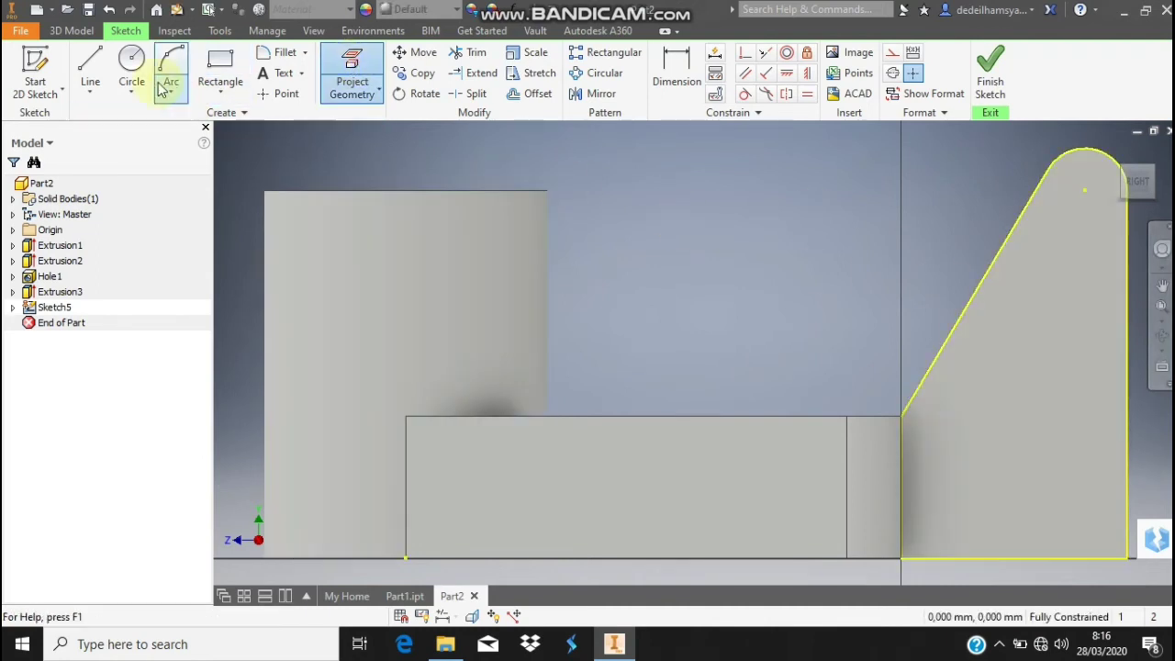
- Draw two concentric circles of 1 mm and 0.5 mm diameter at the centre of the lug's rounded top and finish the sketch
{"action": "left_click", "coordinate": [132, 63]}
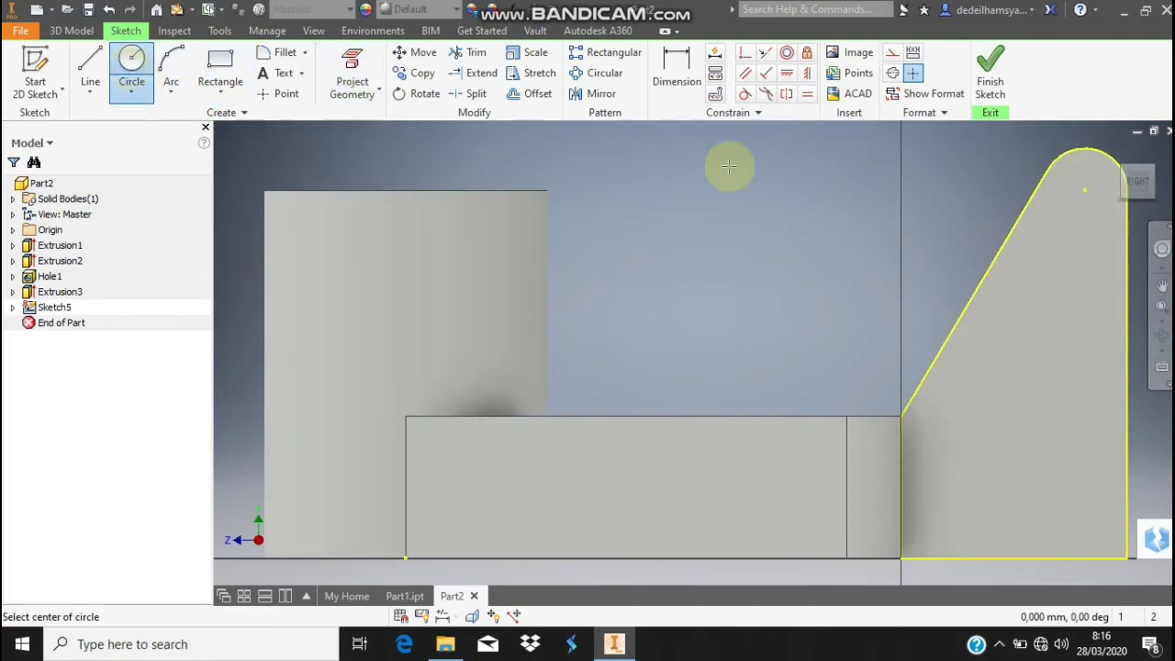
{"action": "left_click", "coordinate": [1085, 189]}
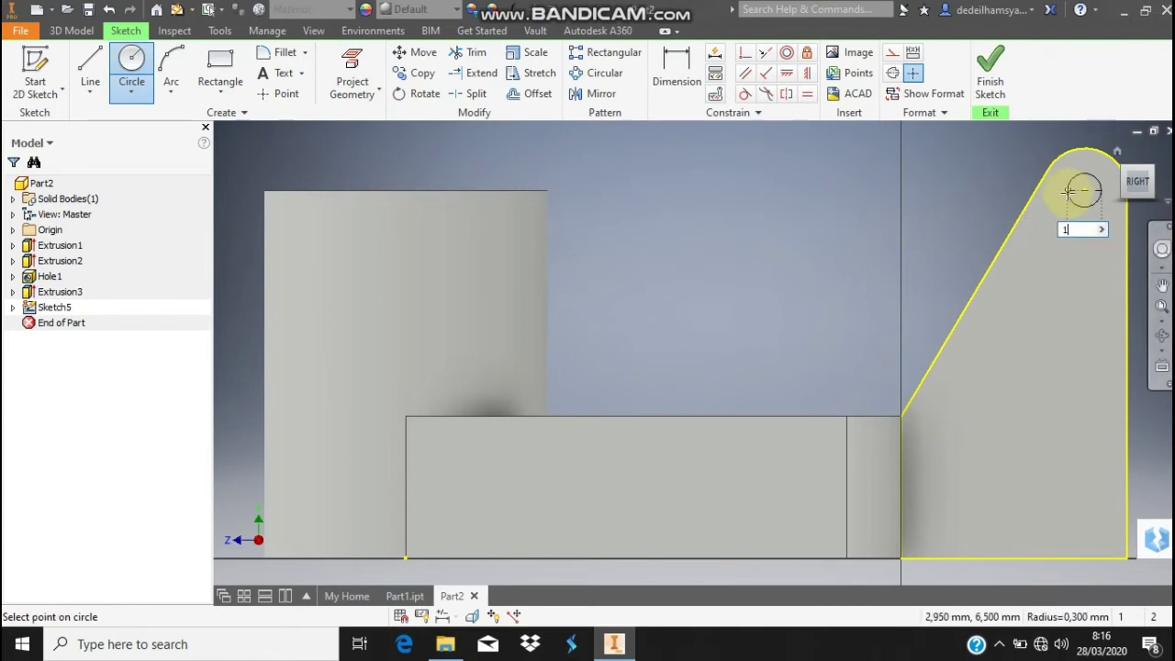
{"action": "key", "text": "Return"}
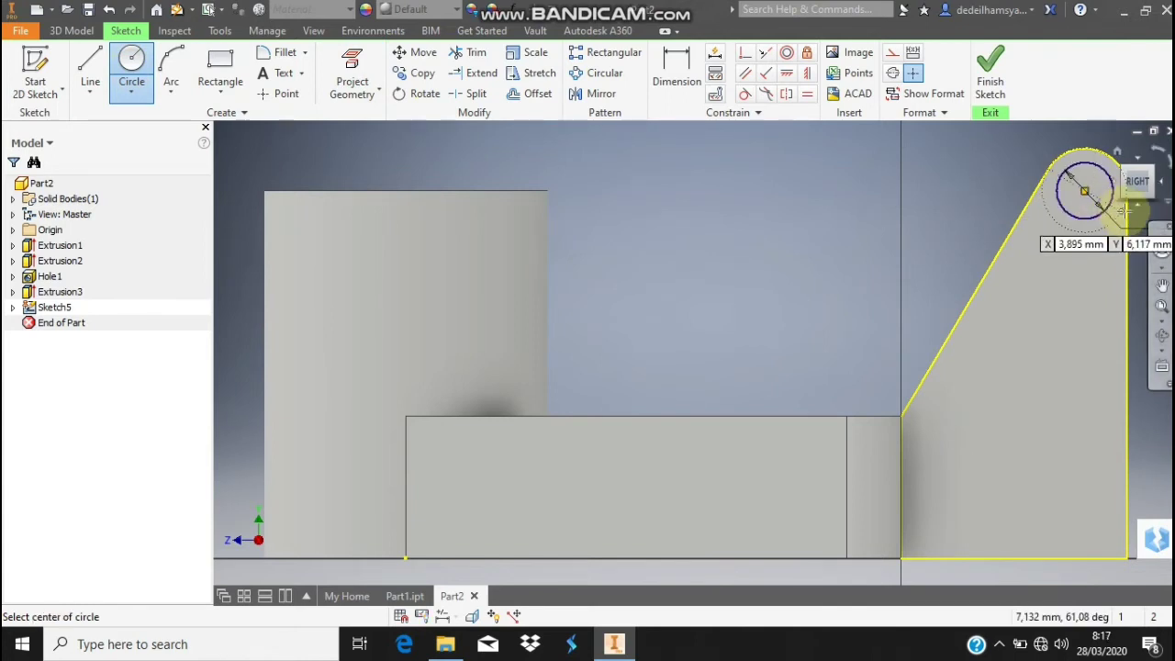
{"action": "left_click", "coordinate": [1084, 190]}
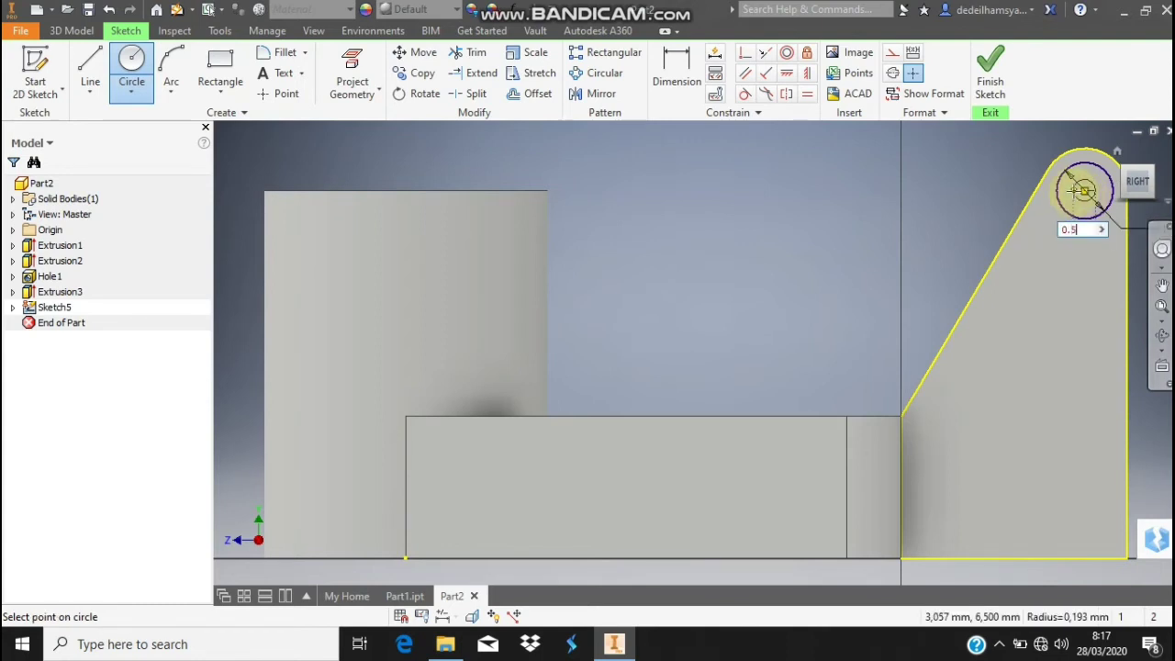
{"action": "type", "text": "0.5"}
{"action": "key", "text": "Return"}
{"action": "key", "text": "Escape"}
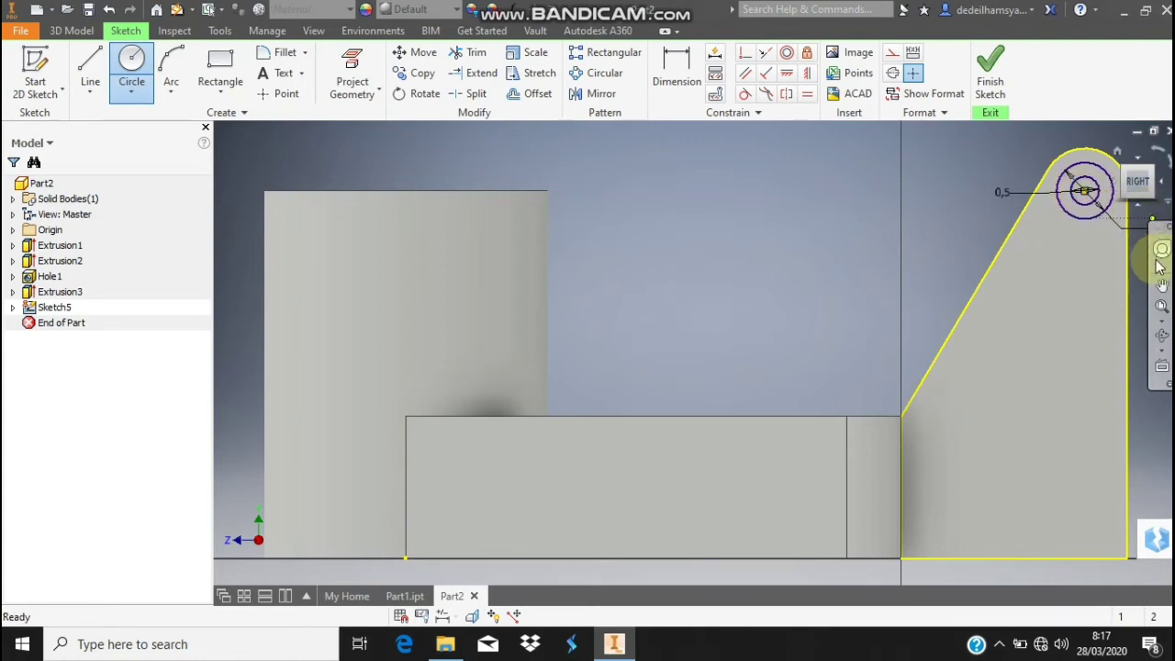
{"action": "left_click", "coordinate": [989, 78]}
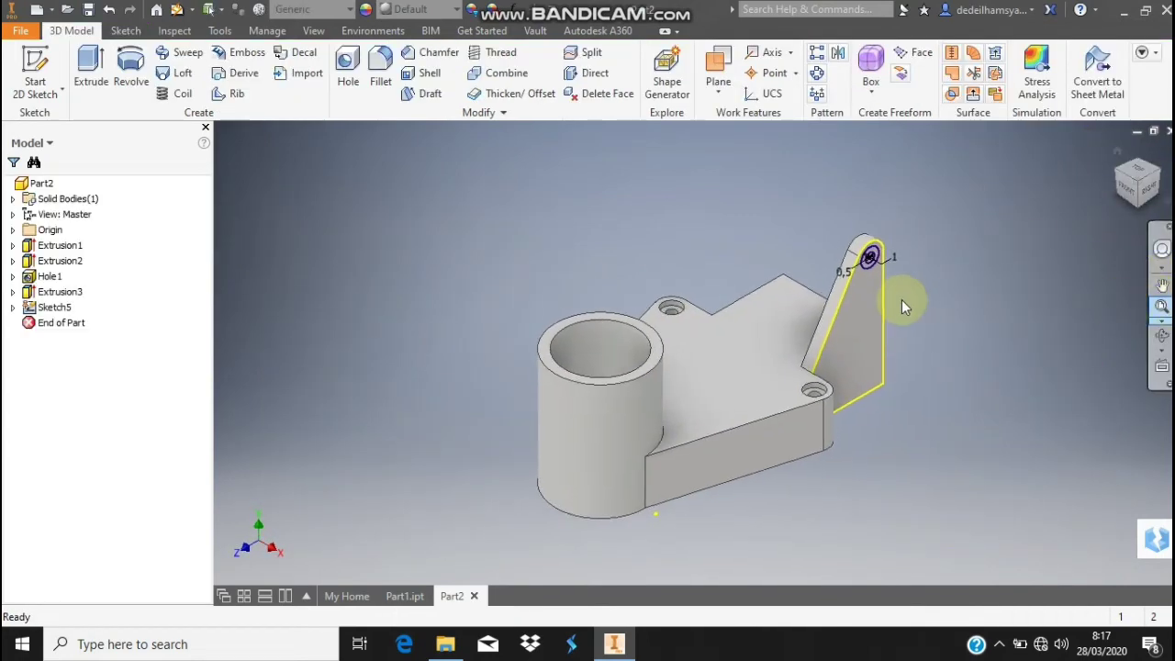
- Extrude the ring between the two circles asymmetrically, 0.6 mm outward and 1 mm through the lug, checking the boss in Part1.ipt
{"action": "scroll", "coordinate": [902, 299], "scroll_direction": "up", "scroll_amount": 5}
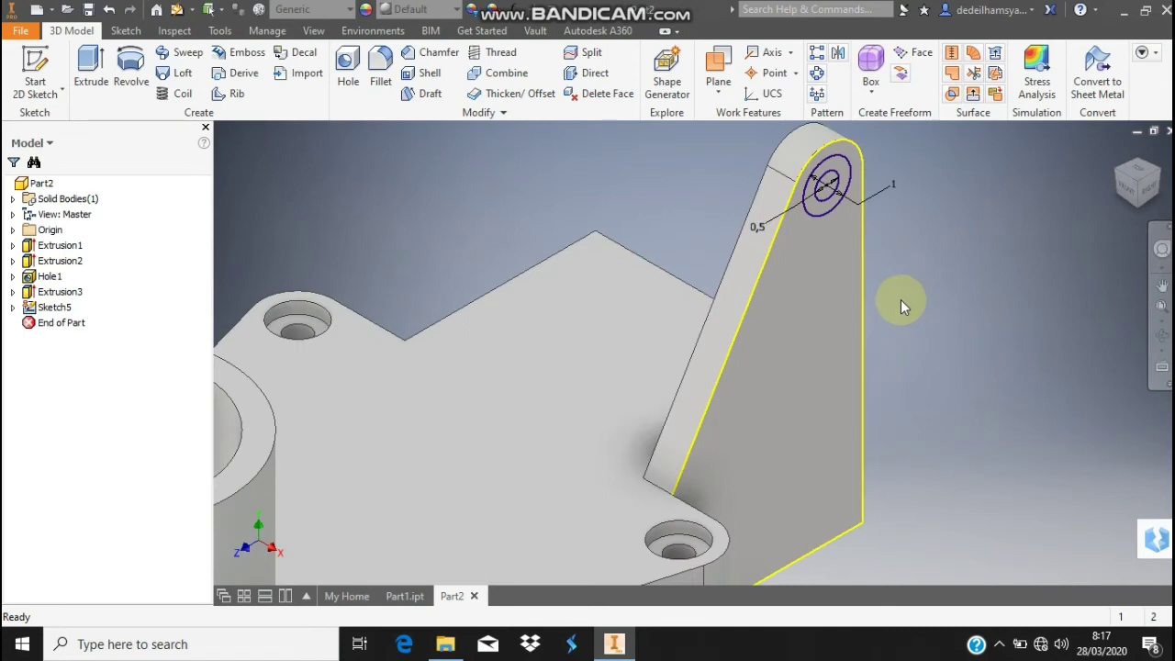
{"action": "scroll", "coordinate": [901, 299], "scroll_direction": "up", "scroll_amount": 3}
{"action": "left_click", "coordinate": [1160, 287]}
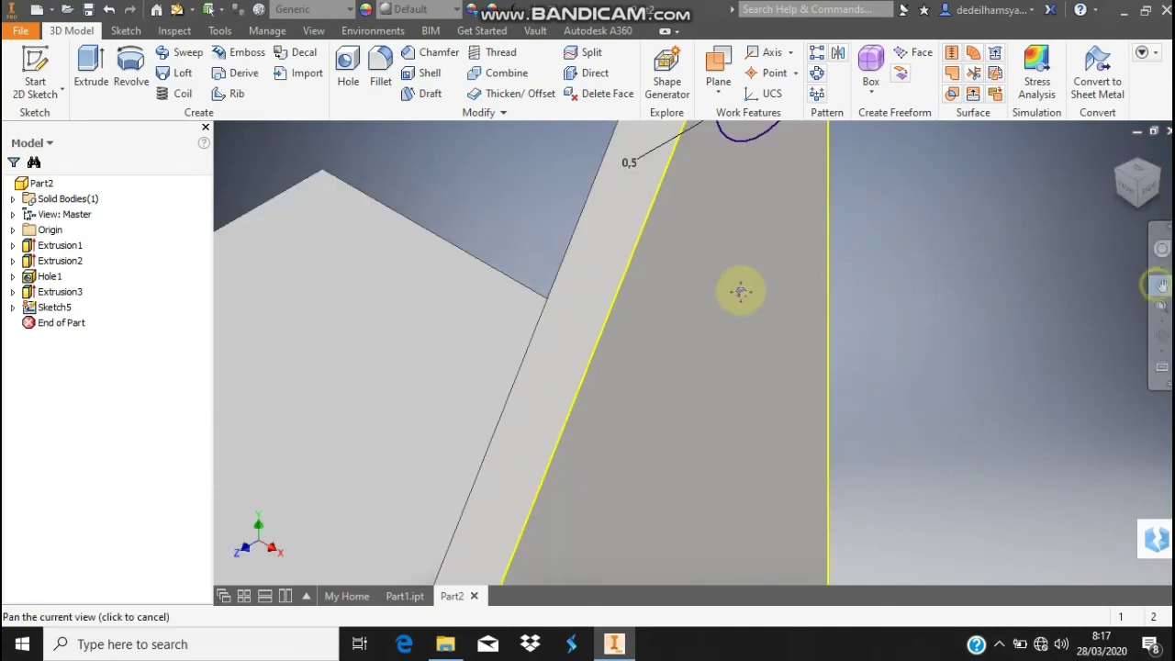
{"action": "left_click_drag", "start_coordinate": [738, 289], "coordinate": [706, 443]}
{"action": "left_click", "coordinate": [90, 62]}
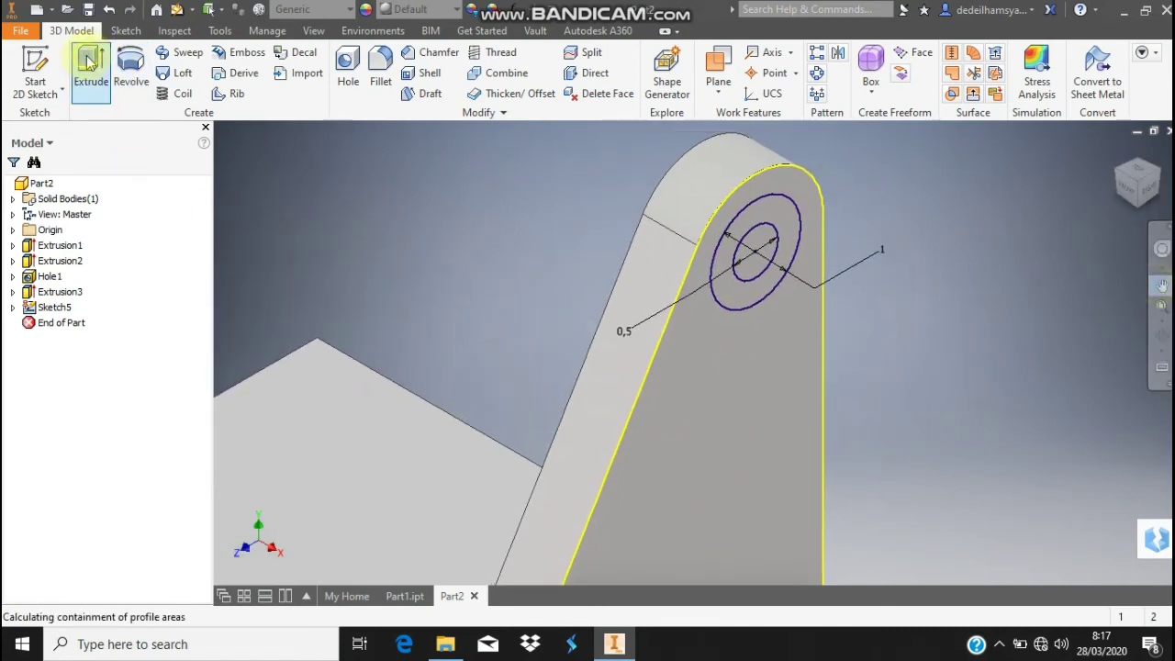
{"action": "left_click", "coordinate": [730, 285]}
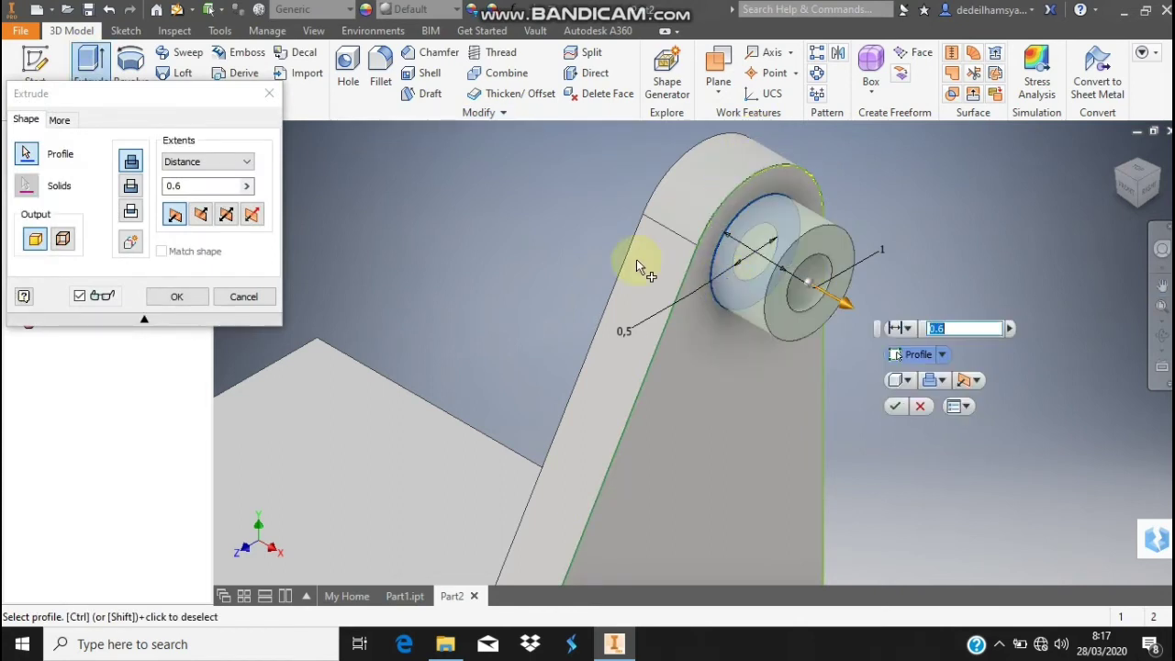
{"action": "left_click", "coordinate": [405, 596]}
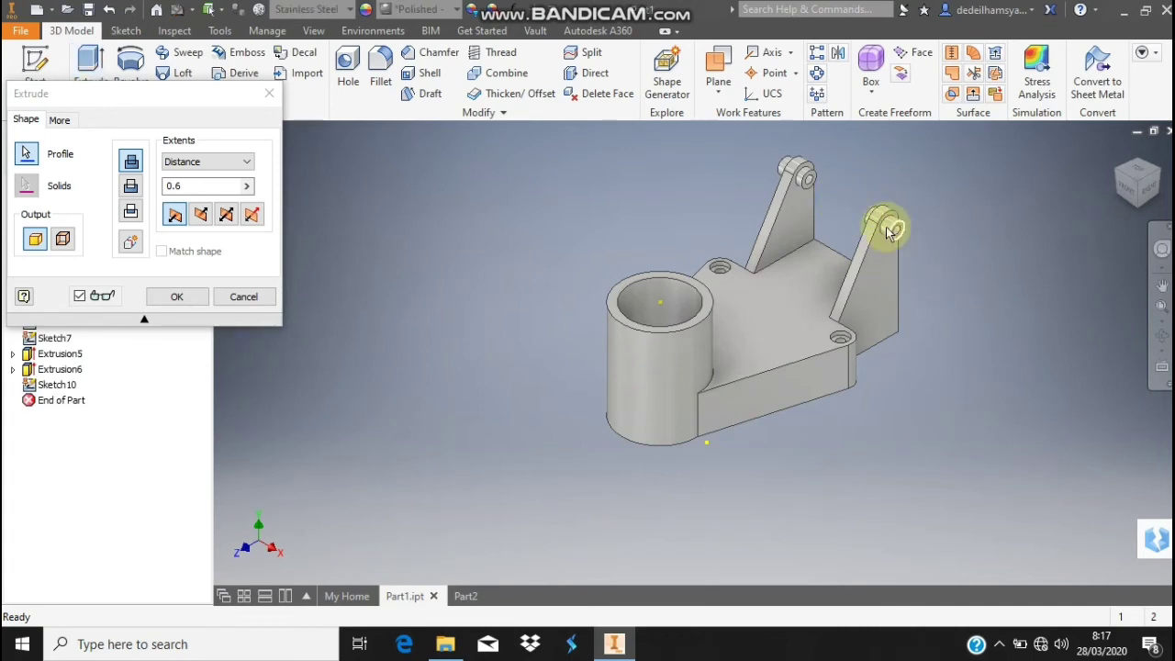
{"action": "left_click", "coordinate": [464, 597]}
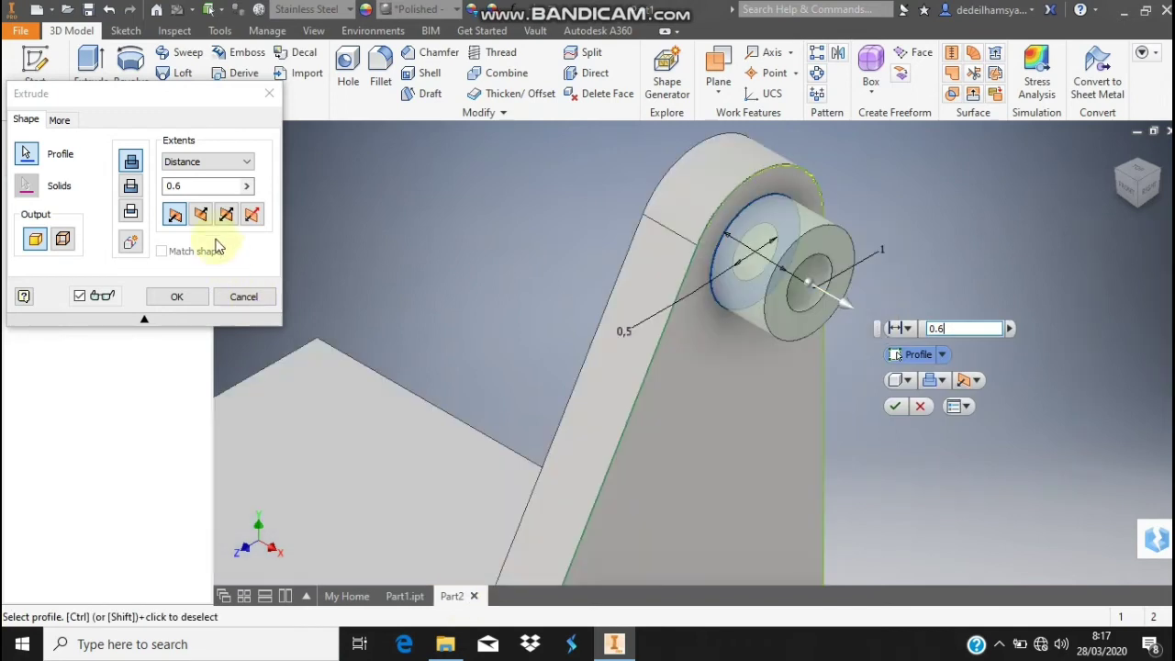
{"action": "left_click", "coordinate": [252, 216]}
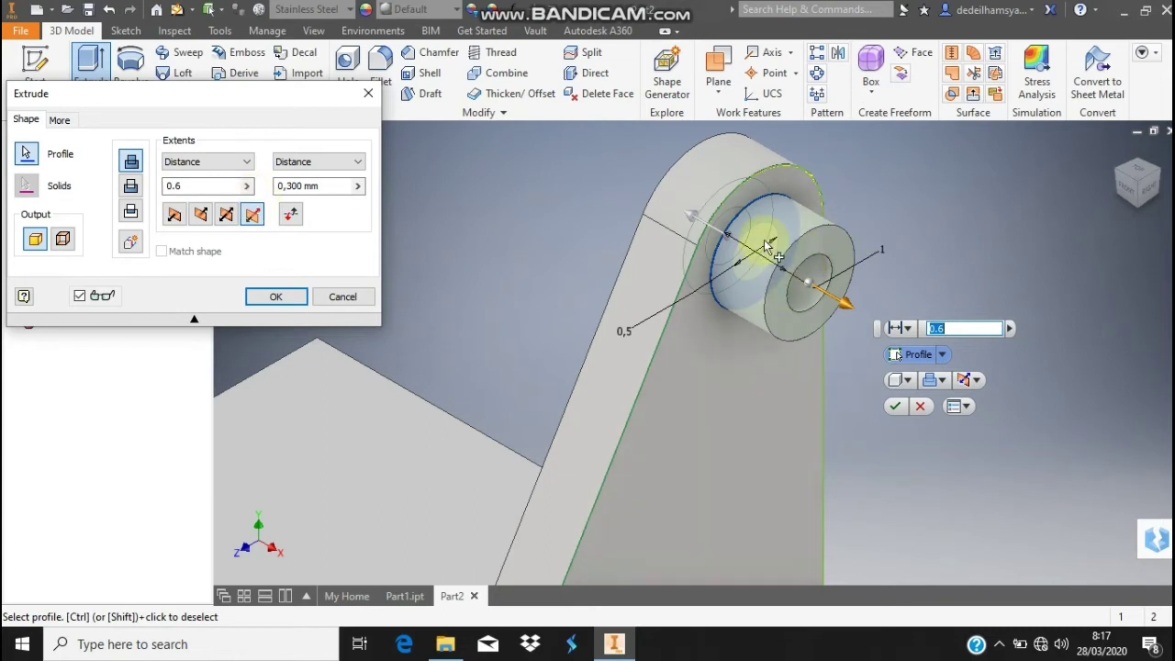
{"action": "left_click", "coordinate": [292, 184]}
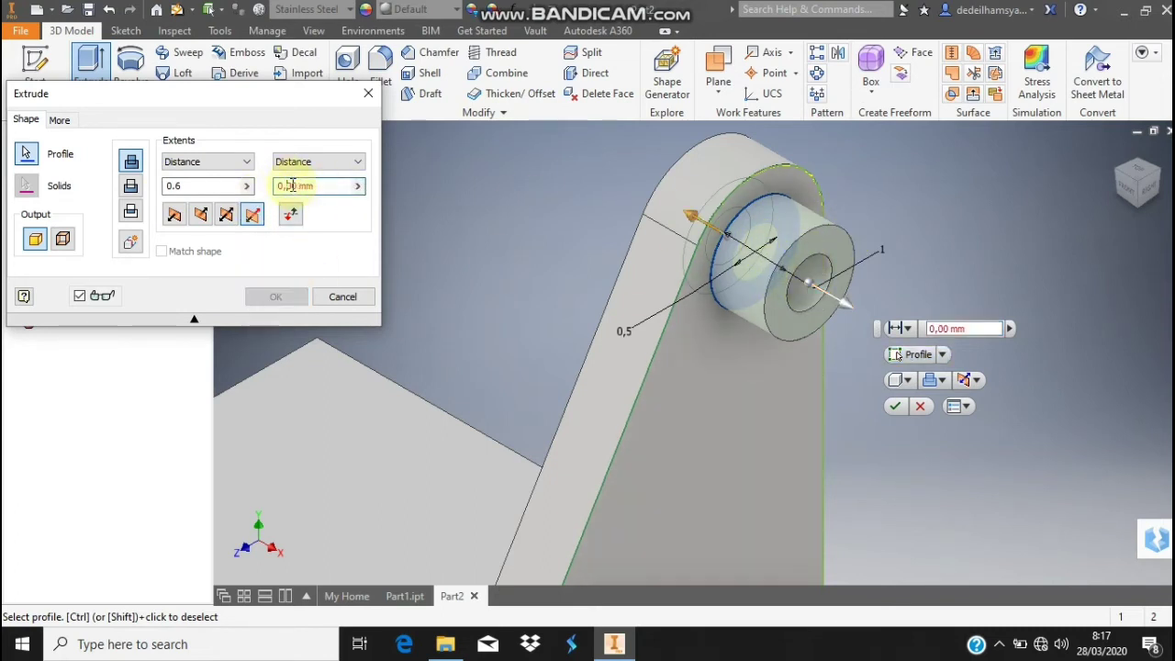
{"action": "type", "text": "6"}
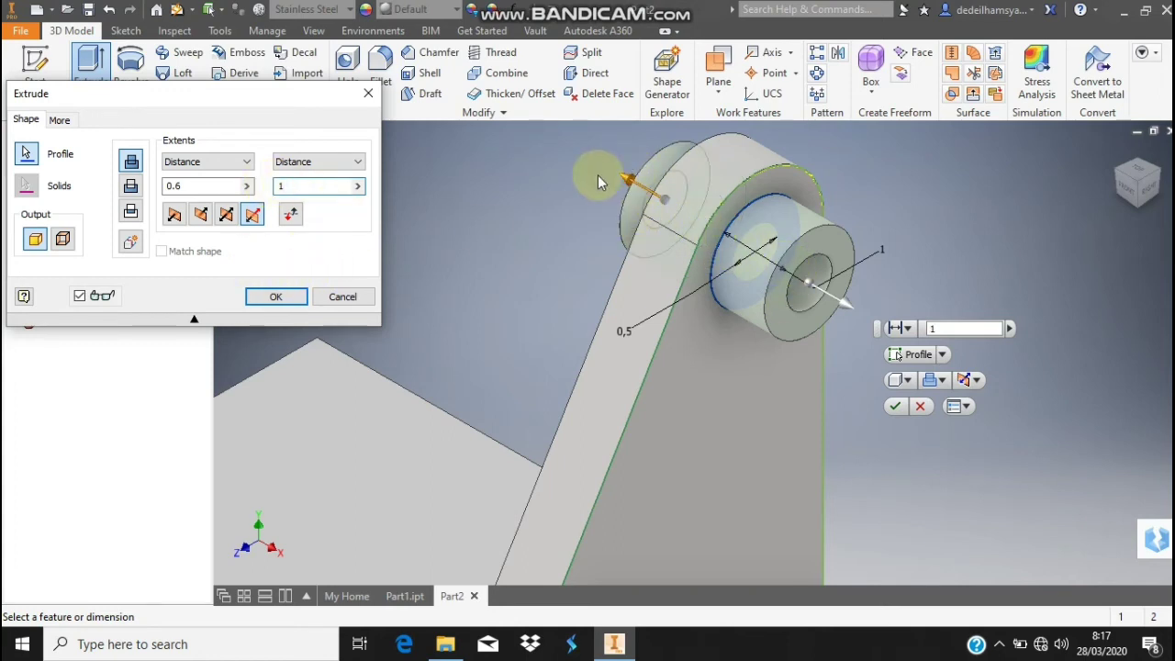
{"action": "left_click", "coordinate": [272, 307]}
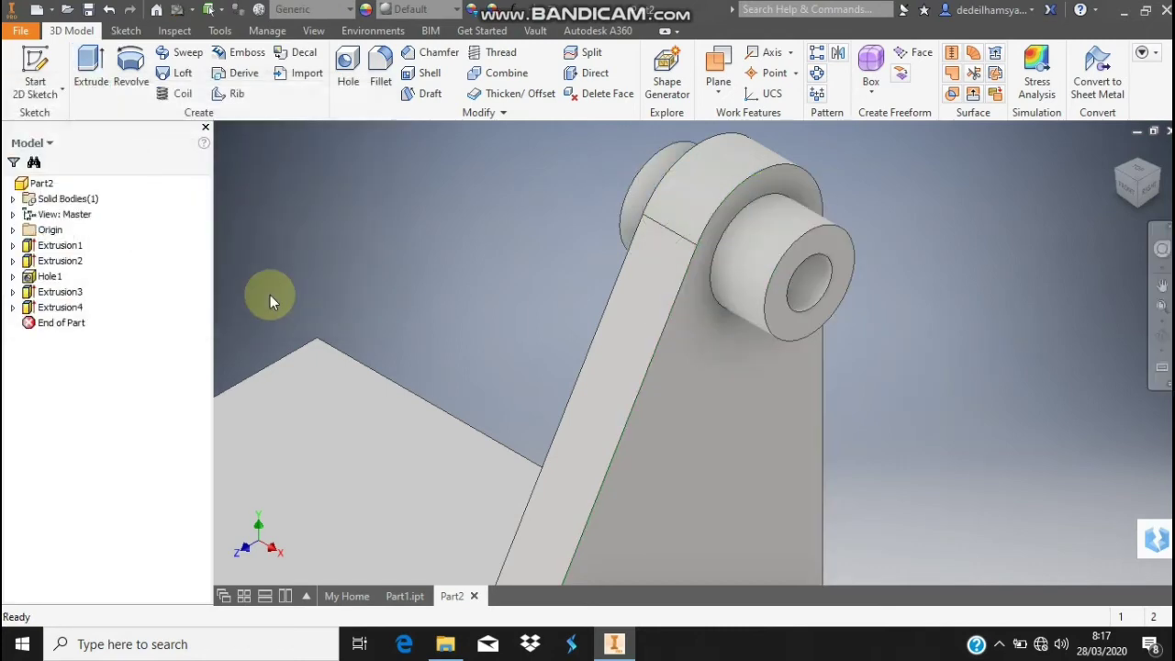
- Start a sketch on the side face of the base plate's narrow rear section, opposite the lug, and project the face's outline
{"action": "left_click", "coordinate": [1159, 308]}
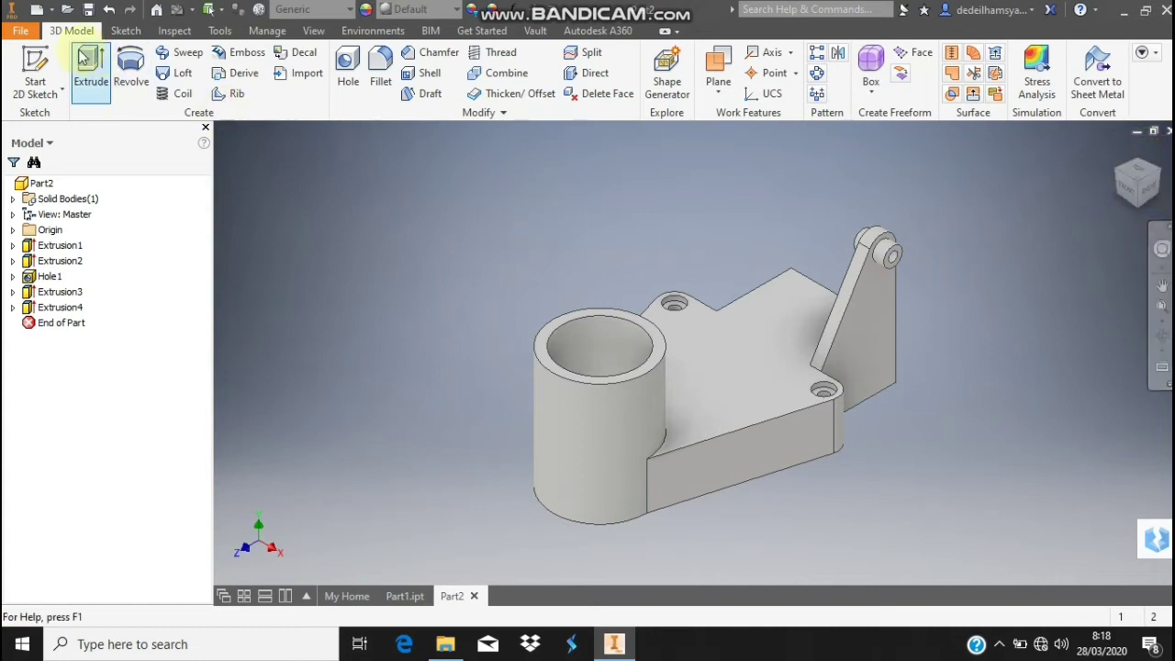
{"action": "left_click", "coordinate": [16, 66]}
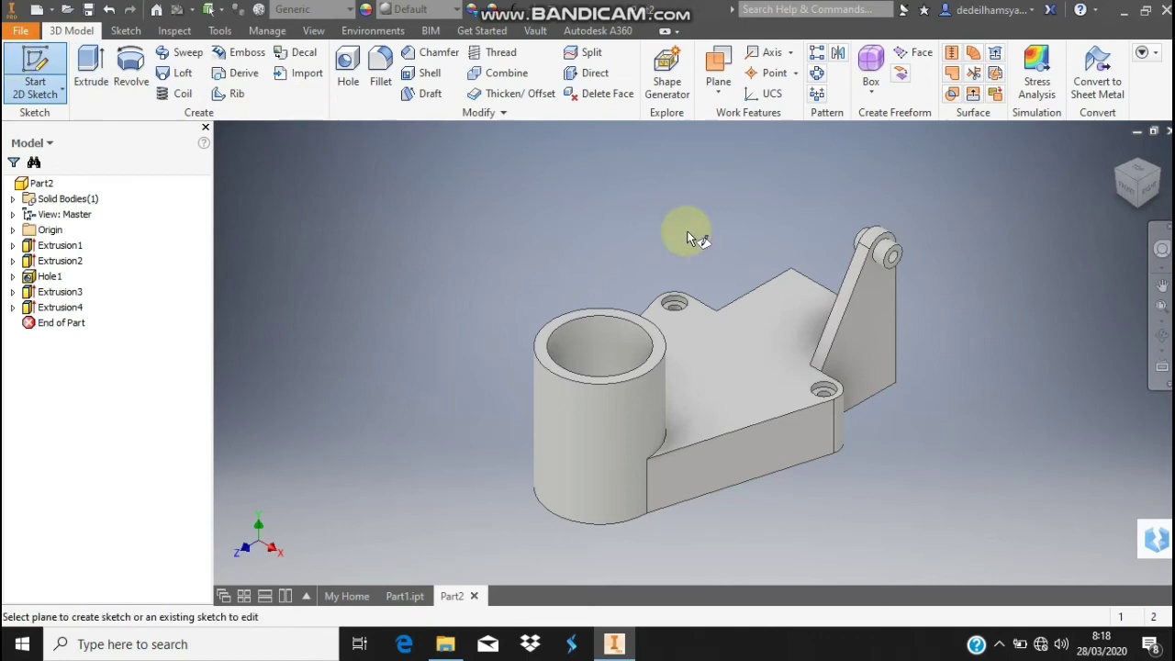
{"action": "left_click", "coordinate": [747, 293]}
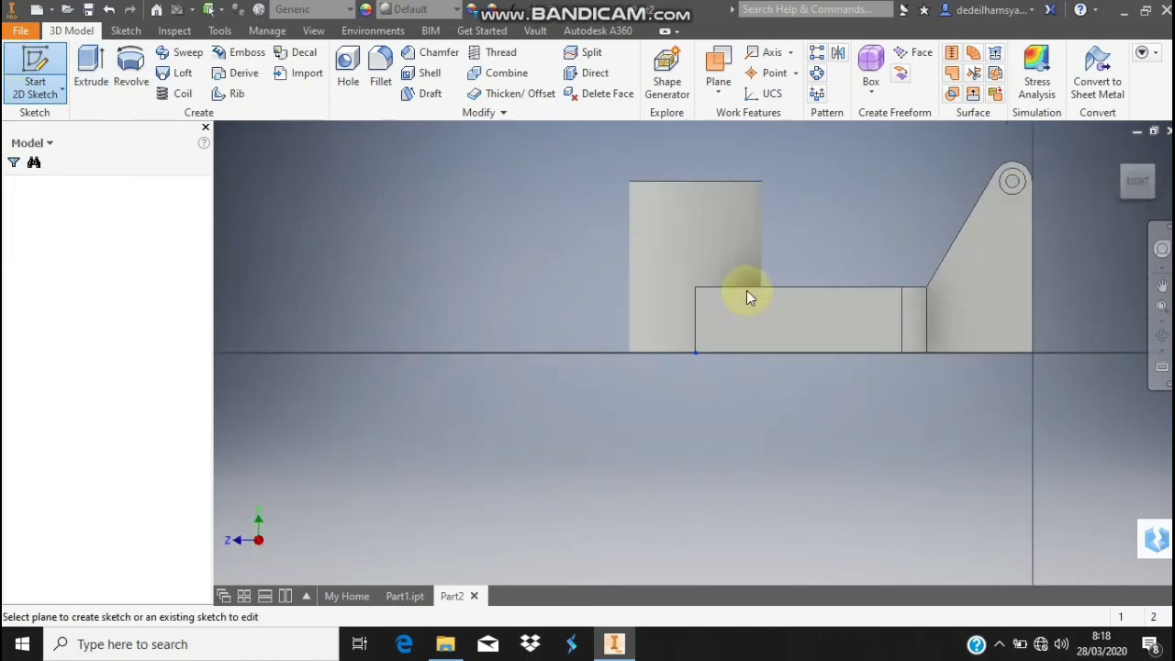
{"action": "left_click", "coordinate": [1157, 150]}
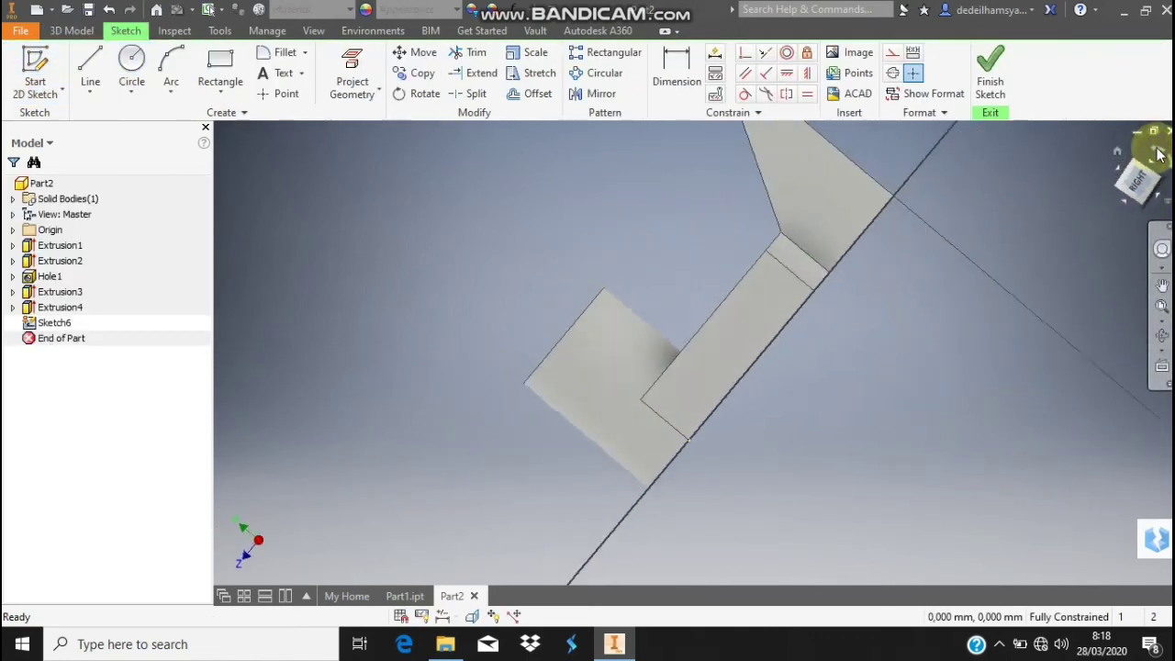
{"action": "left_click", "coordinate": [1168, 162]}
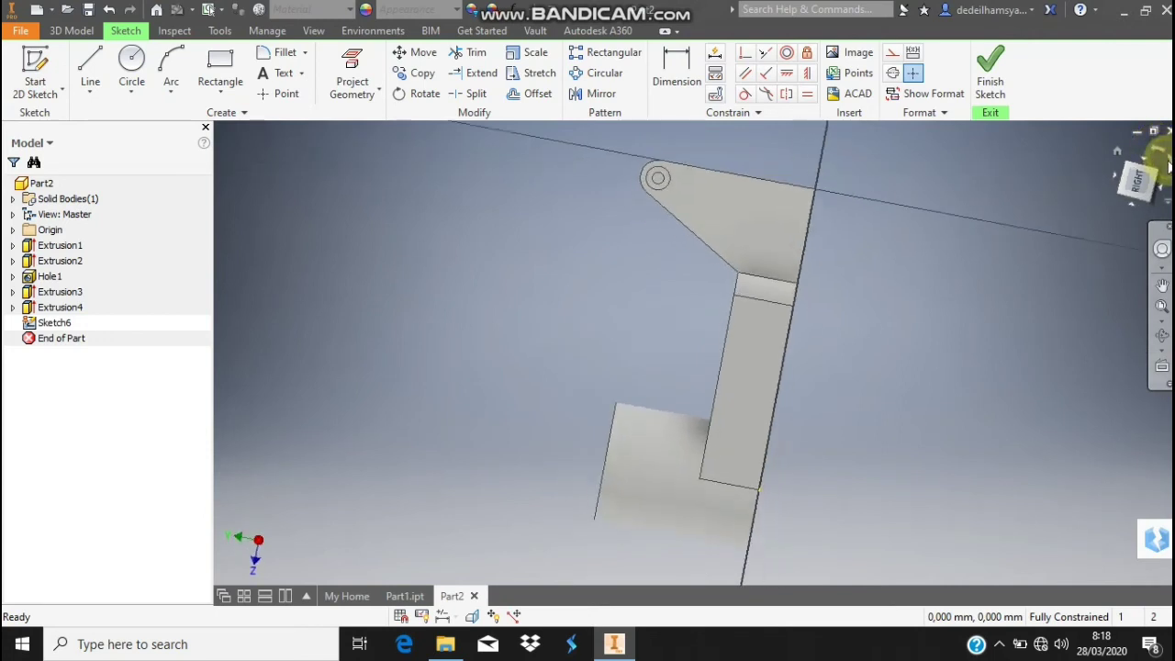
{"action": "left_click", "coordinate": [1164, 187]}
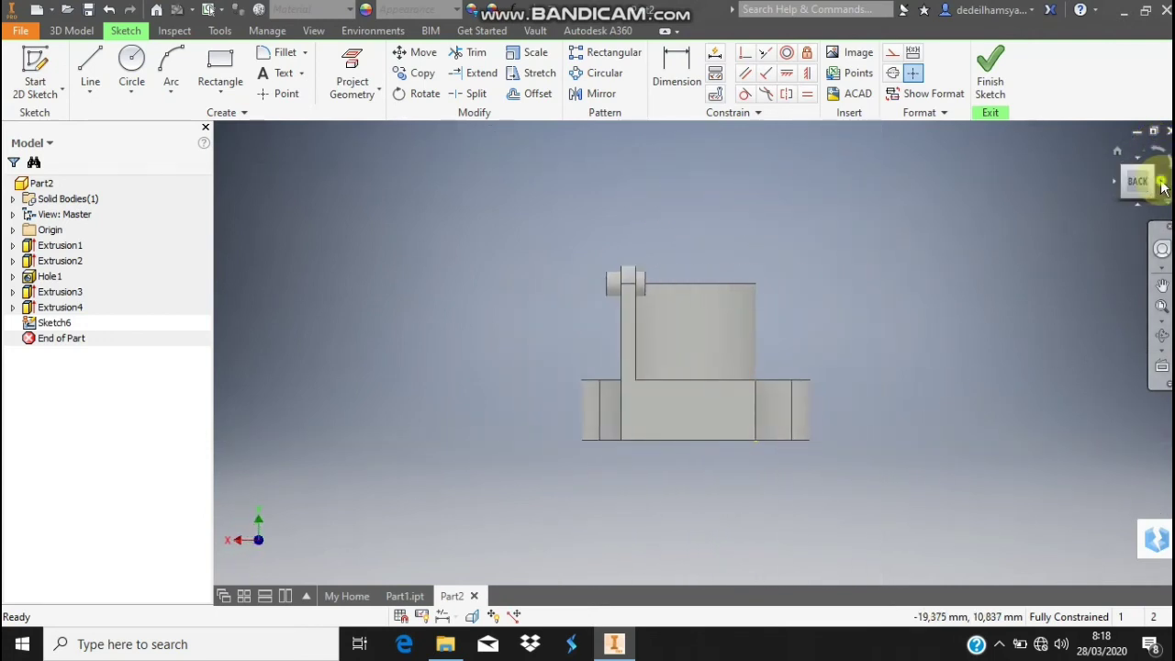
{"action": "left_click", "coordinate": [1162, 183]}
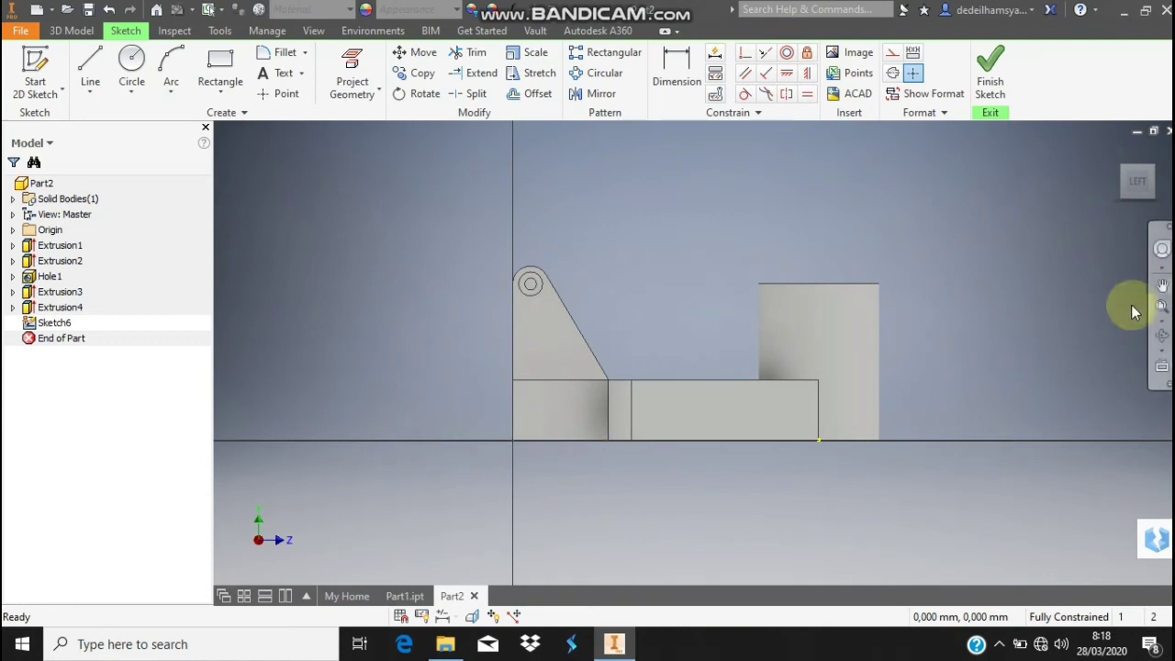
{"action": "left_click", "coordinate": [1162, 307]}
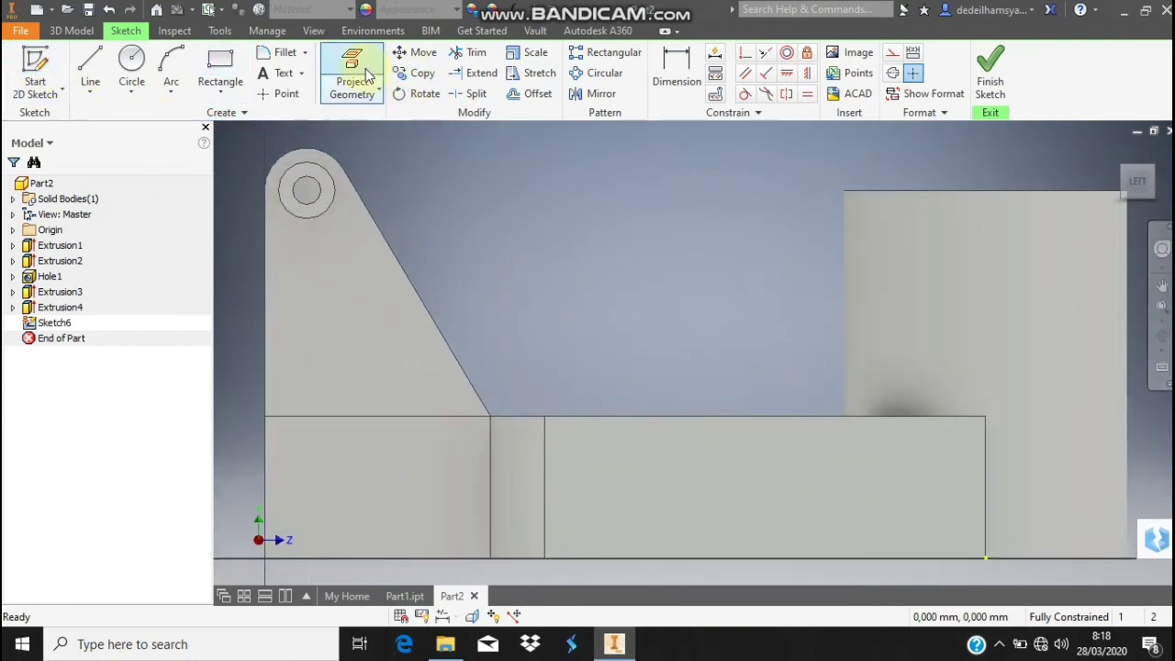
{"action": "left_click", "coordinate": [353, 69]}
{"action": "left_click", "coordinate": [391, 480]}
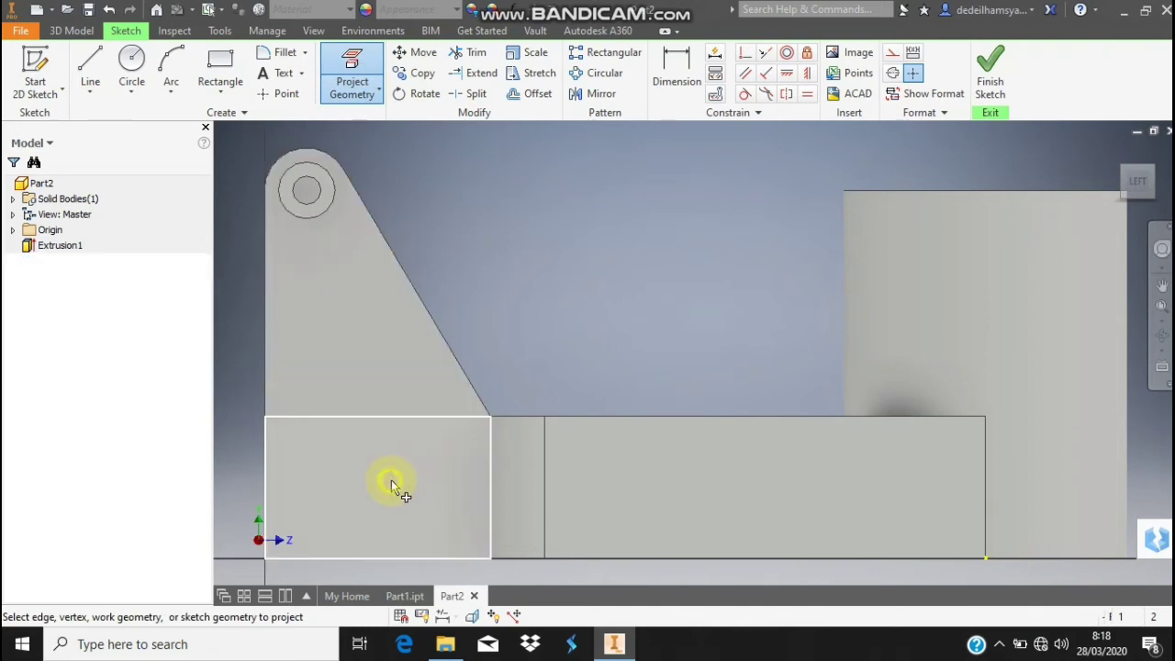
{"action": "left_click", "coordinate": [392, 479]}
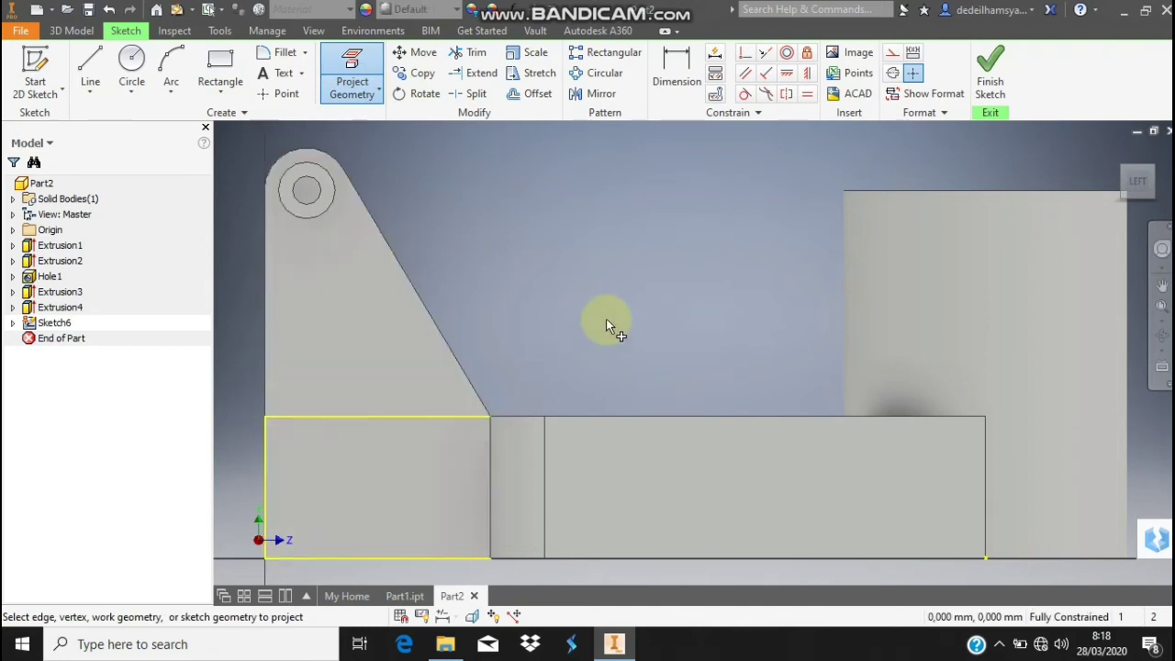
- Draw a line along the lower edge of the projected outline, from its front corner to its rear corner
{"action": "left_click", "coordinate": [90, 66]}
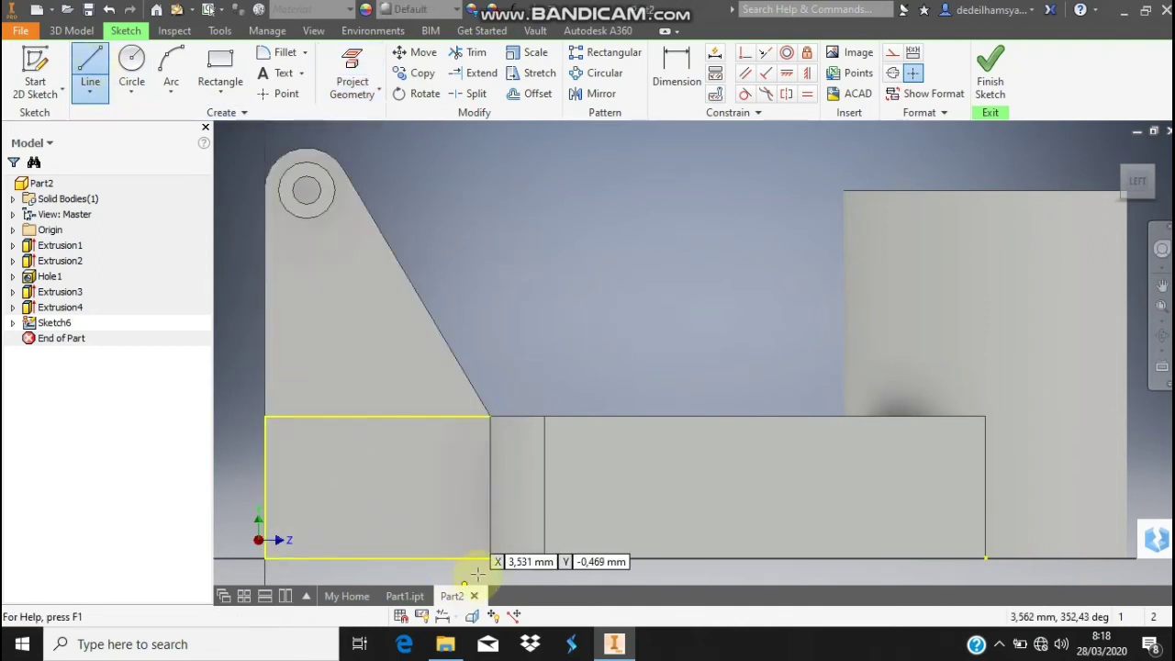
{"action": "left_click", "coordinate": [490, 558]}
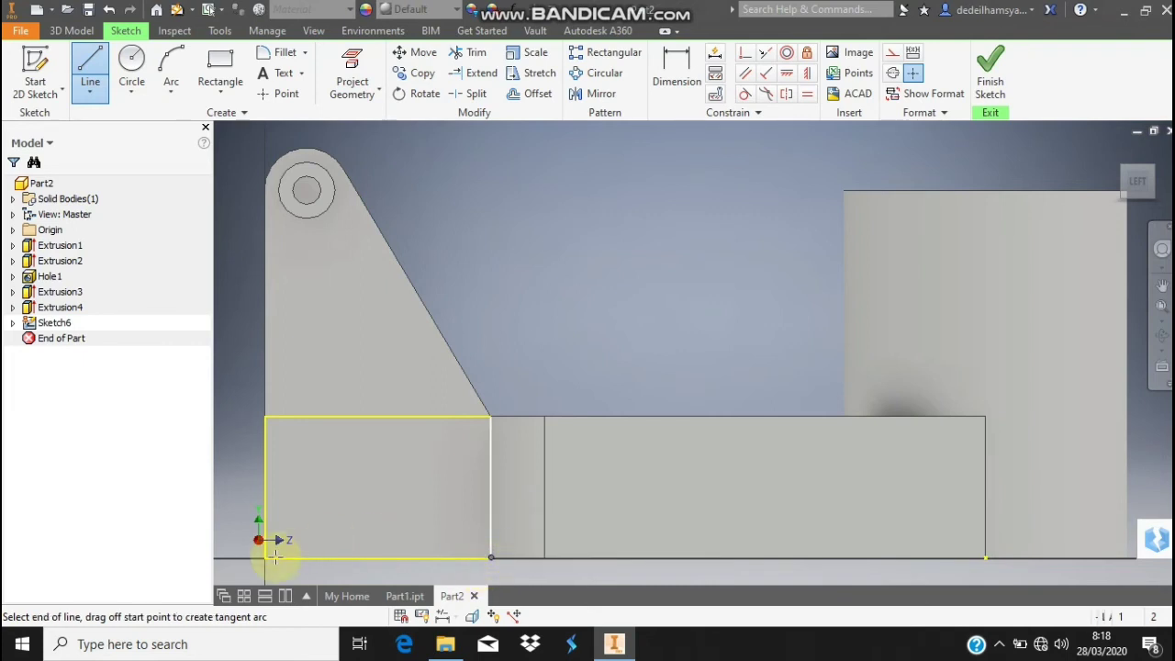
{"action": "left_click", "coordinate": [263, 557]}
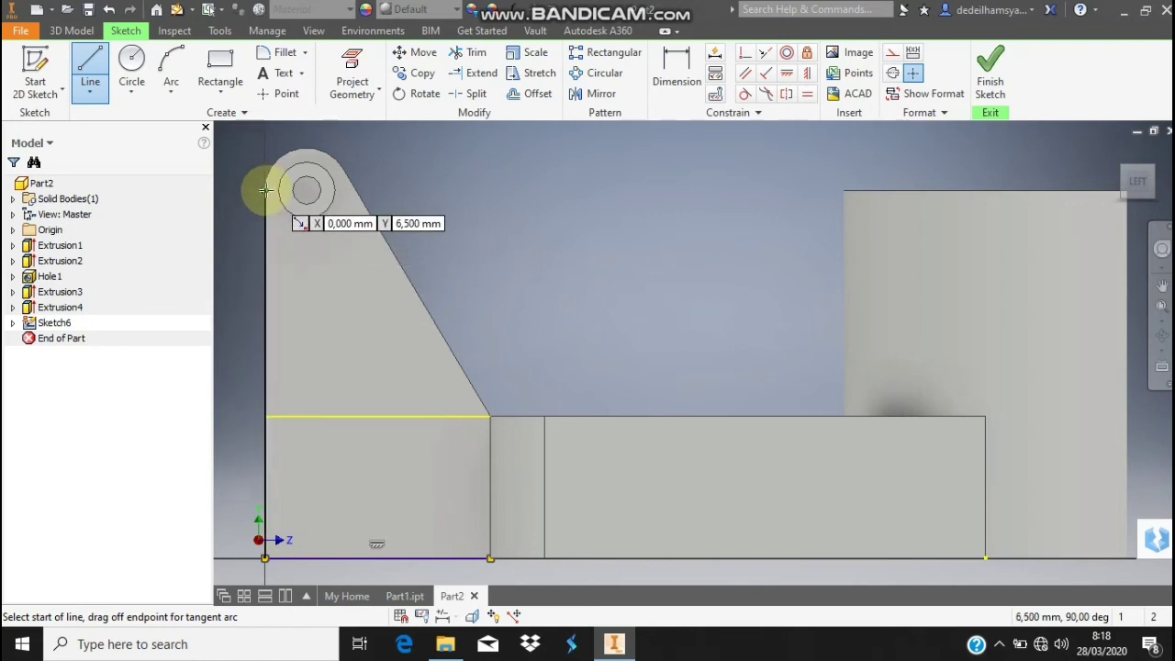
{"action": "type", "text": "6"}
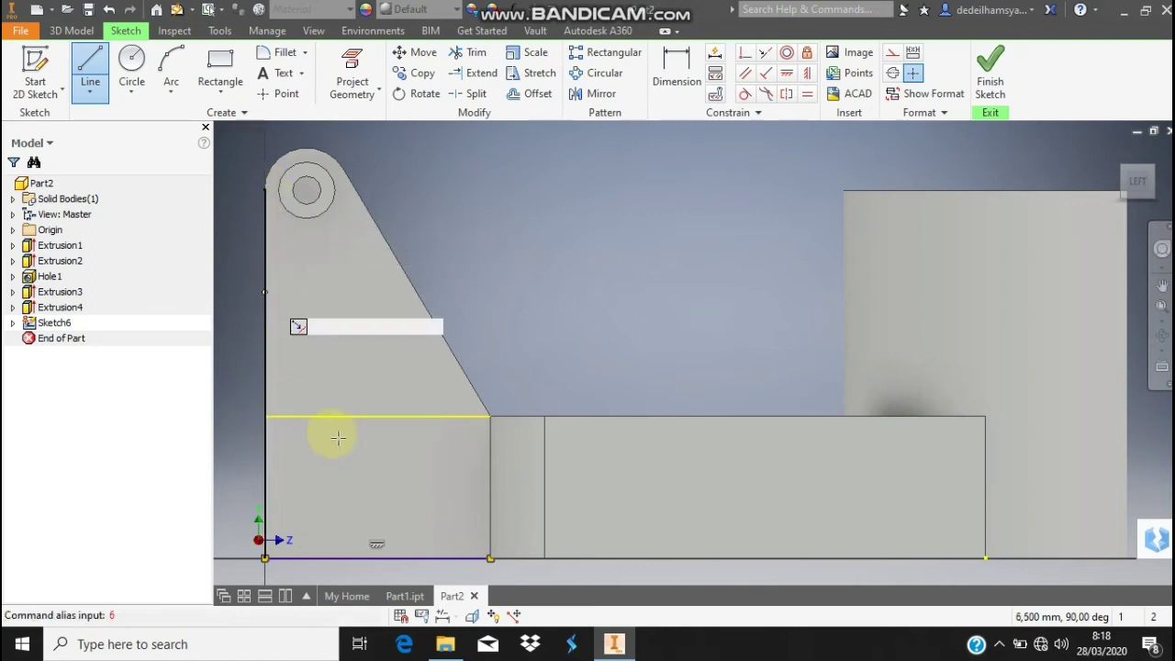
{"action": "key", "text": "Escape"}
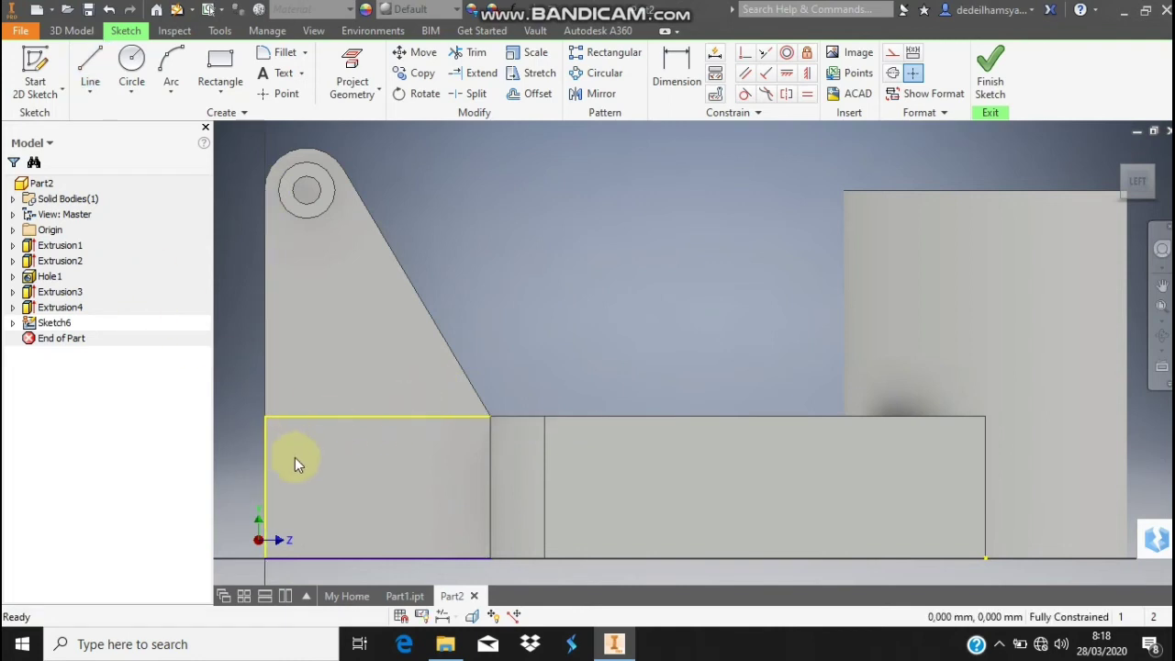
{"action": "left_click", "coordinate": [267, 479]}
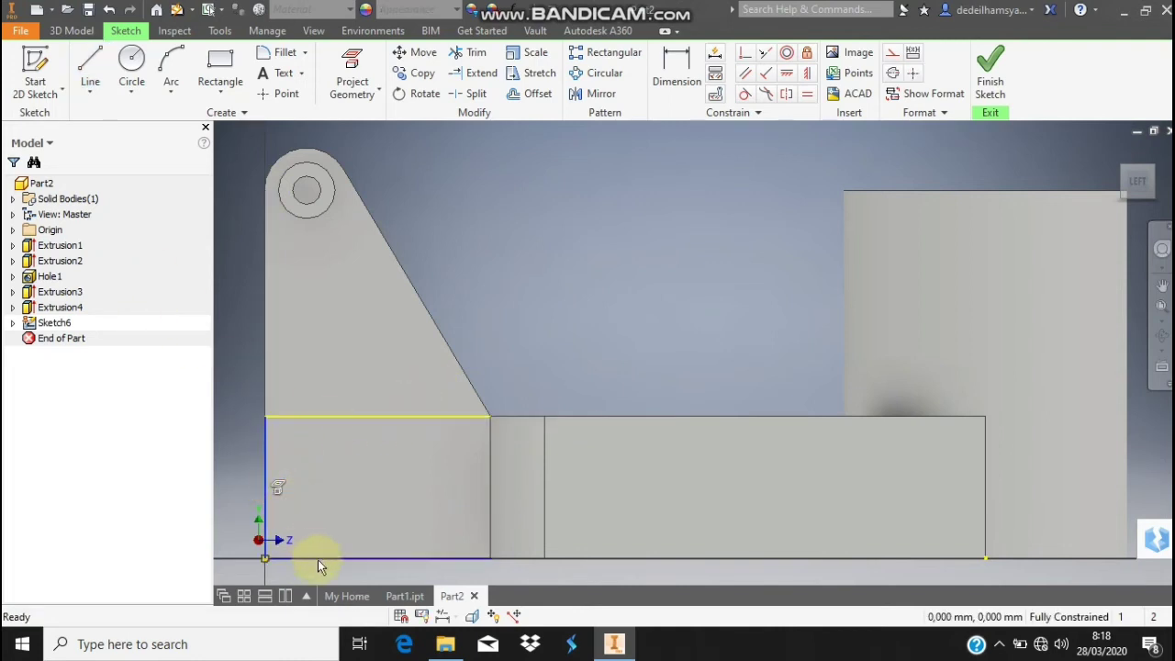
{"action": "left_click", "coordinate": [322, 559]}
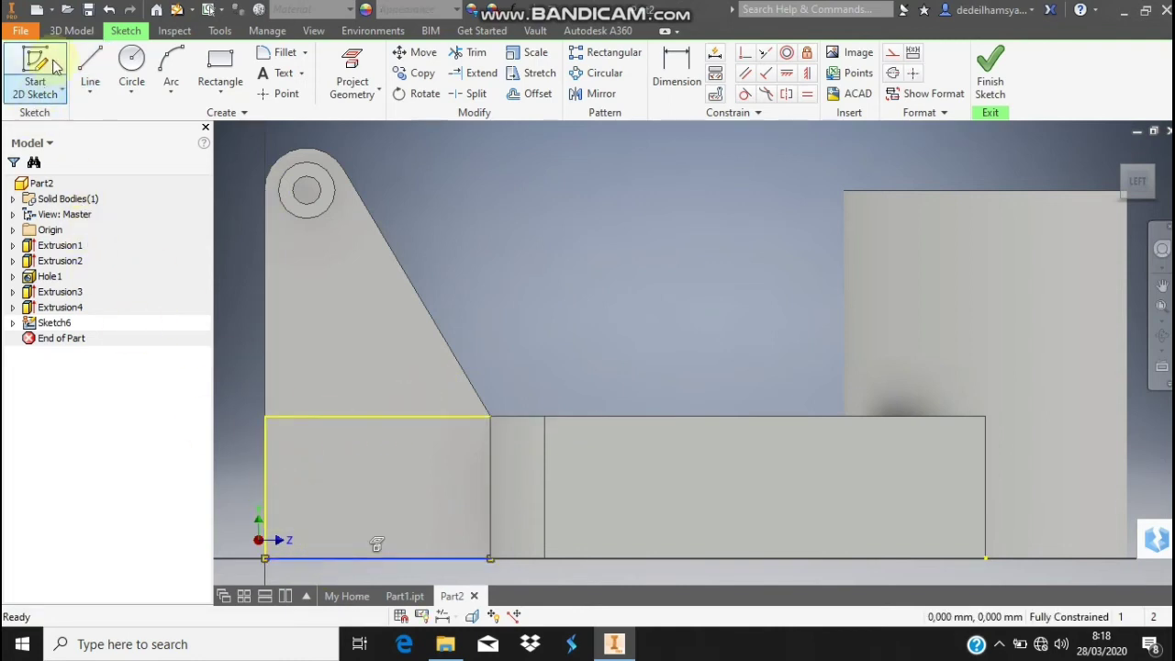
- Retrace the lower edge with a 4 mm line to the rear corner and start an upward line from that corner
{"action": "left_click", "coordinate": [90, 69]}
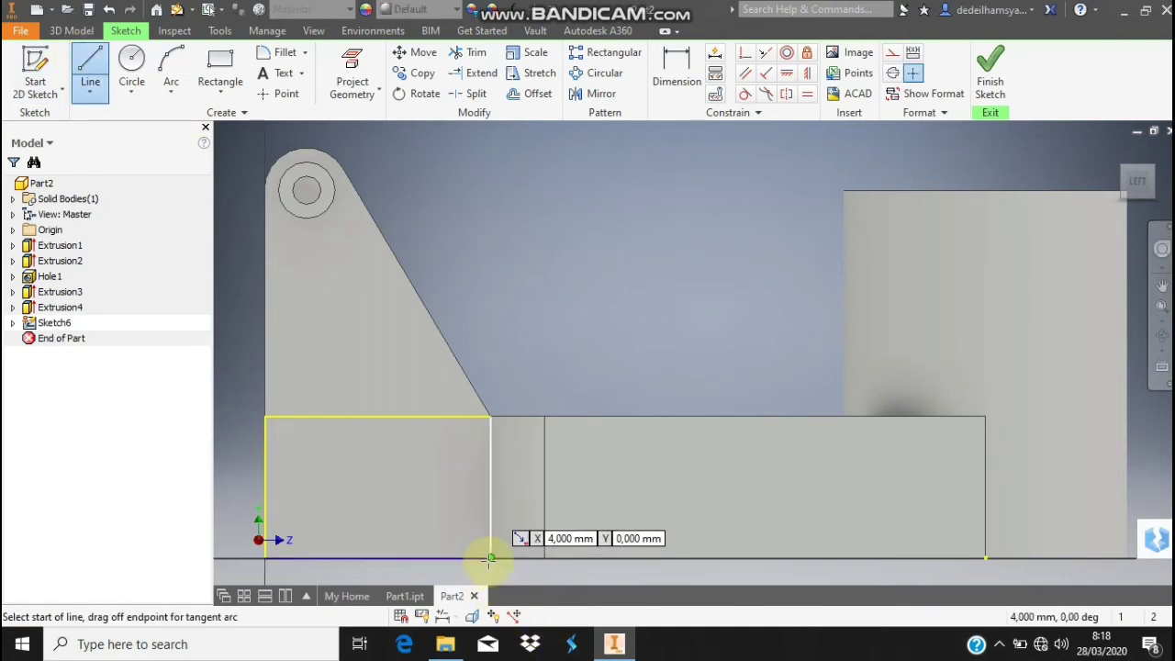
{"action": "left_click", "coordinate": [485, 559]}
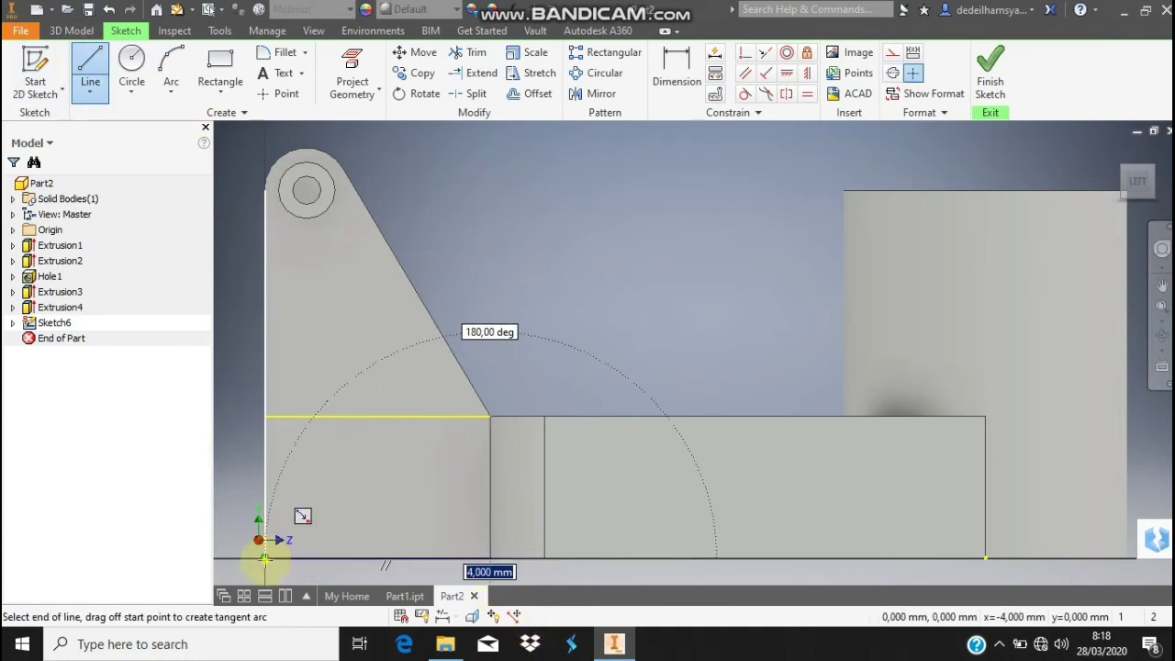
{"action": "double_click", "coordinate": [265, 558]}
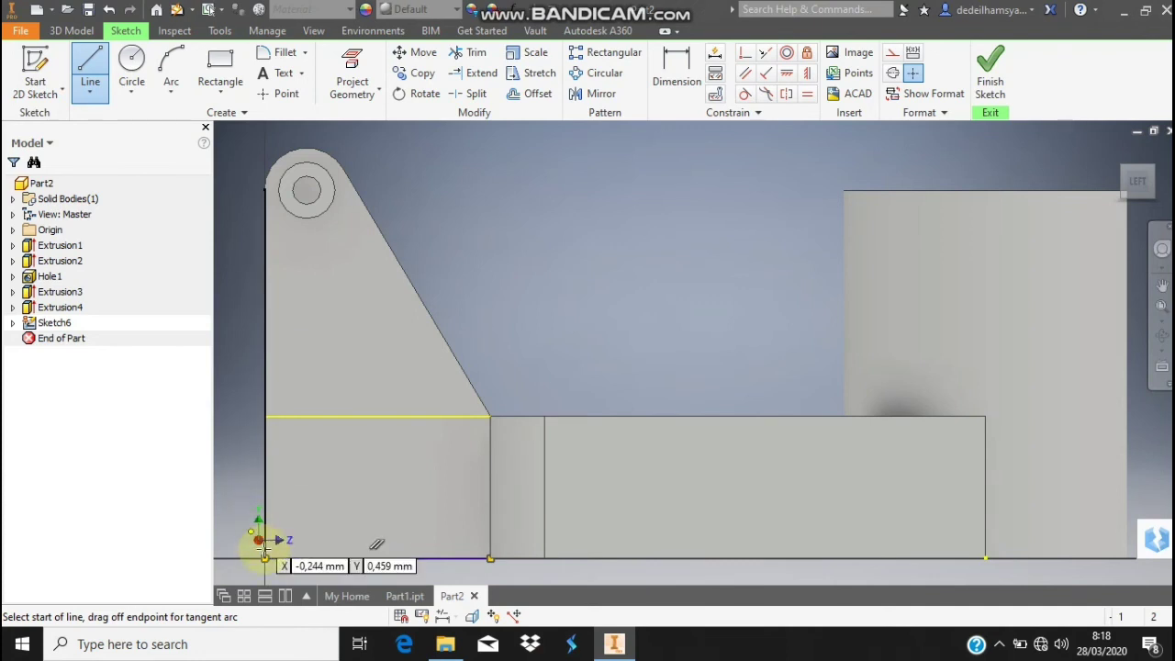
{"action": "left_click", "coordinate": [264, 556]}
{"action": "left_click", "coordinate": [263, 555]}
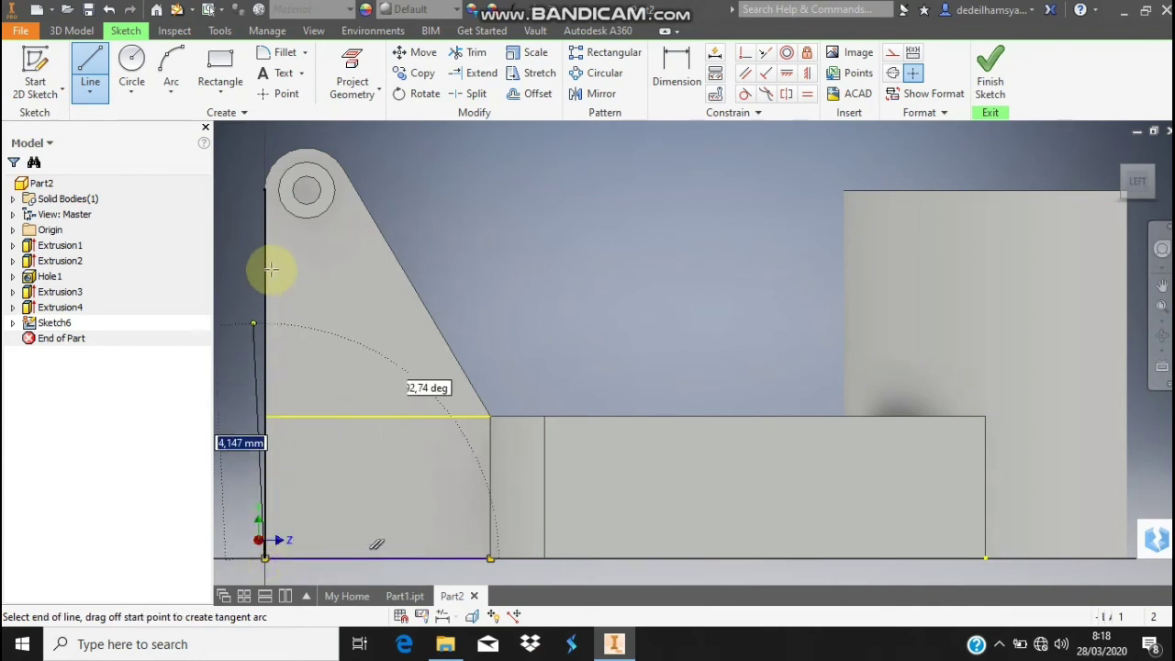